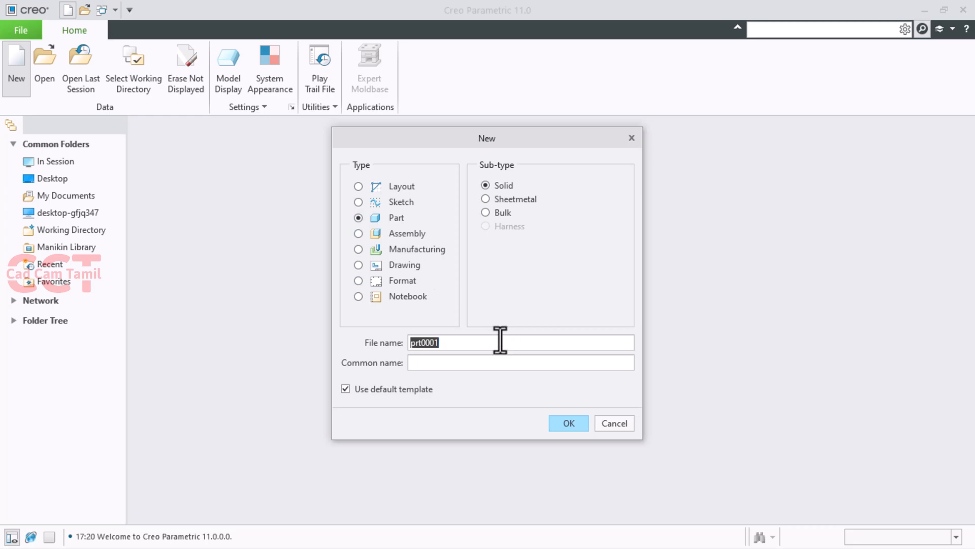
- Create a solid part named WCC12 from the inlbs_part_solid_abs template instead of the default template
text(WCC12)
click(346, 388)
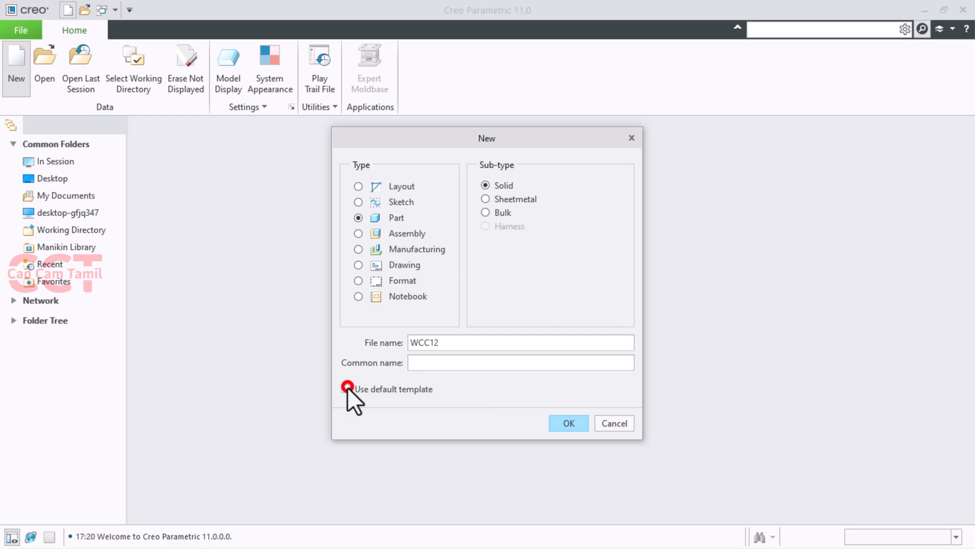
click(578, 424)
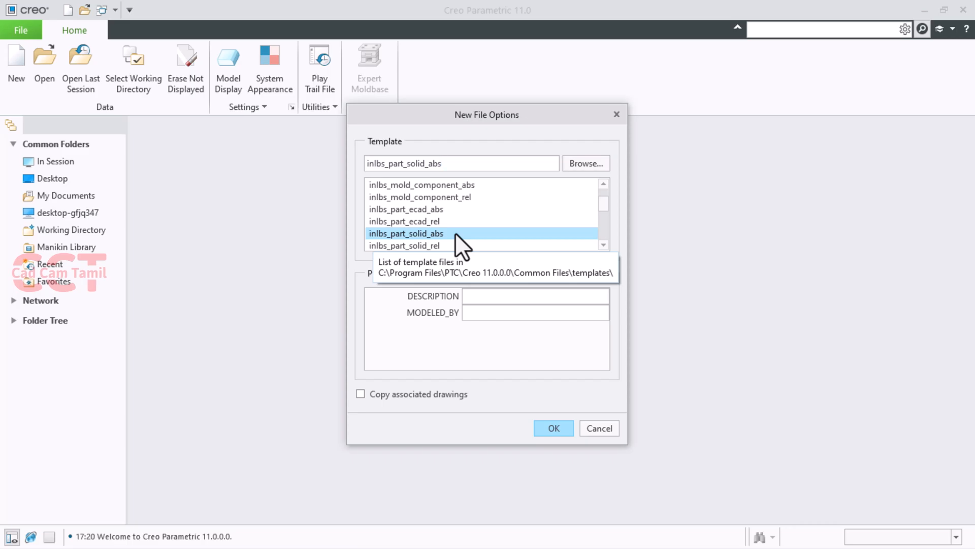
click(556, 428)
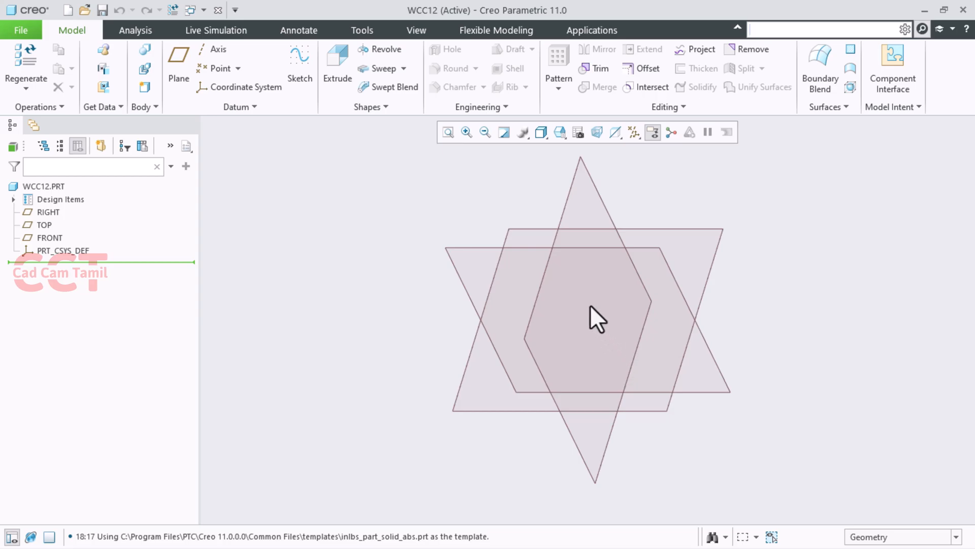
- Start a sketch on one of the default datum planes and orient it parallel to the view
click(594, 310)
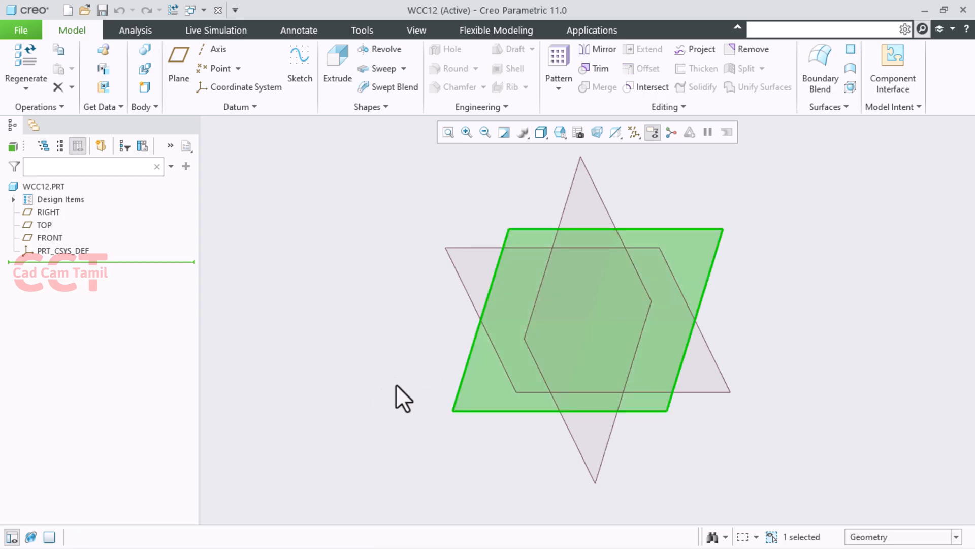
click(462, 383)
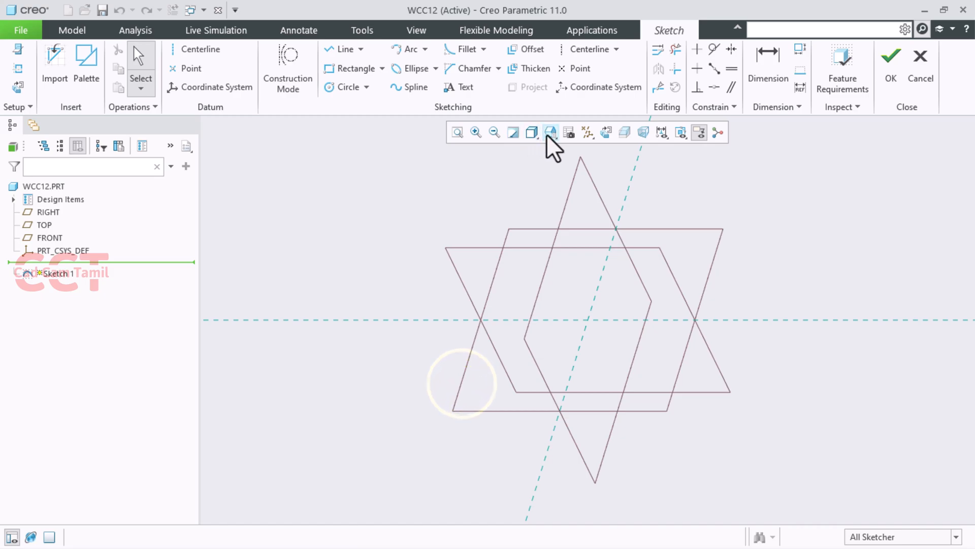
click(607, 134)
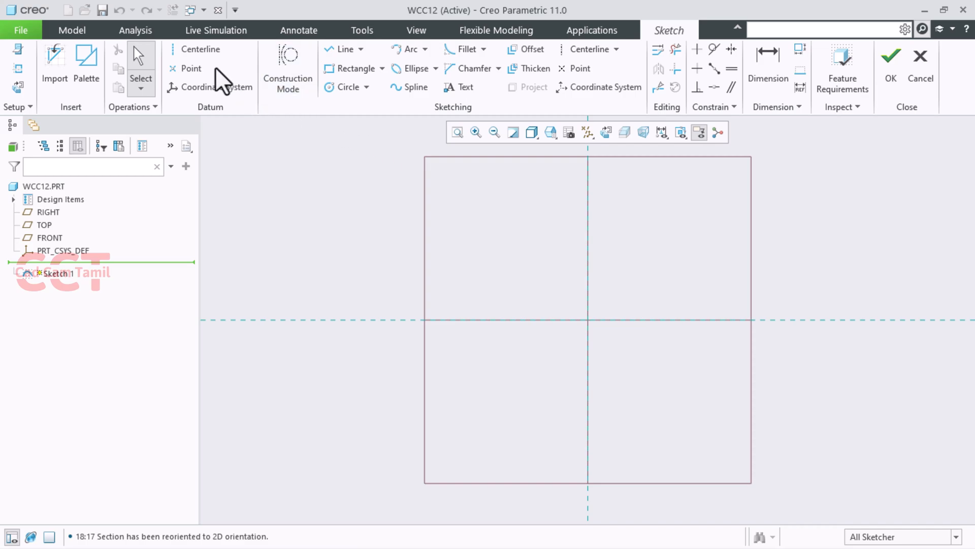
- Add a vertical and a horizontal datum centerline along the two sketch references through the origin
click(195, 48)
click(587, 162)
click(588, 395)
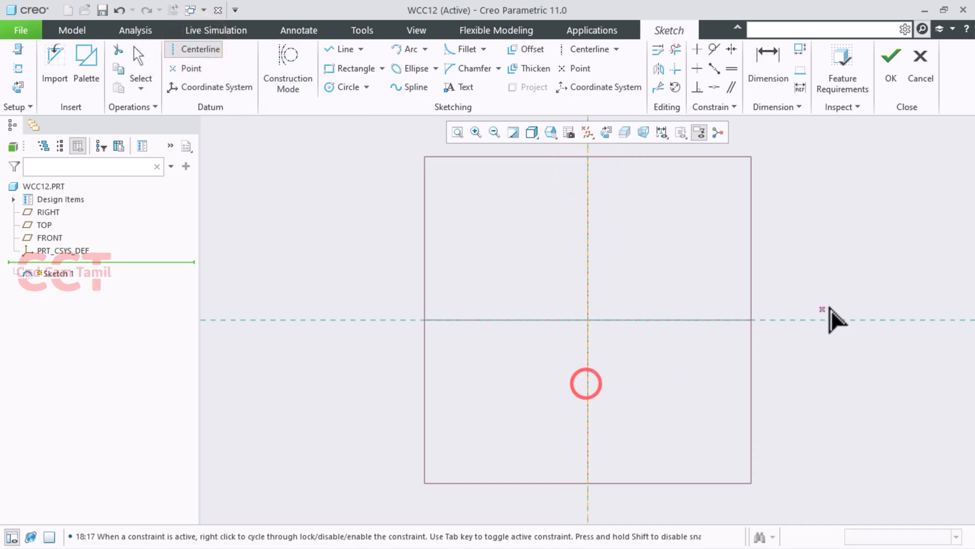
click(842, 323)
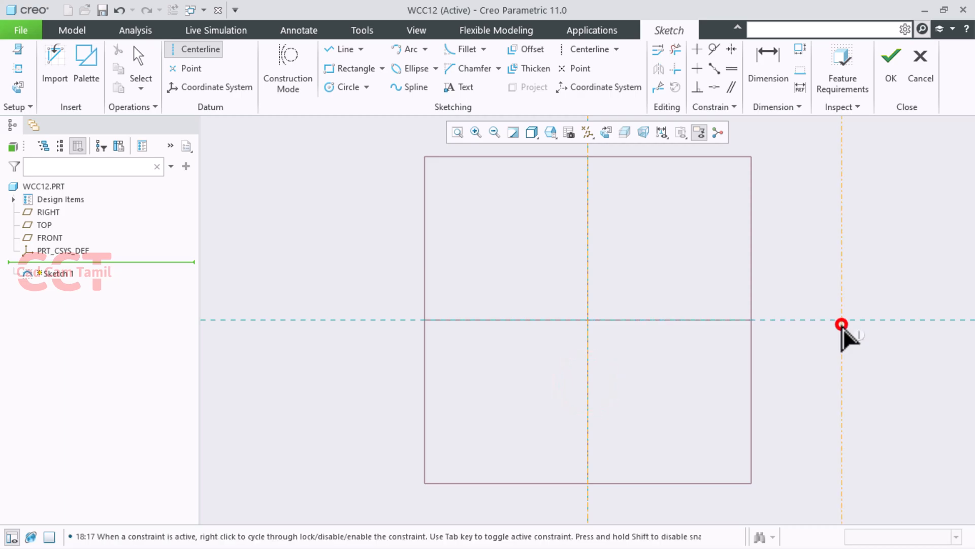
click(449, 320)
middle_click(511, 239)
- Sketch a rectangle about 375 wide and 252 high with its lower left corner at the origin
scroll(376, 356, down, 3)
scroll(528, 280, up, 3)
scroll(631, 277, down, 2)
scroll(455, 391, up, 3)
scroll(463, 331, down, 2)
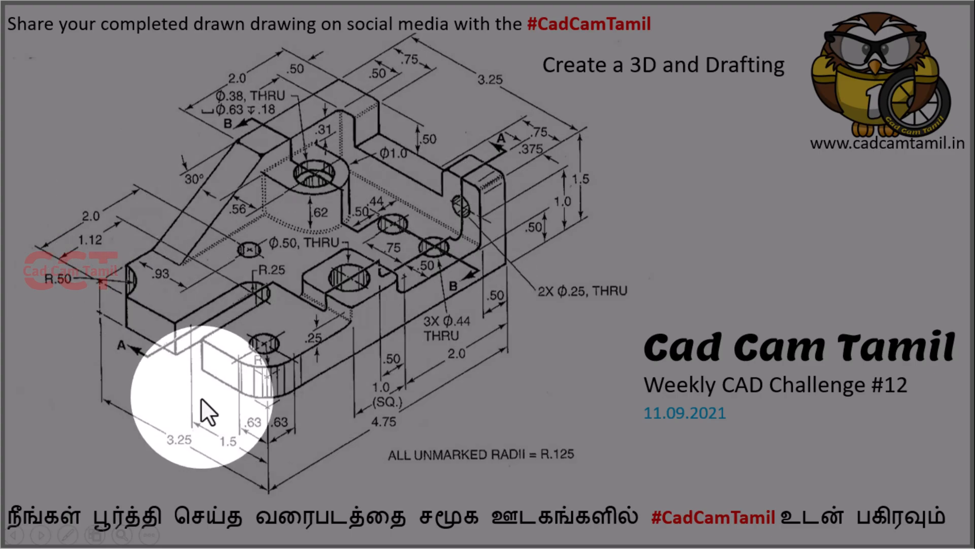
click(335, 69)
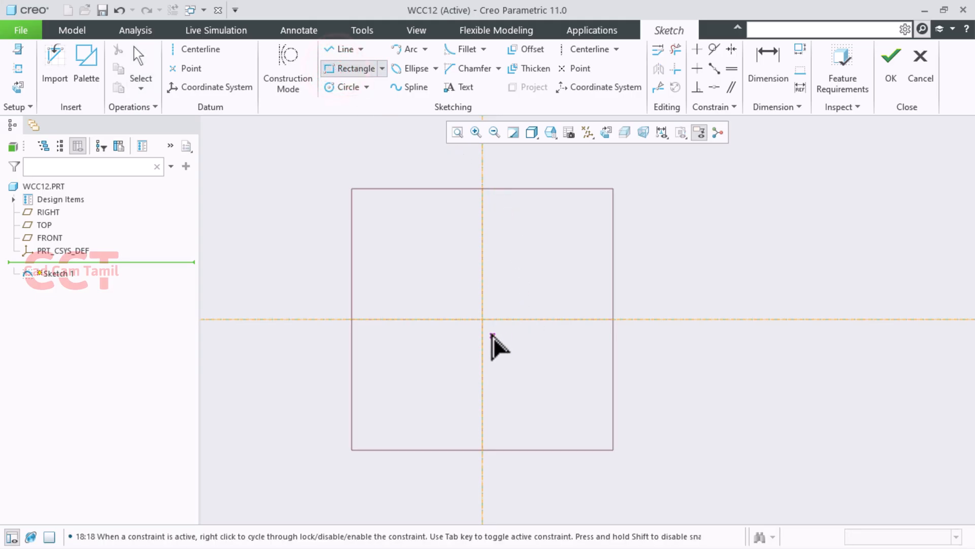
click(481, 319)
click(675, 190)
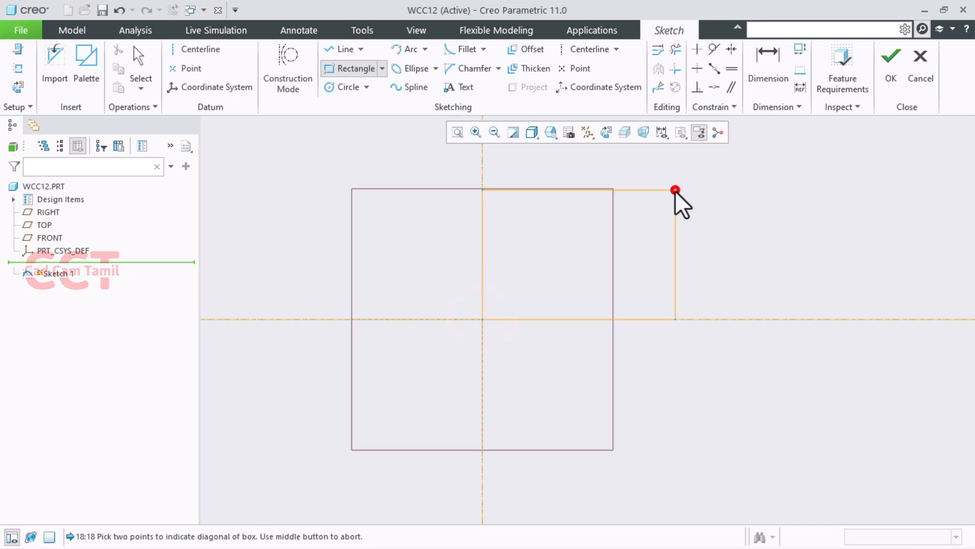
middle_click(564, 273)
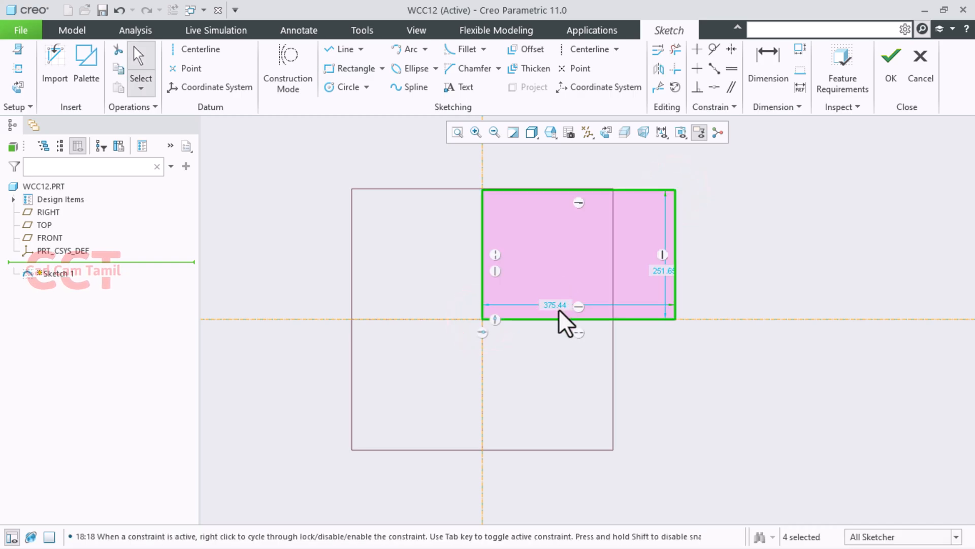
- Move both rectangle dimensions outside the outline and set its height to 3.25 and width to 4.75
drag(557, 306, 564, 382)
click(655, 268)
drag(660, 268, 777, 285)
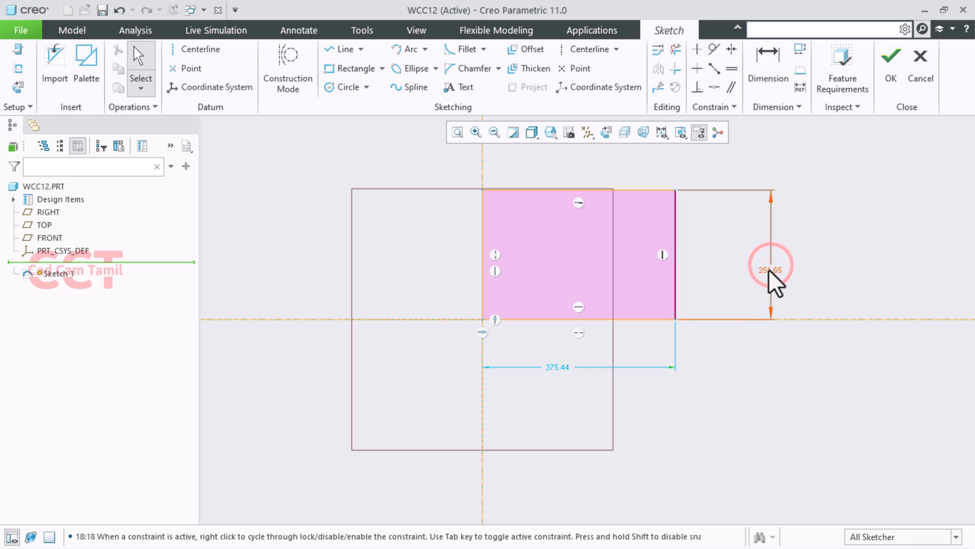
double_click(770, 266)
text(3.25)
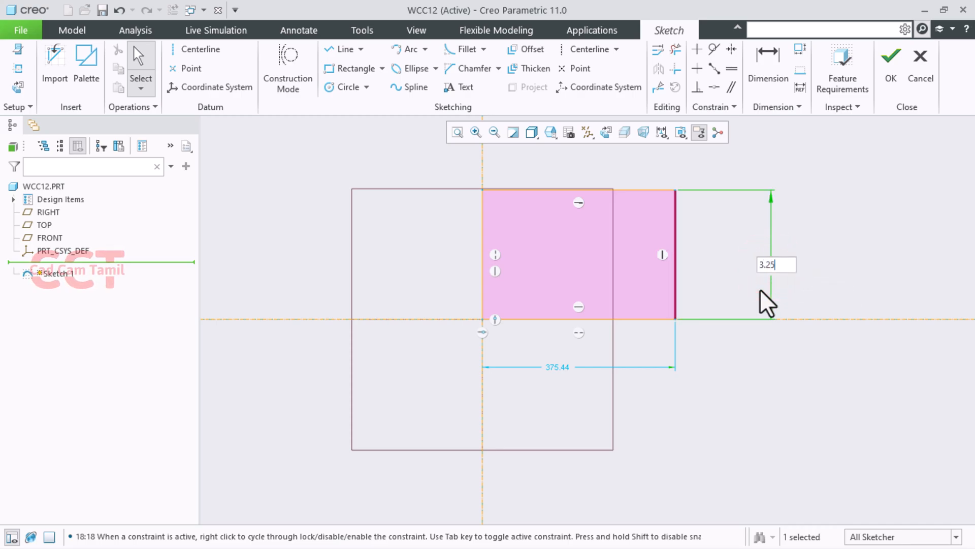
key(Return)
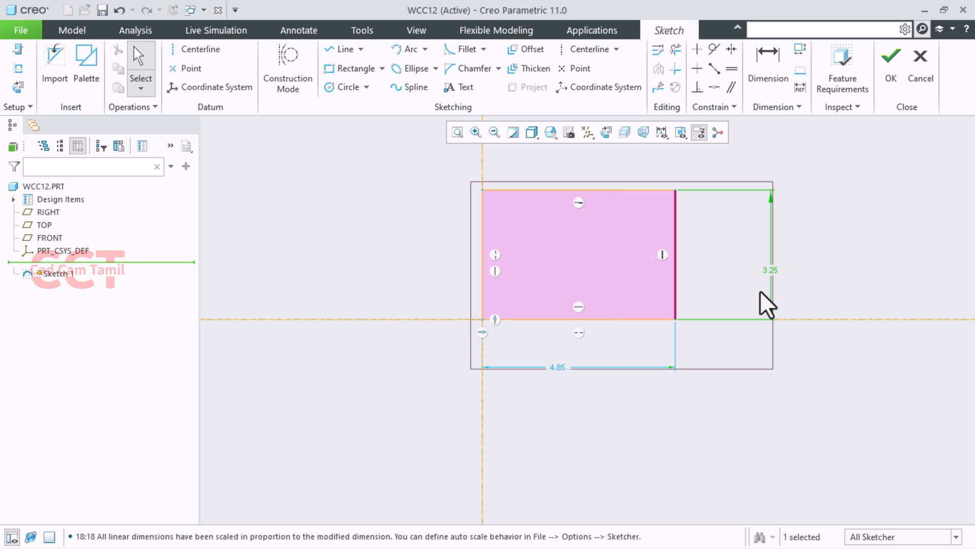
double_click(557, 366)
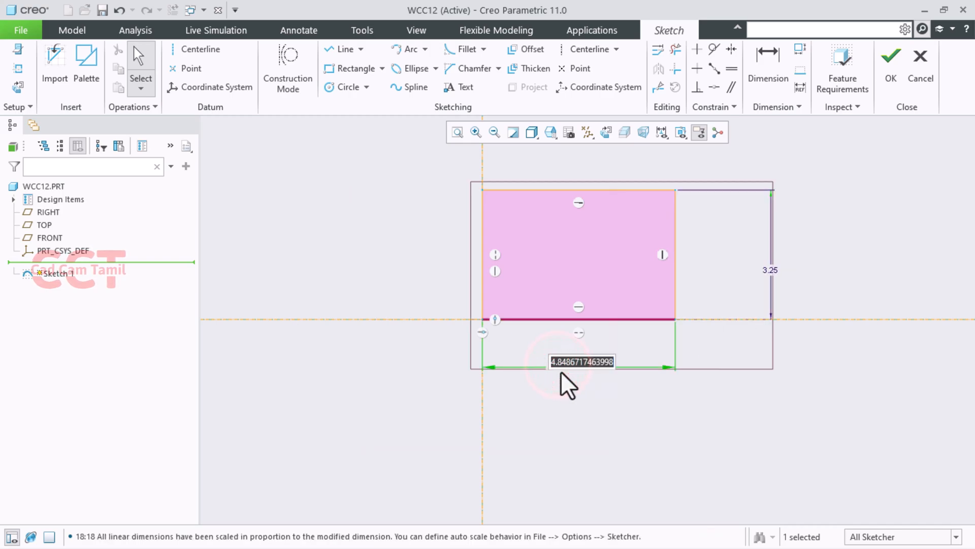
text(4.75)
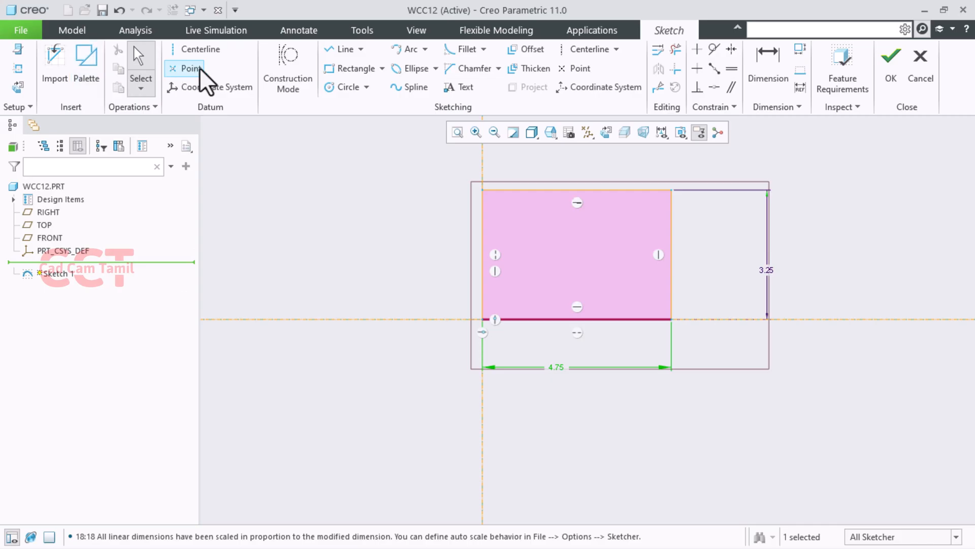
- Sketch a slot rectangle about 2.48 by 0.41 inward from the outline's left edge, about 1.01 above its bottom edge
click(329, 68)
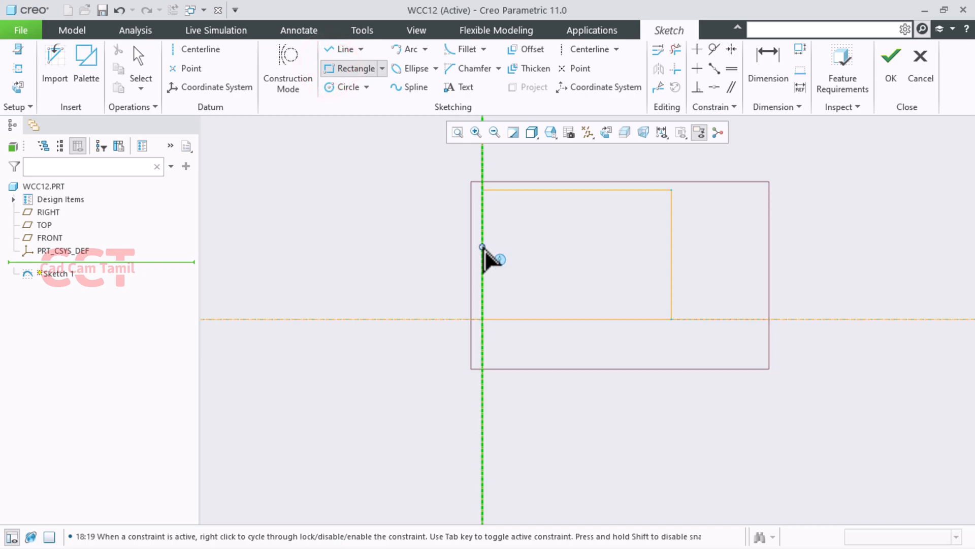
click(482, 262)
click(579, 276)
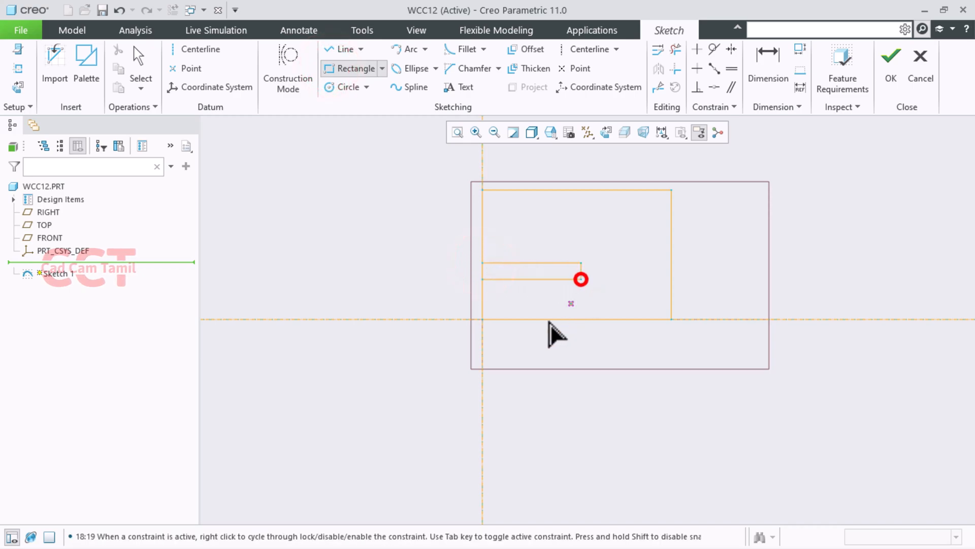
middle_click(389, 380)
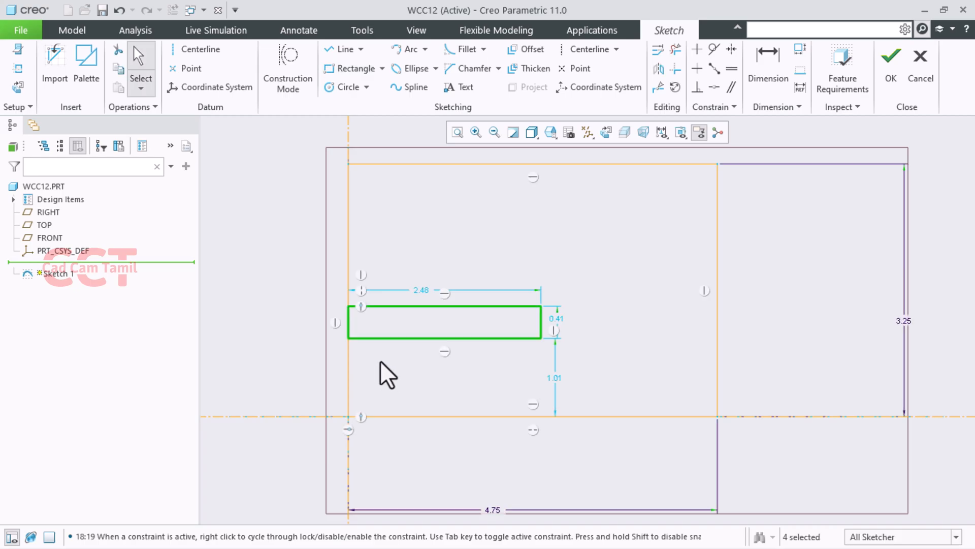
- Set the slot rectangle's width to 1.12 and its height to 0.50
double_click(422, 290)
text(1.12)
key(Return)
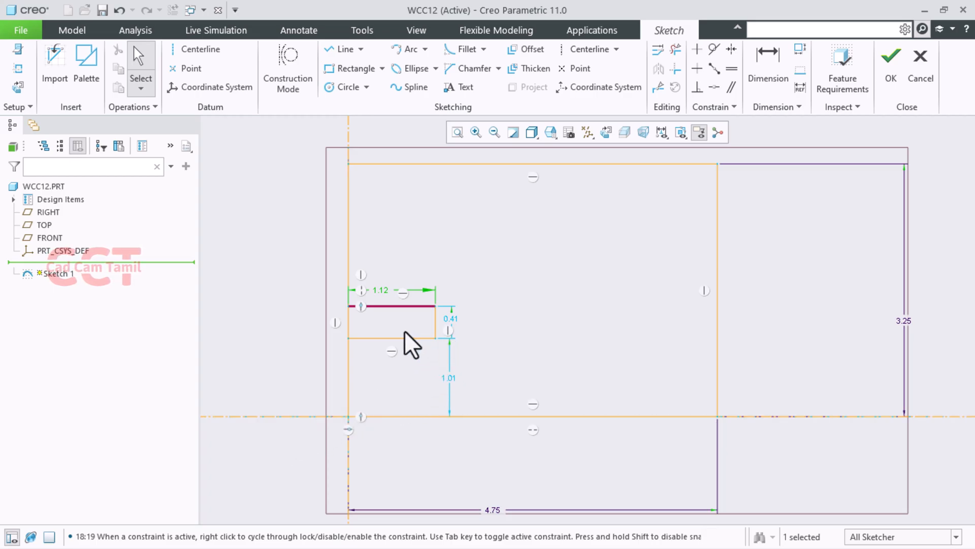
key(alt+Tab)
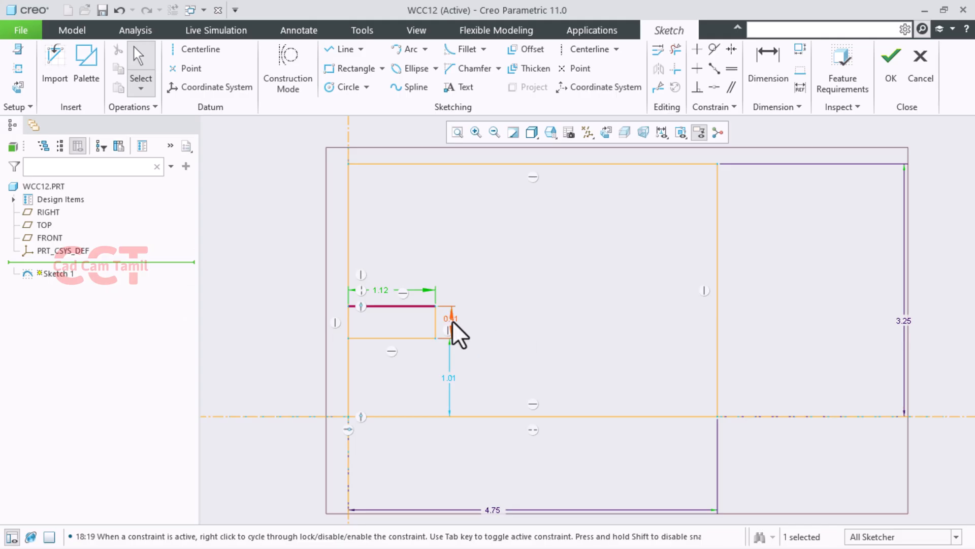
click(450, 324)
text(.5)
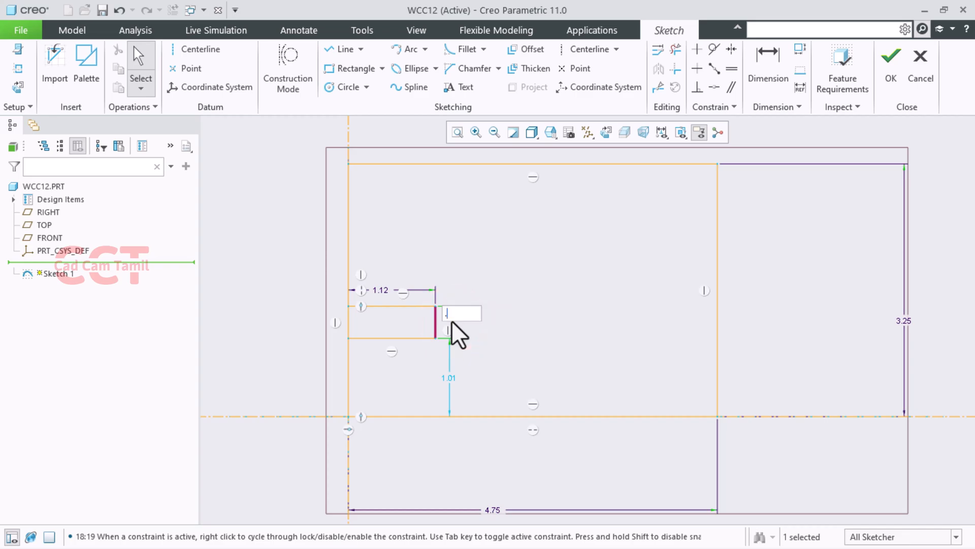
key(Return)
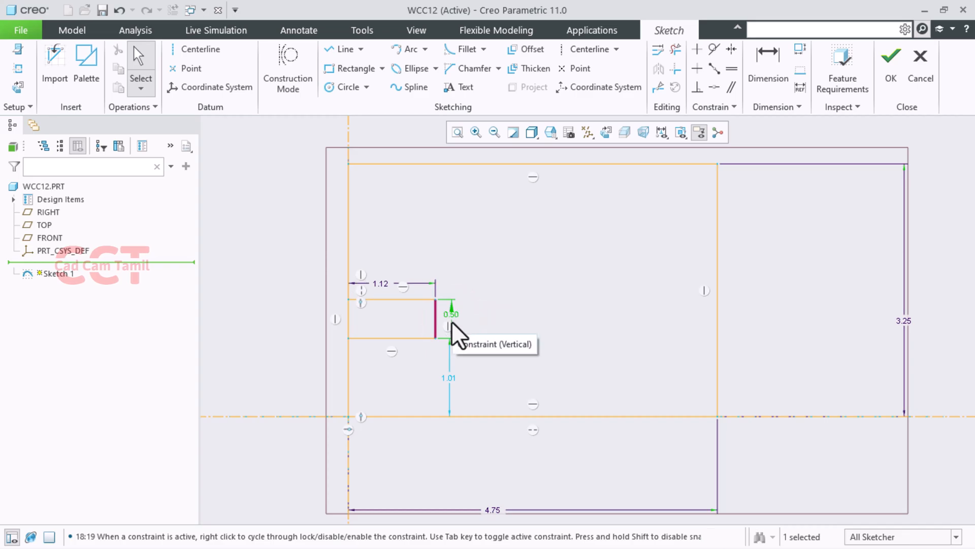
- Set the distance from the outline's bottom edge to the slot rectangle's lower edge to 1.25
click(446, 376)
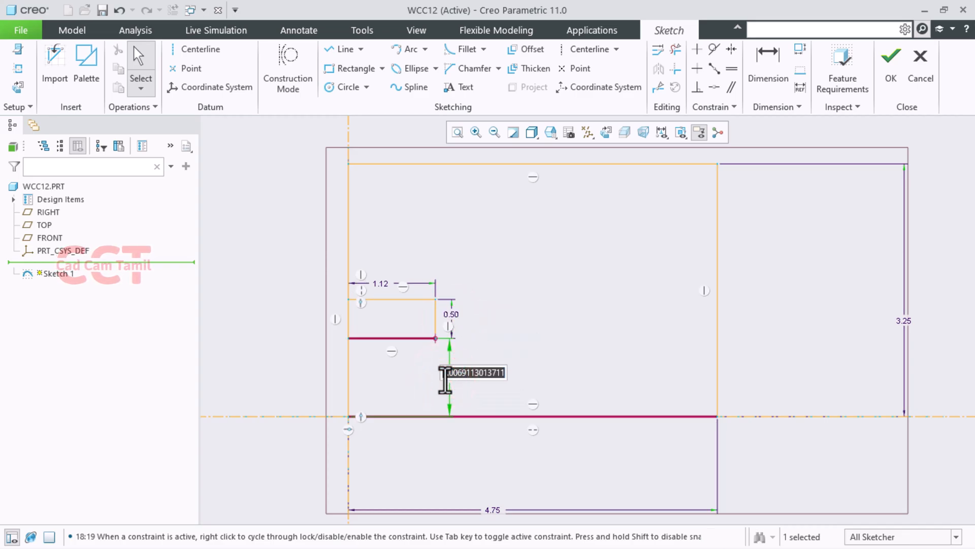
key(BackSpace)
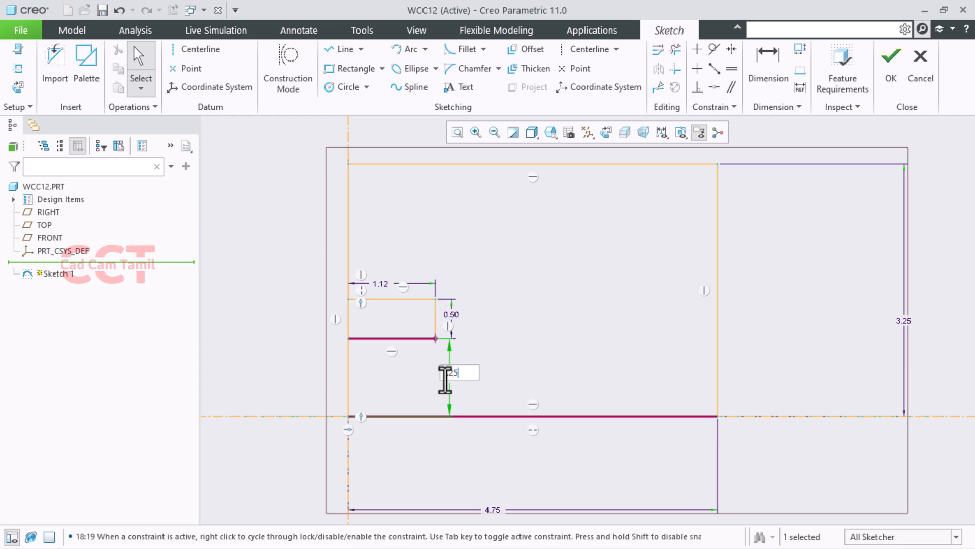
text(1.25)
key(Return)
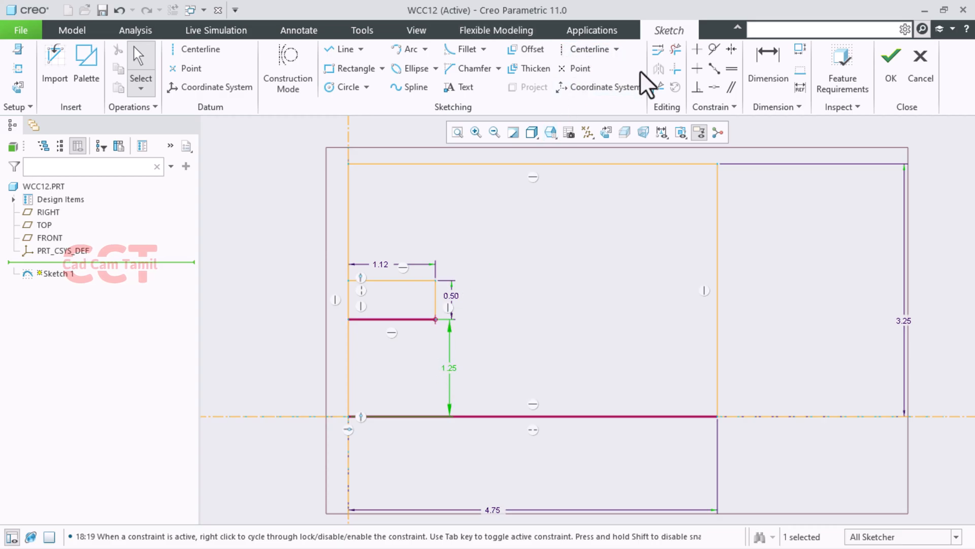
- Trim the overlapping vertical lines at the outline's left edge to open the slot
click(676, 49)
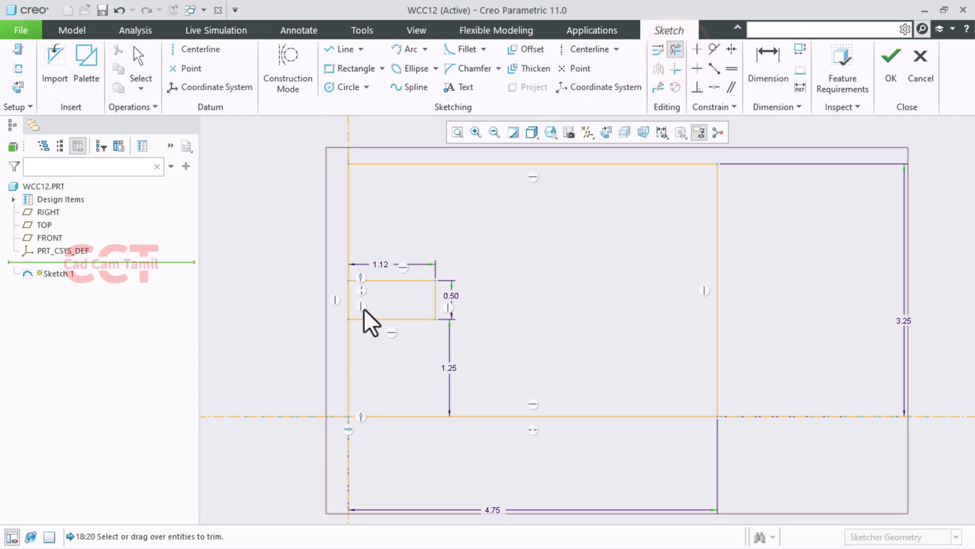
drag(368, 305, 301, 312)
middle_click(300, 311)
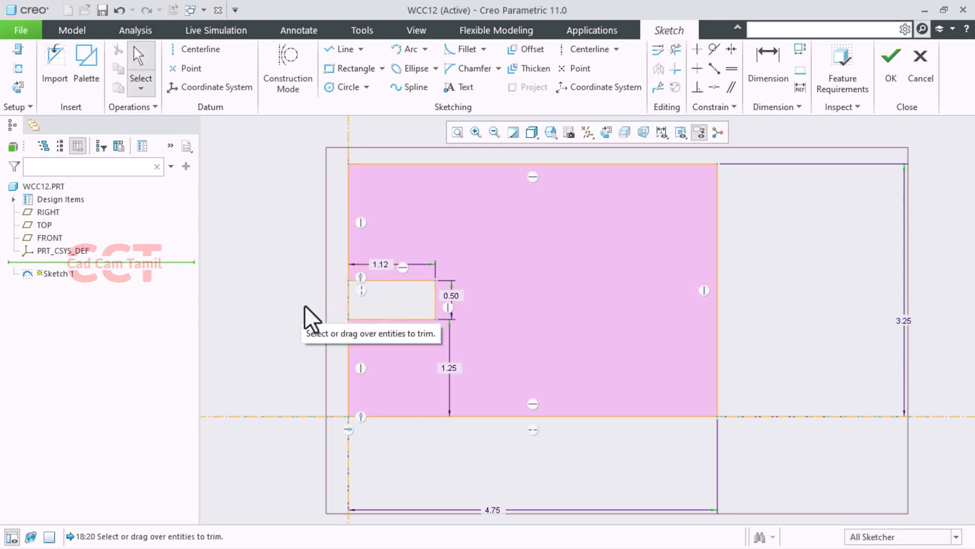
- Round the slot's inner end with a circle centred on its end line, trimming the end line and inner half circle
click(344, 87)
click(435, 299)
click(439, 280)
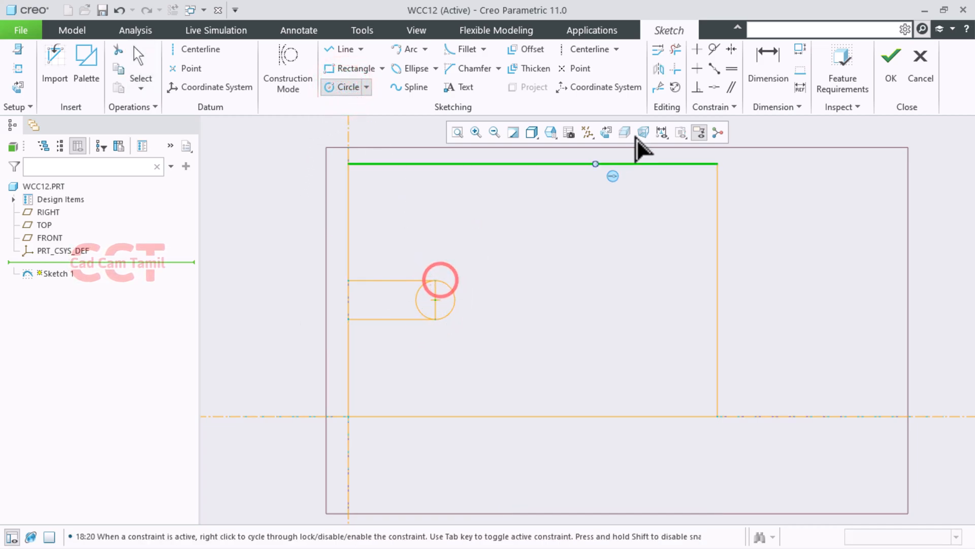
click(676, 50)
drag(402, 305, 440, 318)
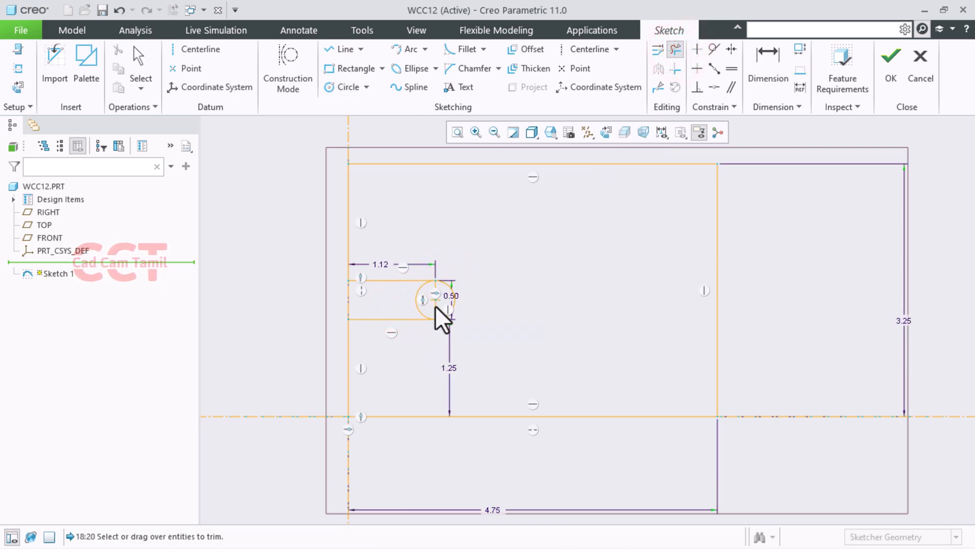
middle_click(265, 316)
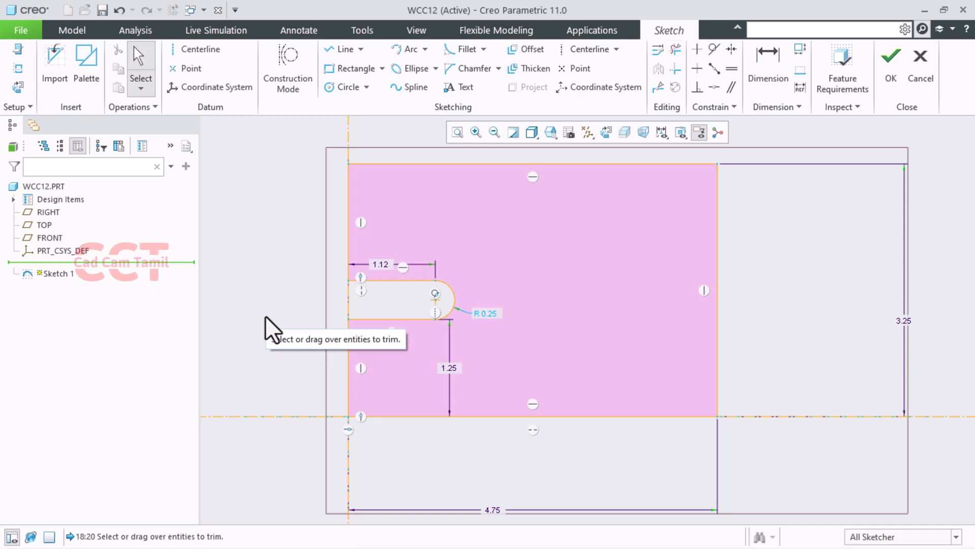
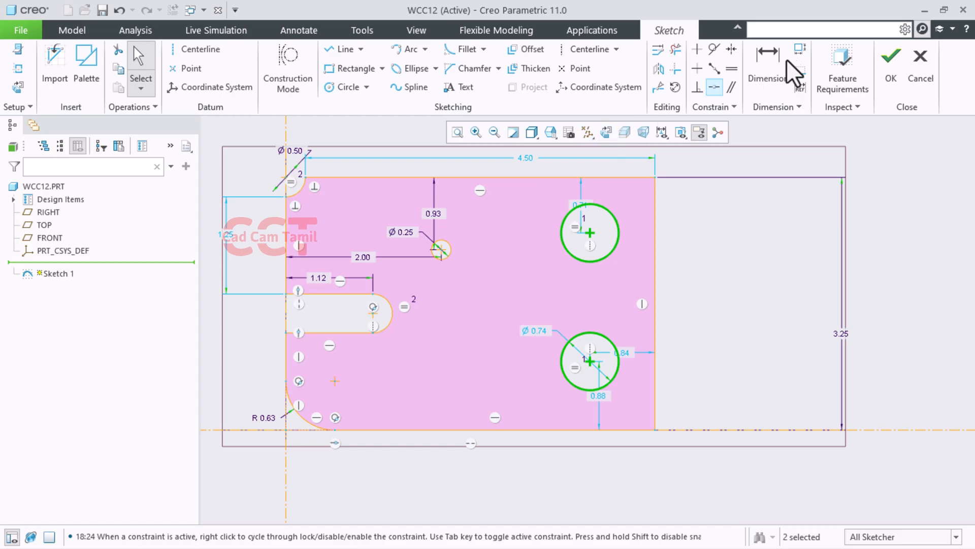
- Dimension the vertical distance between the centres of the two large circles and set it to 0.75
click(767, 50)
click(589, 232)
click(589, 361)
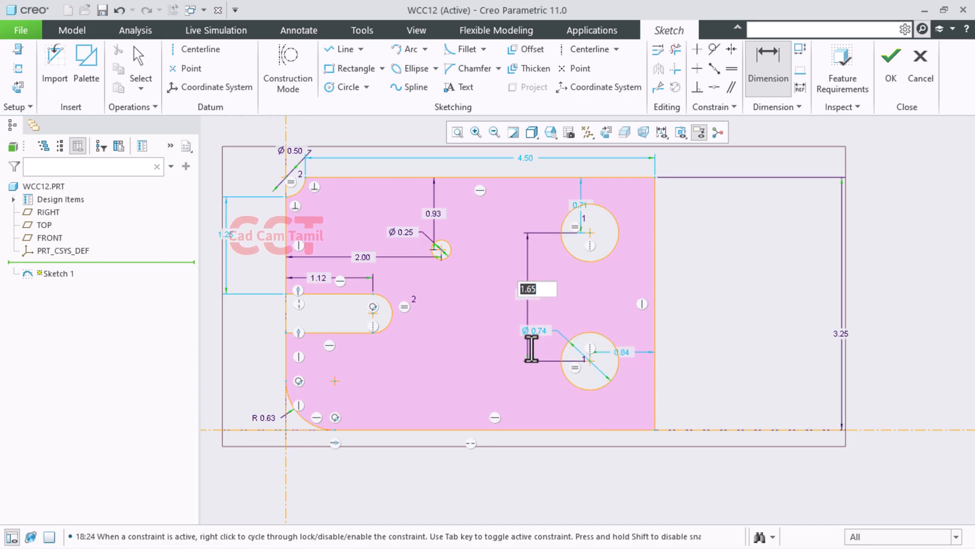
text(5)
key(Return)
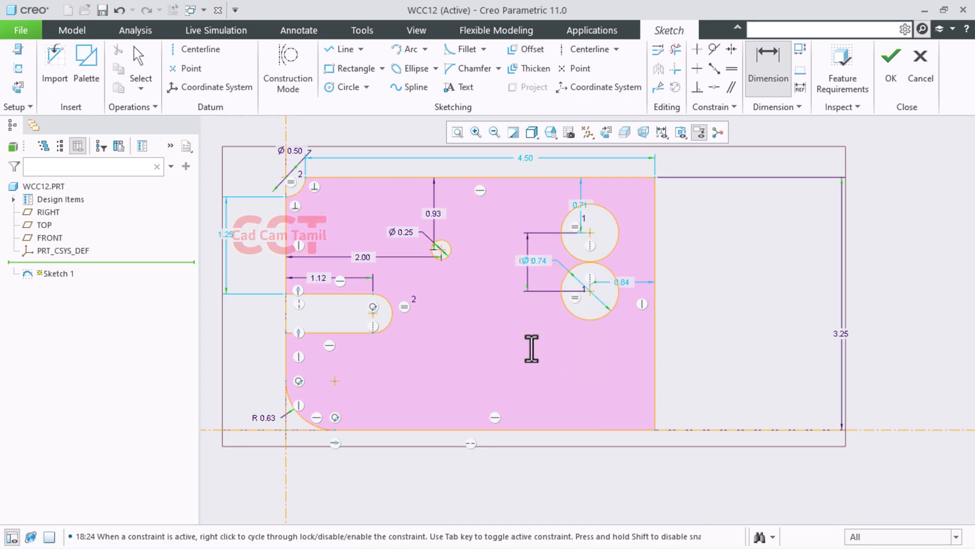
- Dimension the lower large circle's centre from the outline's bottom edge and set the distance to 0.5
click(589, 290)
click(609, 430)
middle_click(583, 365)
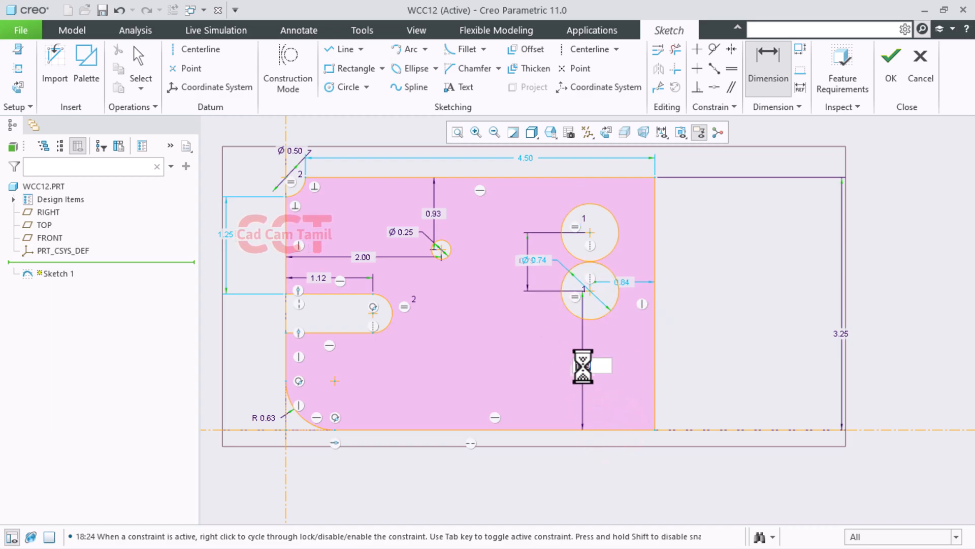
text(0.5)
key(Return)
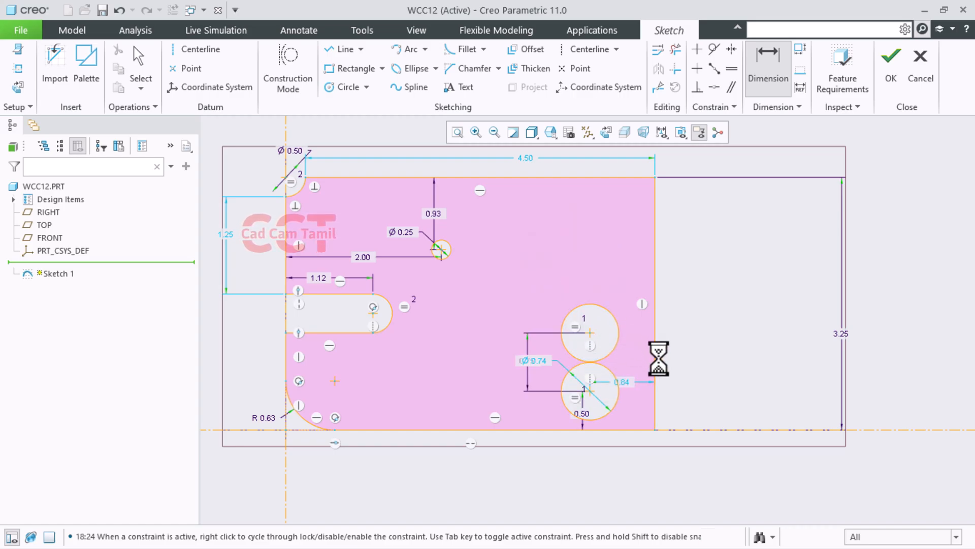
middle_click(553, 369)
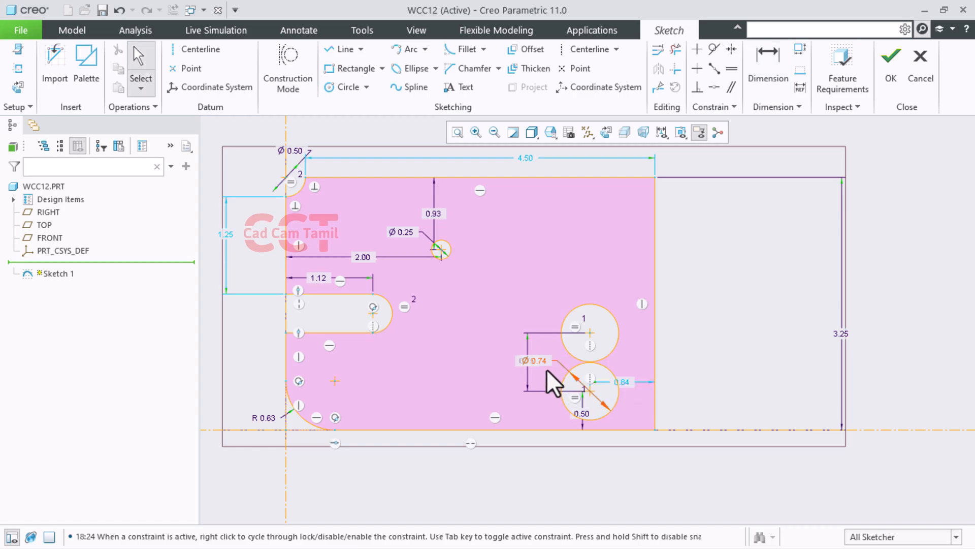
- Set the diameter of the two equal large circles to 0.44
click(541, 362)
key(BackSpace)
text(.44)
key(Return)
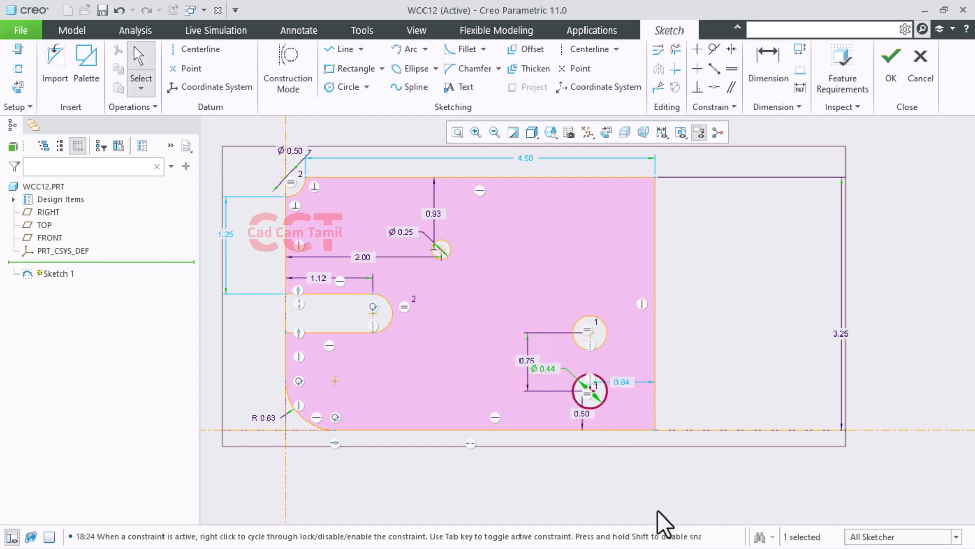
- Set the distance from the lower 0.44 circle's centre to the outline's right edge to 0.94 and finish the sketch
scroll(655, 510, up, 4)
scroll(618, 487, down, 3)
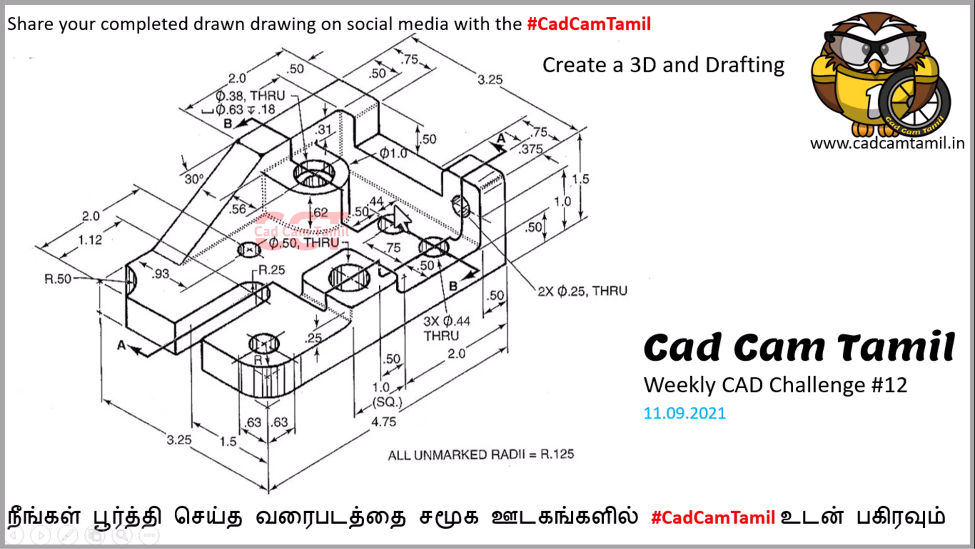
key(ctrl)
key(ctrl)
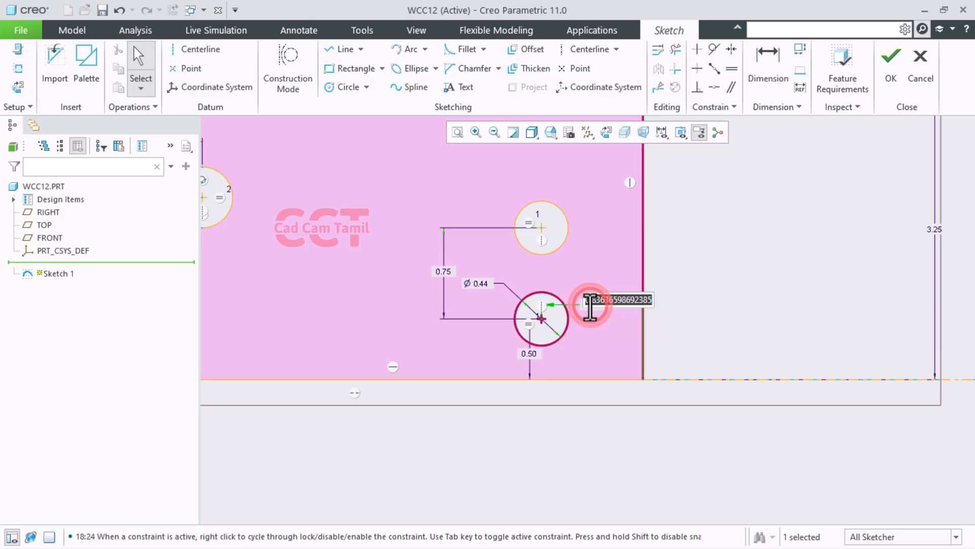
key(BackSpace)
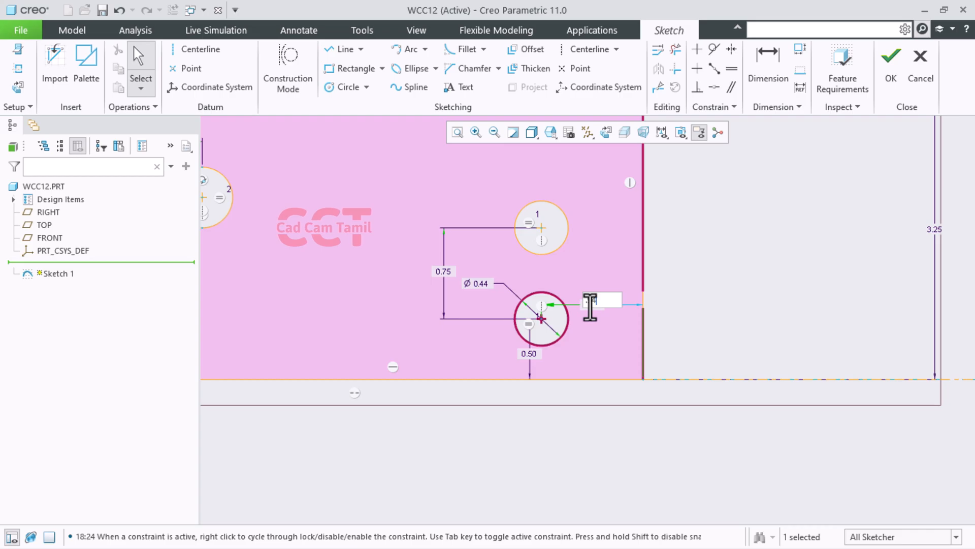
text(0.94)
key(Return)
scroll(785, 328, down, 3)
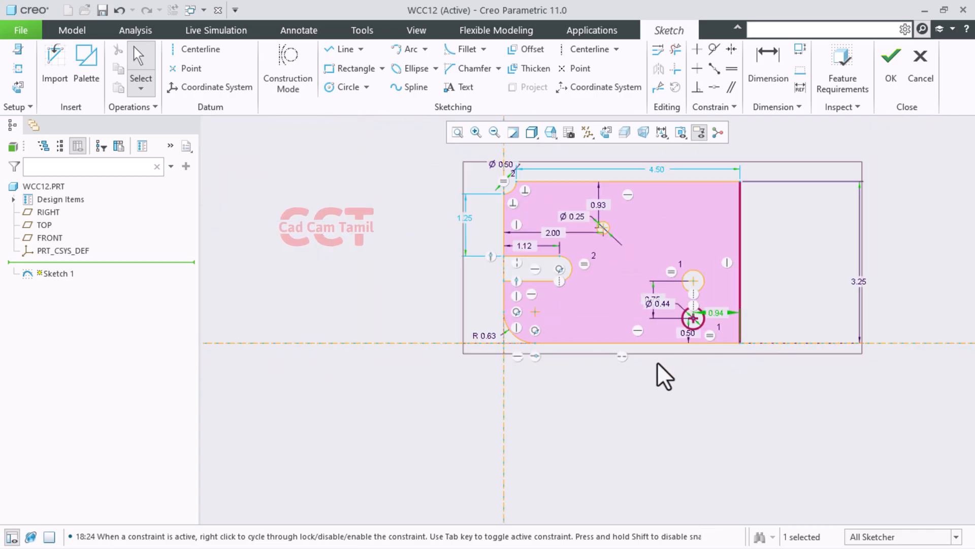
click(891, 58)
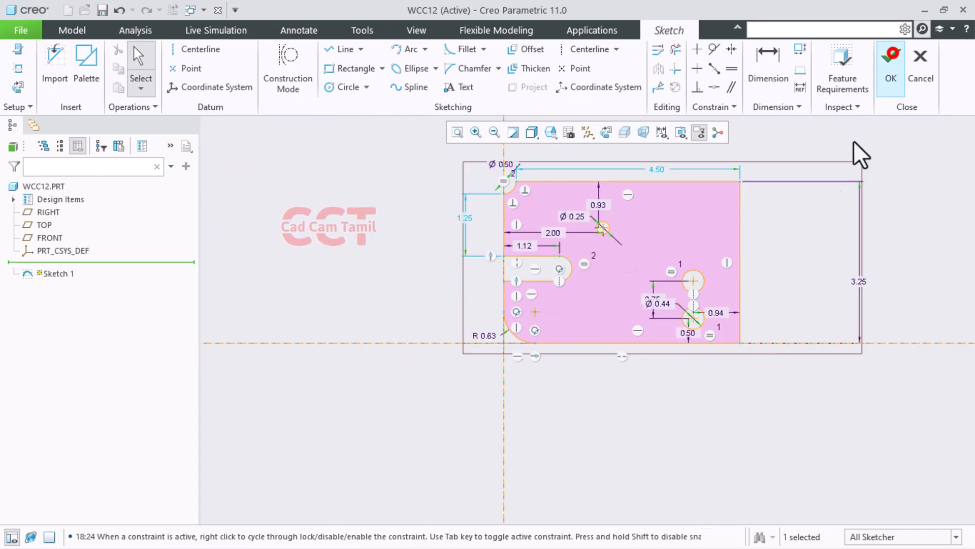
- Extrude the base sketch as a solid, symmetrically about its sketch plane, with a total depth of 0.50
scroll(754, 358, up, 2)
middle_drag(749, 354, 754, 317)
scroll(782, 355, down, 2)
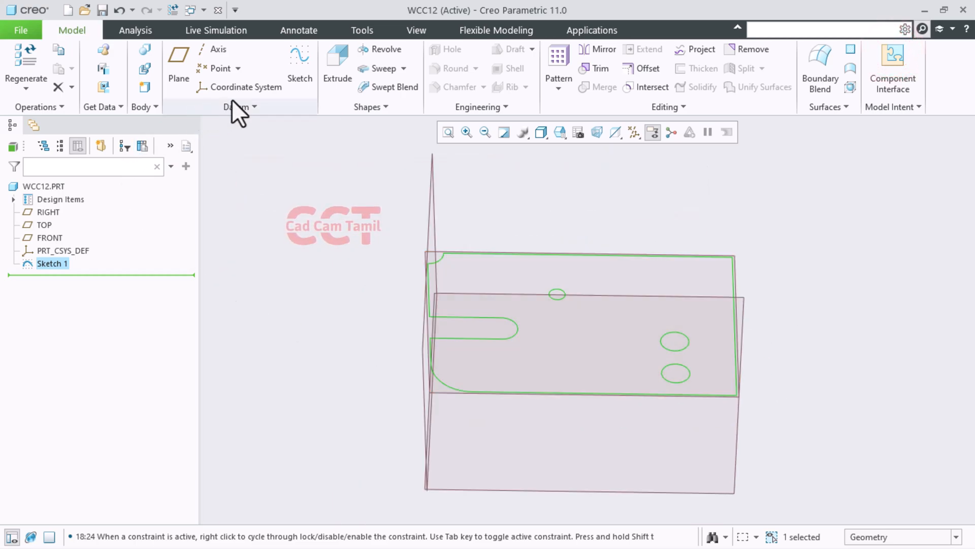
click(342, 69)
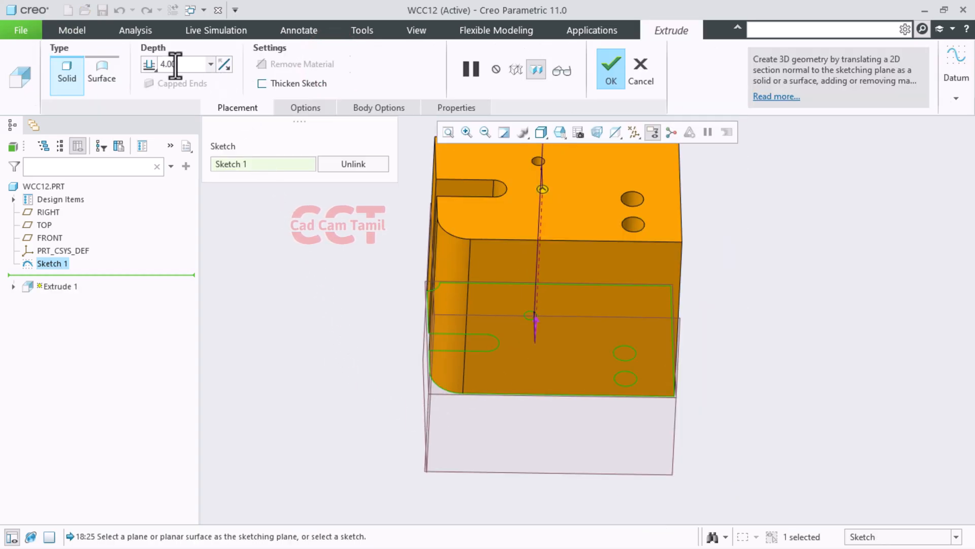
click(154, 64)
click(162, 99)
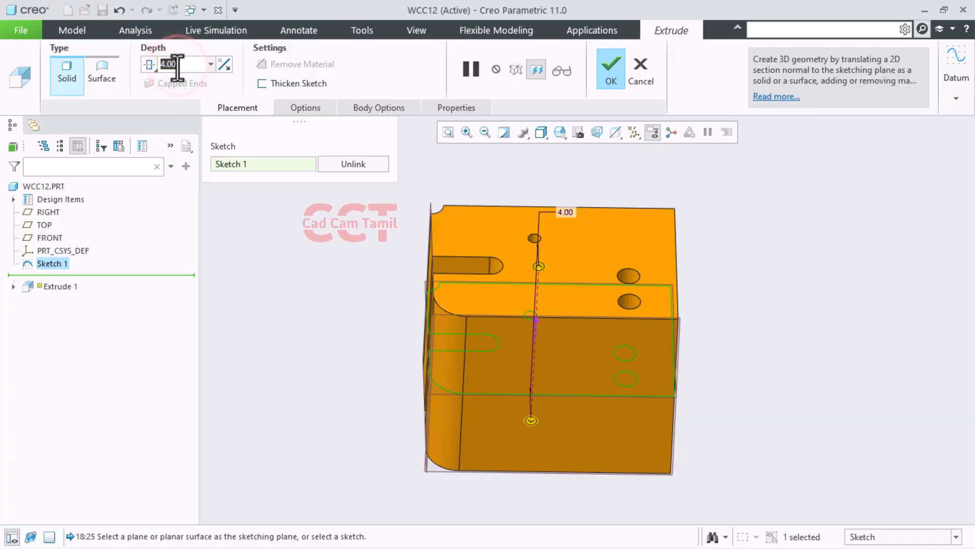
key(BackSpace)
text(.50)
key(Return)
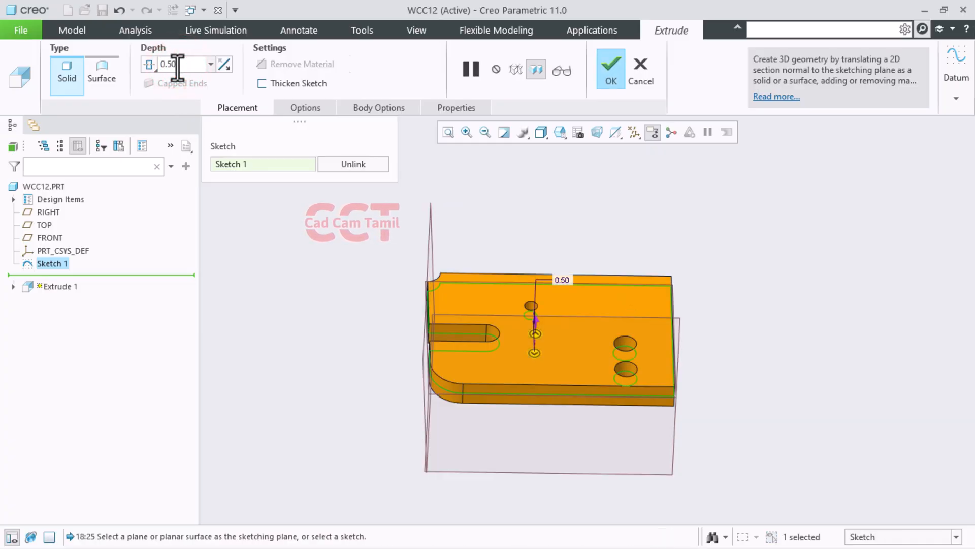
click(605, 55)
click(770, 286)
scroll(478, 422, up, 3)
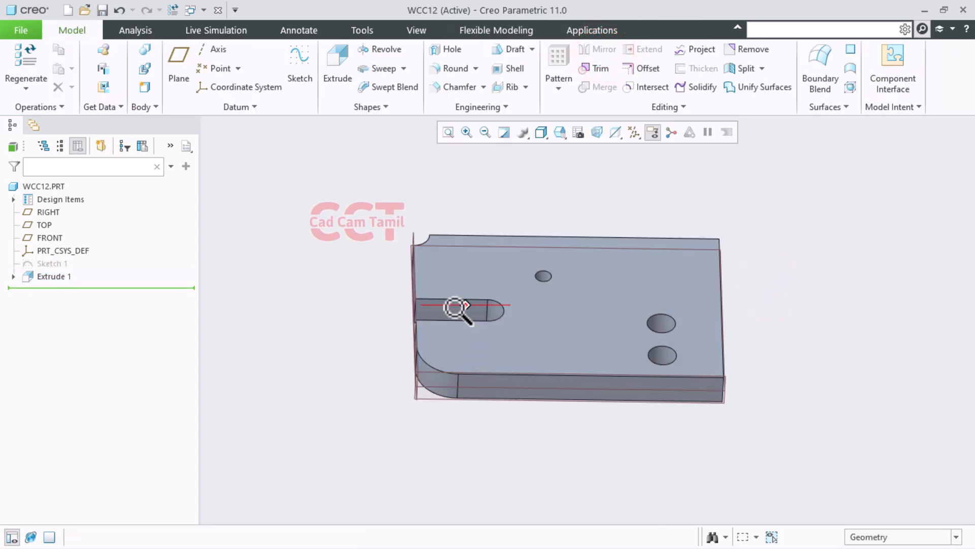
- Start a sketch on the plate's end face beside the two 0.44 holes, viewed normal to the sketch plane
middle_drag(492, 272, 604, 358)
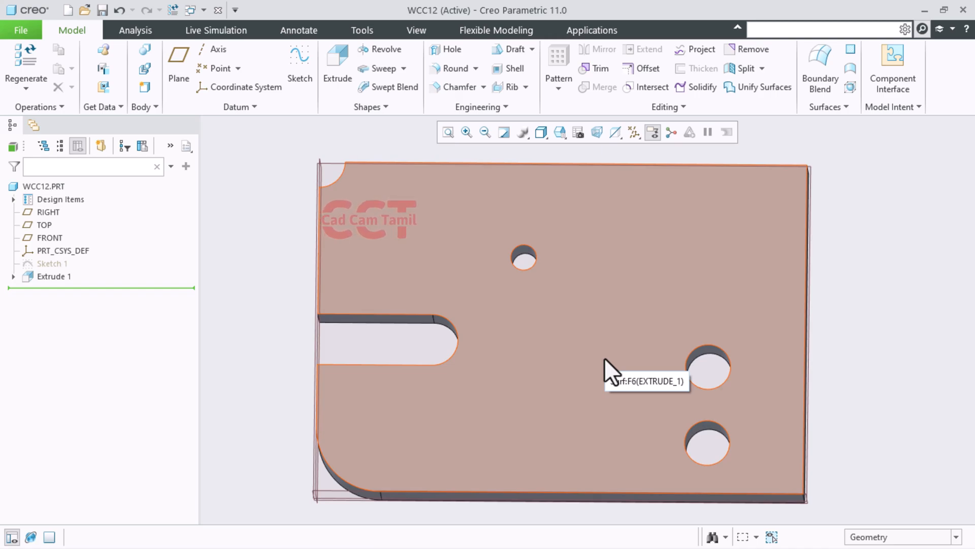
key(alt+Tab)
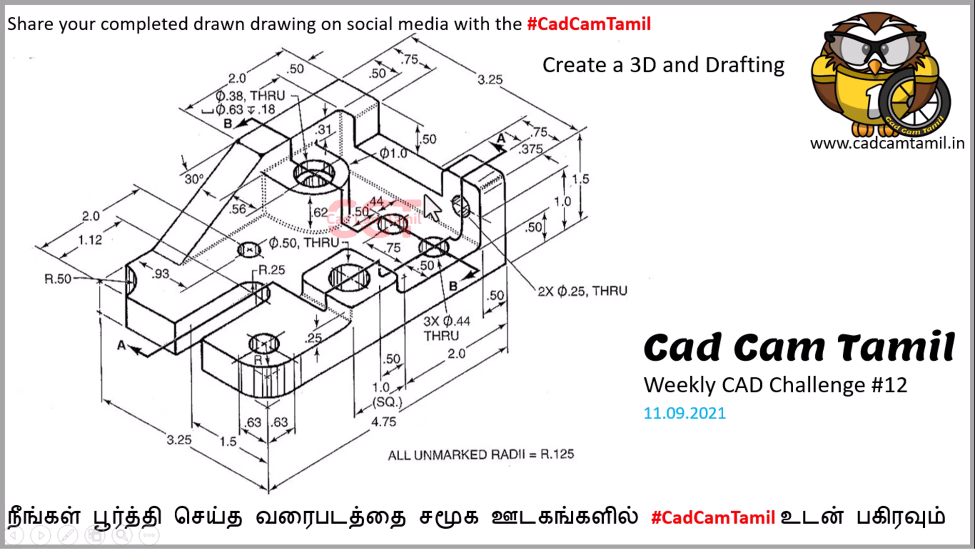
key(ctrl)
key(ctrl)
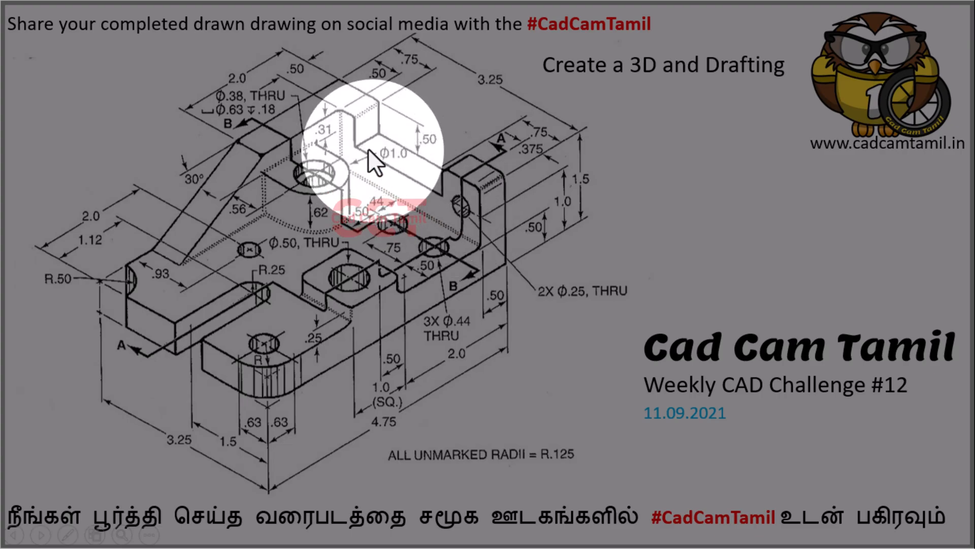
key(alt+Tab)
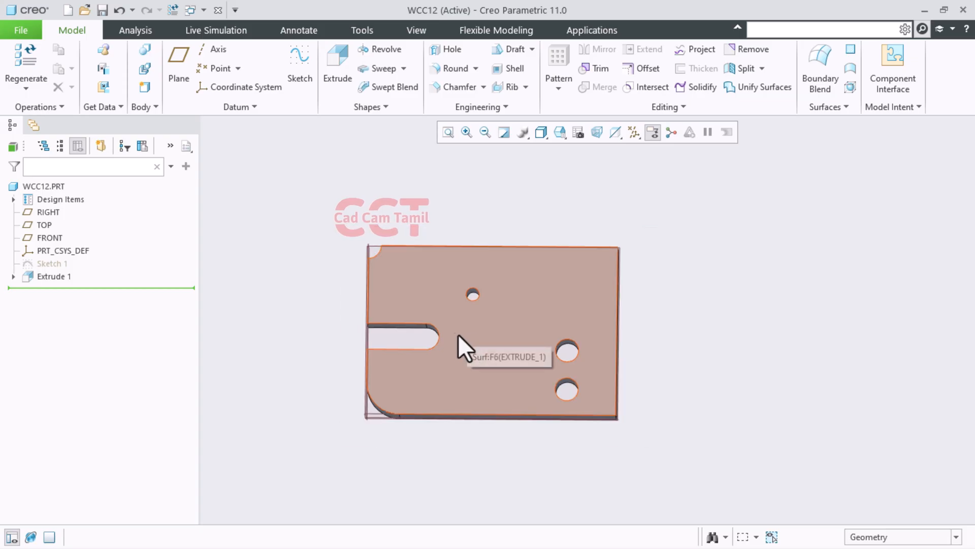
middle_drag(462, 334, 418, 299)
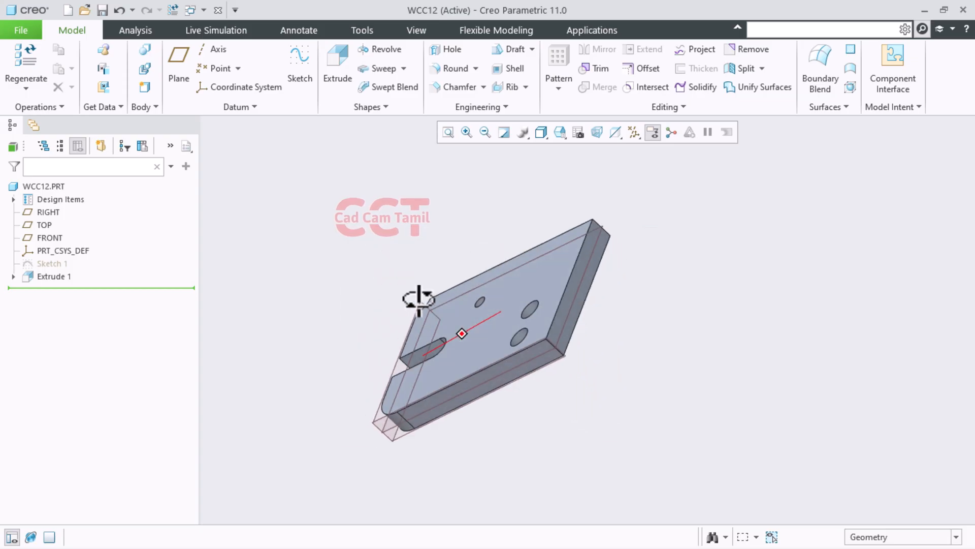
click(574, 308)
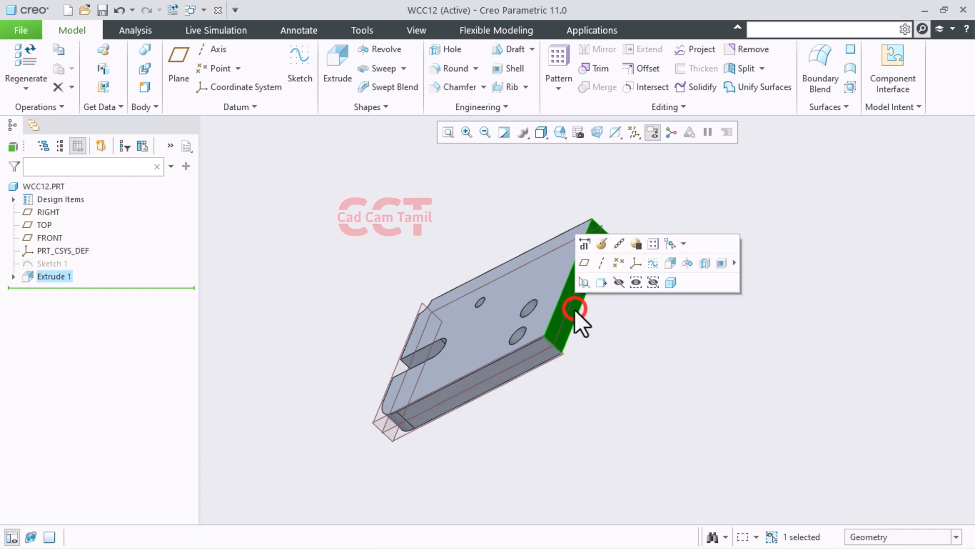
click(649, 264)
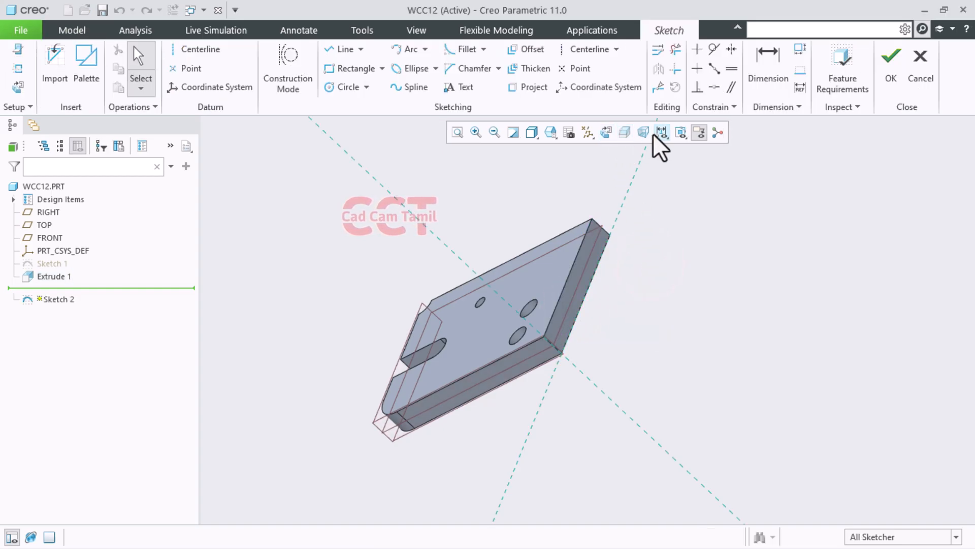
click(607, 133)
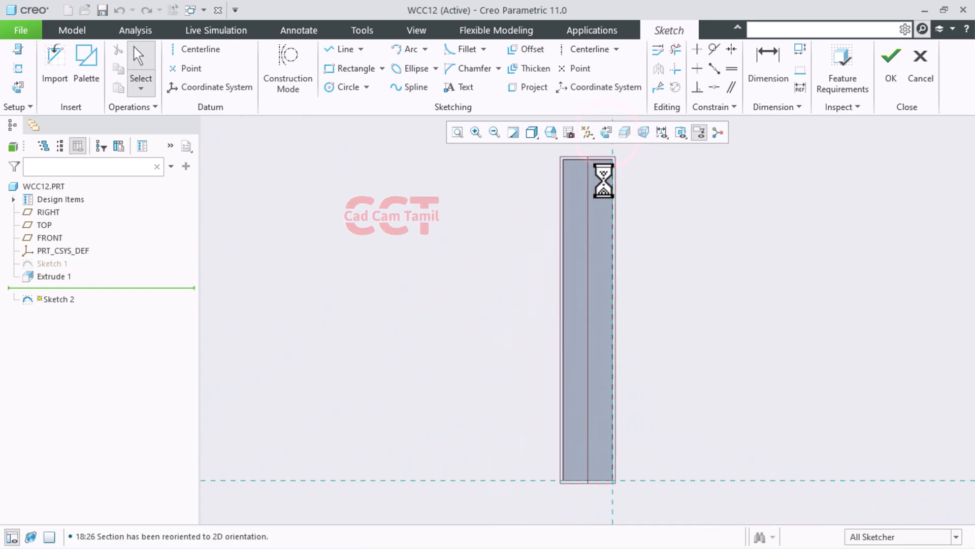
- Sketch a closed U-shaped line profile rising from the end face's upper edge, with a raised block at each end and a recess between
scroll(445, 350, down, 3)
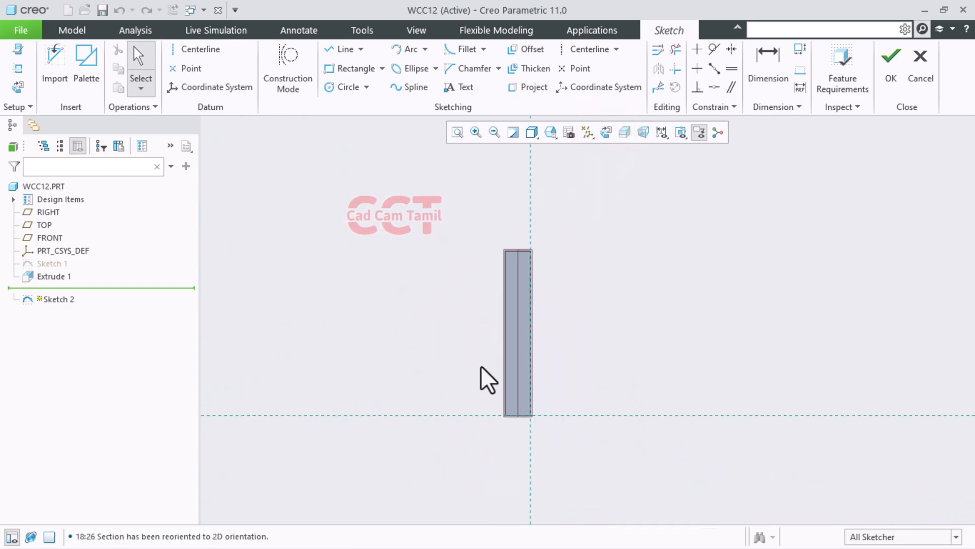
mouse_move(452, 379)
middle_down()
mouse_move(453, 315)
mouse_move(381, 370)
mouse_move(404, 392)
mouse_move(398, 365)
mouse_move(429, 376)
mouse_move(401, 394)
mouse_move(403, 374)
mouse_move(401, 396)
mouse_move(409, 386)
middle_up()
mouse_move(481, 325)
middle_down()
mouse_move(461, 462)
mouse_move(483, 398)
mouse_move(485, 318)
mouse_move(487, 331)
middle_up()
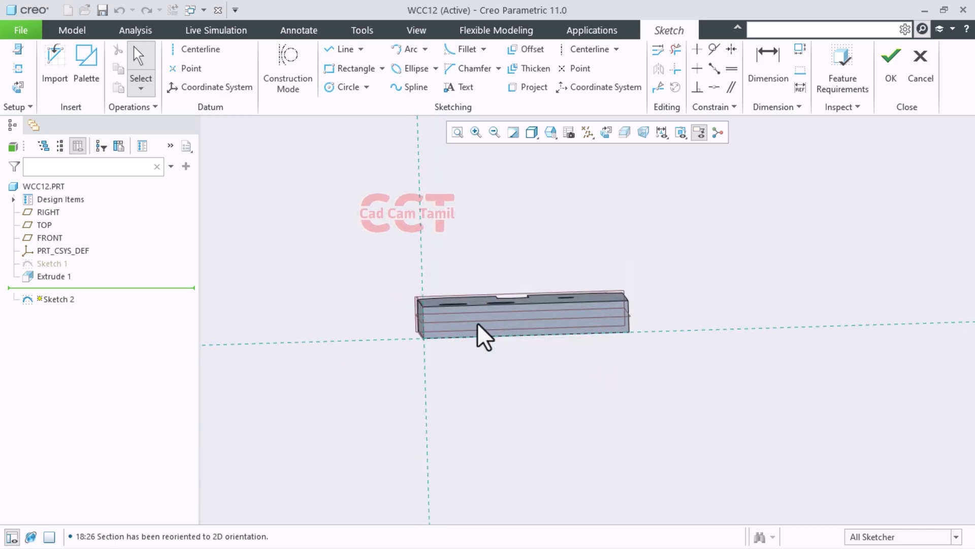
scroll(525, 315, down, 2)
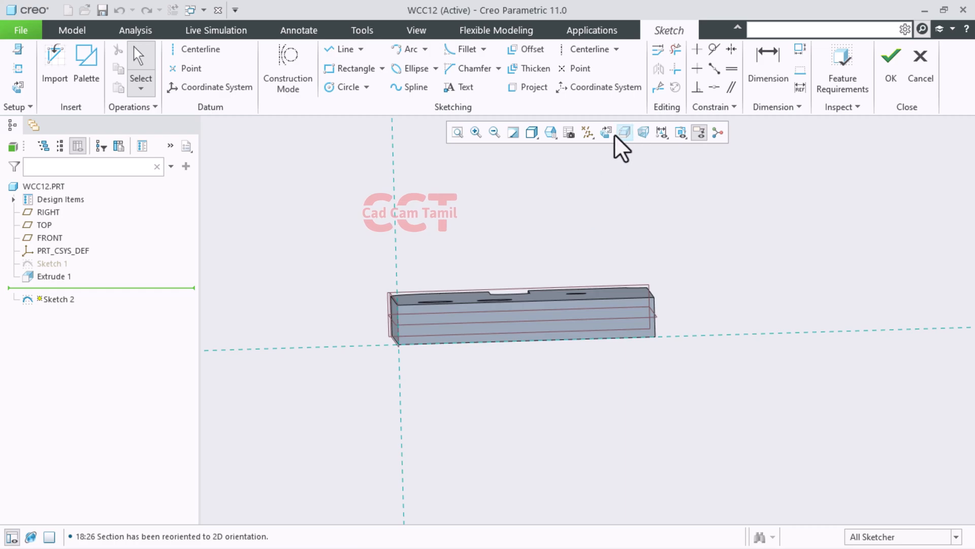
middle_drag(629, 263, 635, 262)
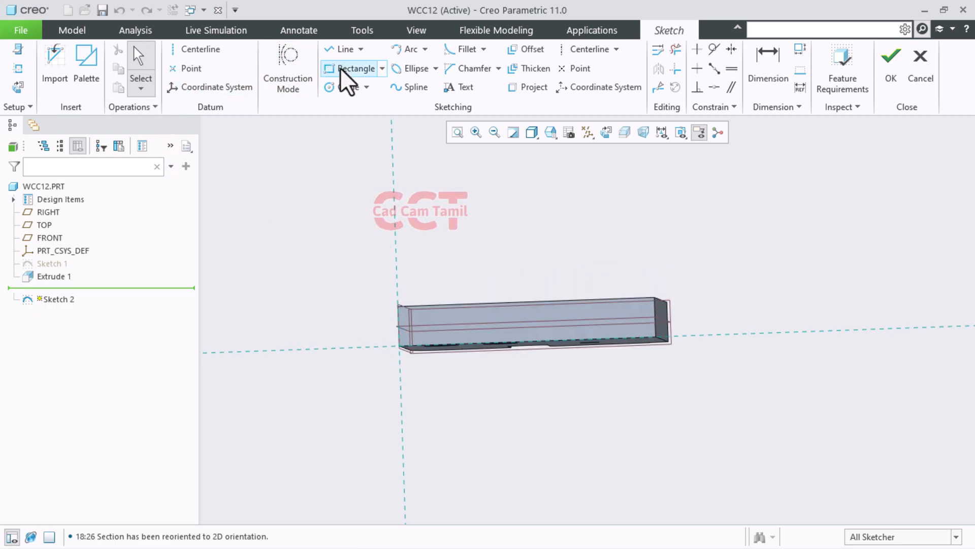
click(339, 49)
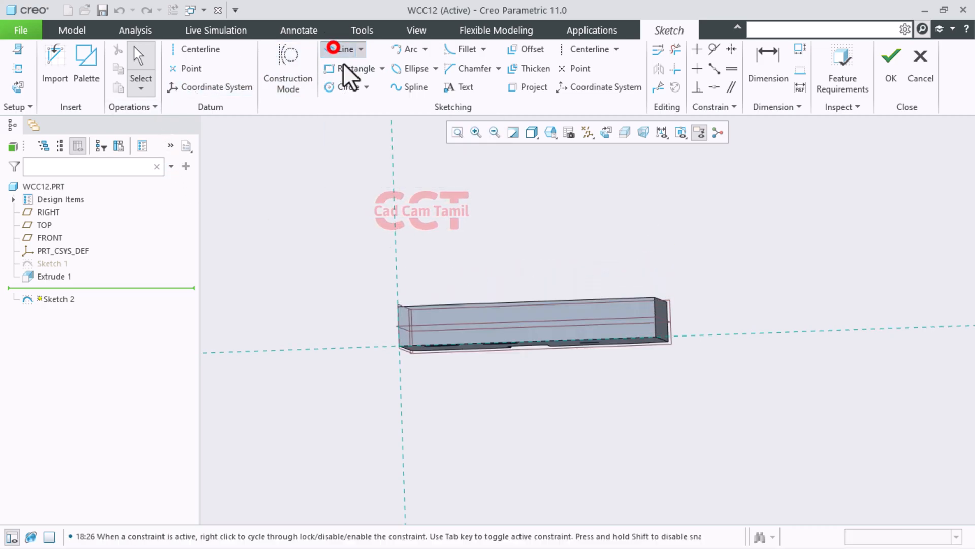
click(400, 306)
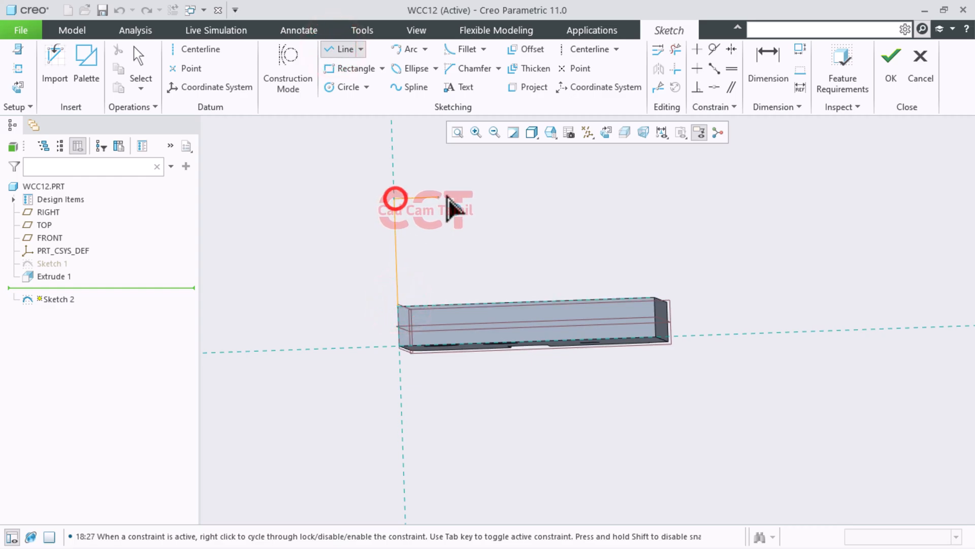
click(464, 197)
click(466, 255)
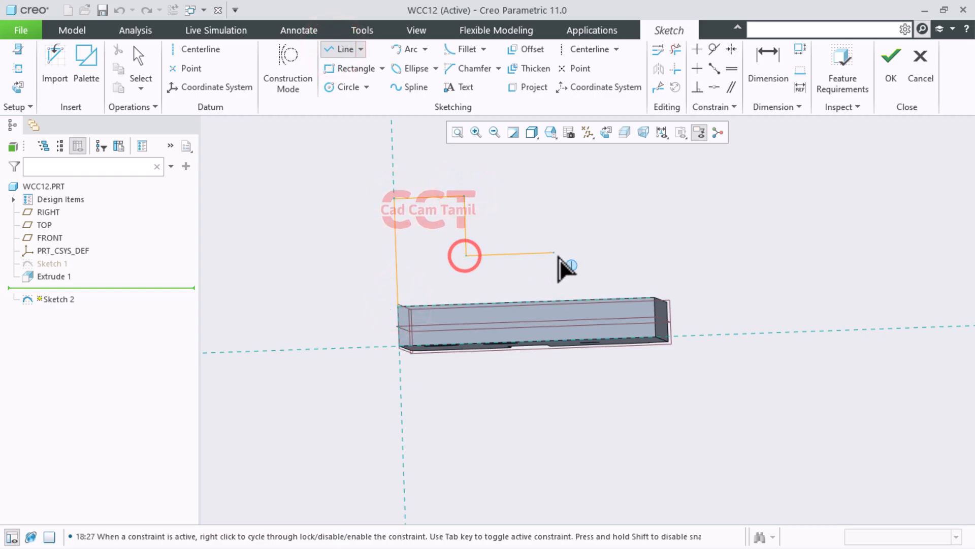
click(596, 250)
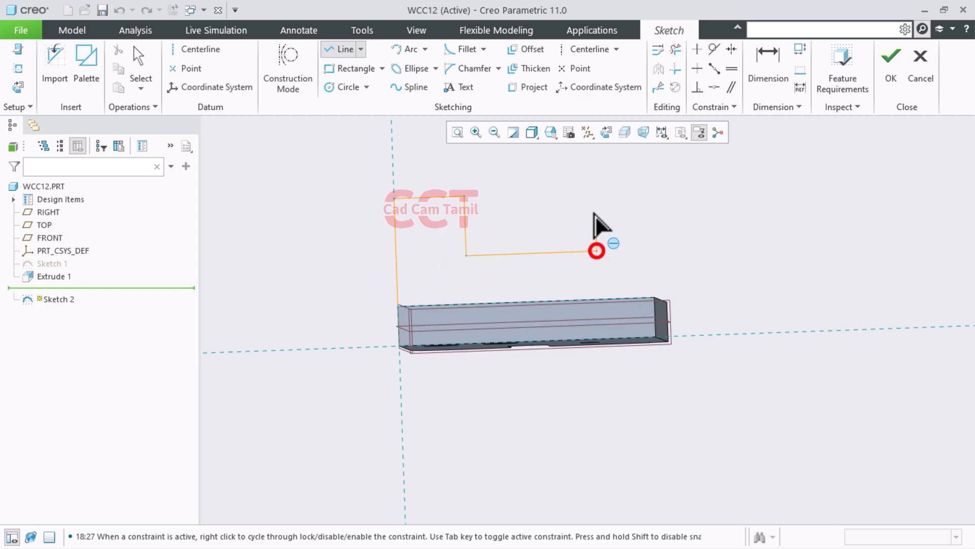
click(594, 191)
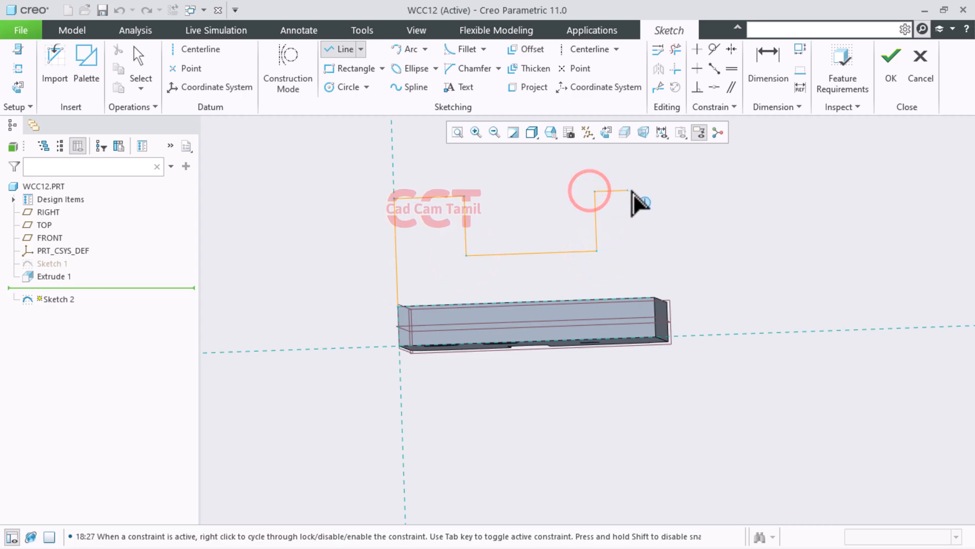
click(652, 191)
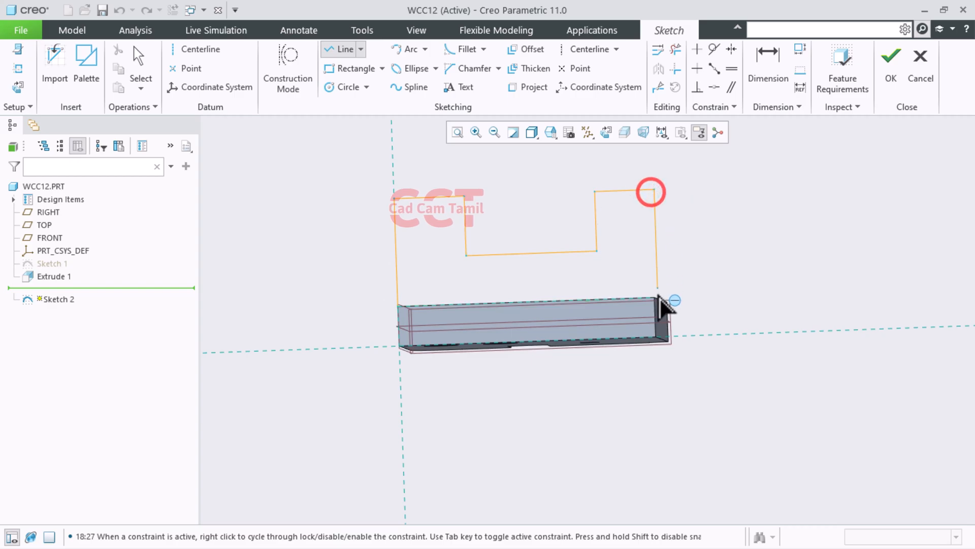
click(654, 298)
click(398, 307)
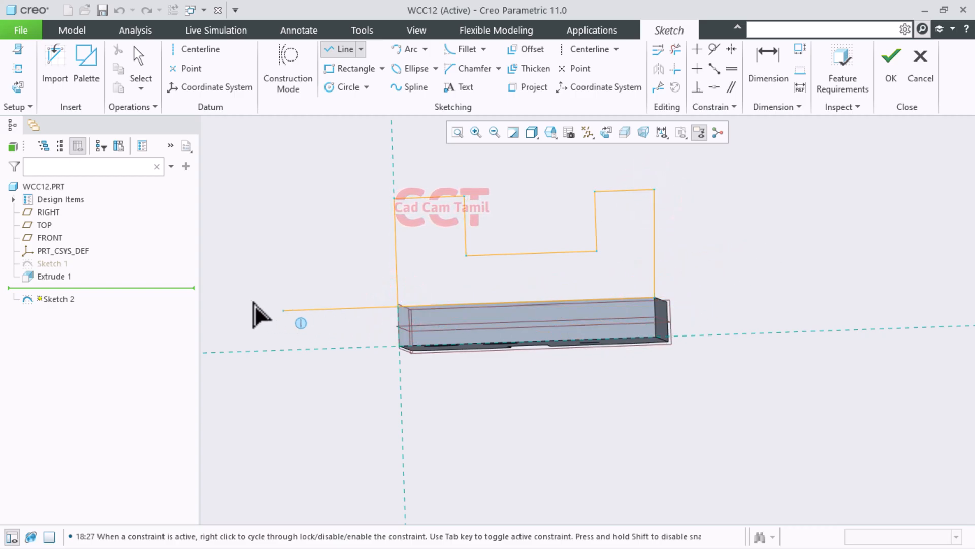
scroll(284, 331, up, 2)
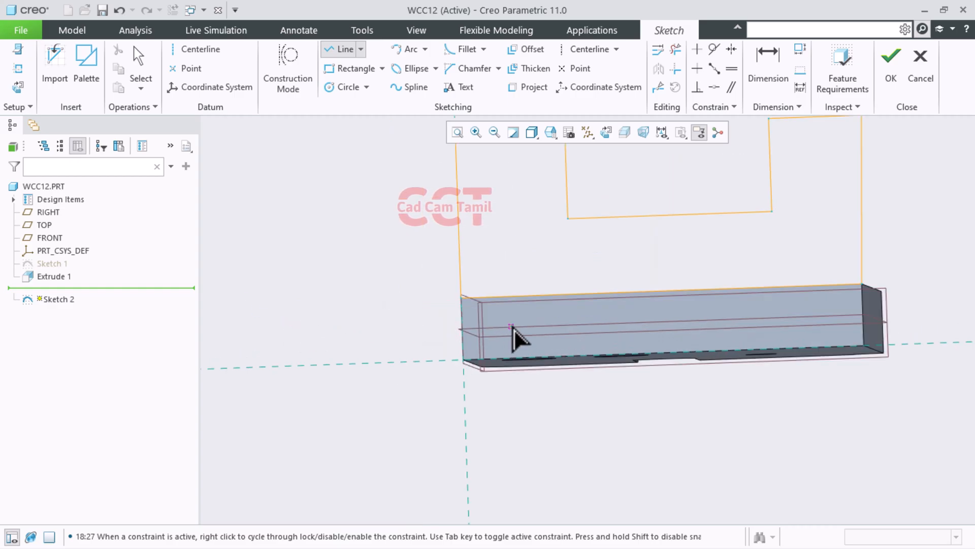
scroll(514, 328, up, 3)
scroll(305, 305, down, 3)
scroll(569, 325, down, 2)
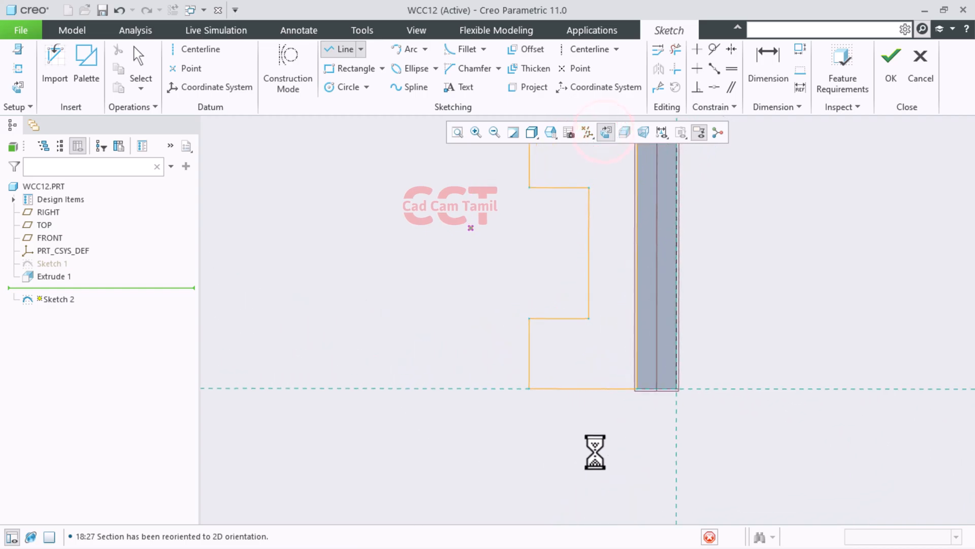
- Finish the line chain and constrain the profile's slanted end line, opposite the horizontal reference, to be horizontal
scroll(560, 345, up, 4)
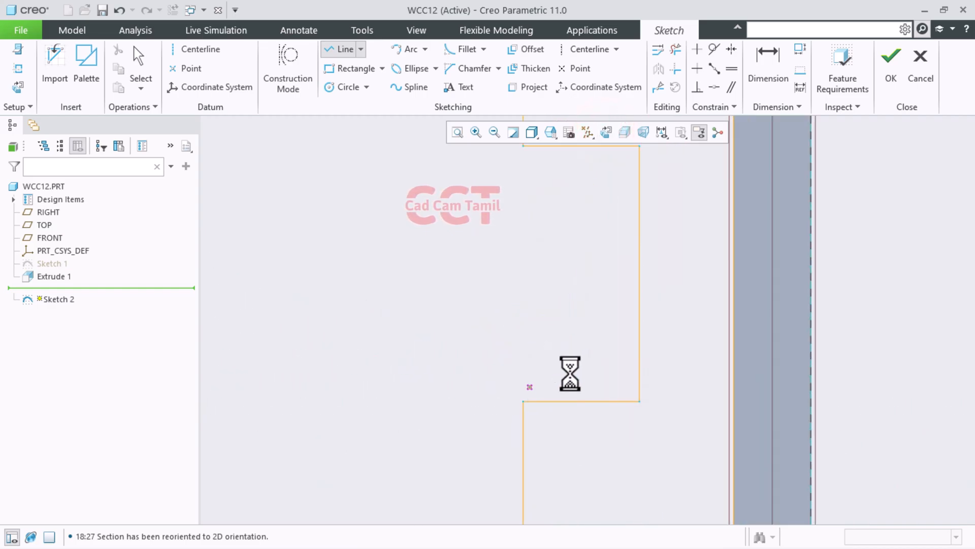
scroll(550, 381, down, 3)
scroll(575, 240, up, 1)
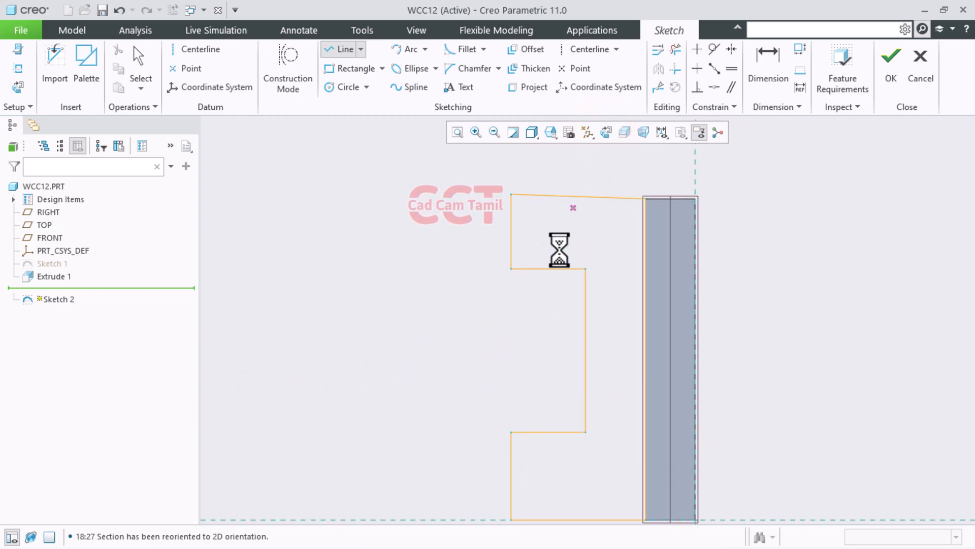
middle_click(539, 283)
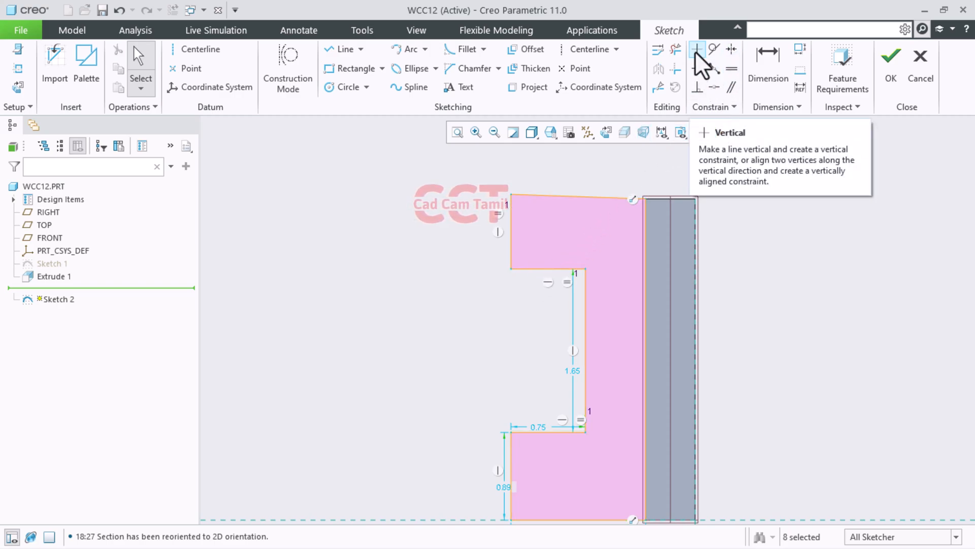
click(698, 67)
click(578, 196)
scroll(641, 198, up, 1)
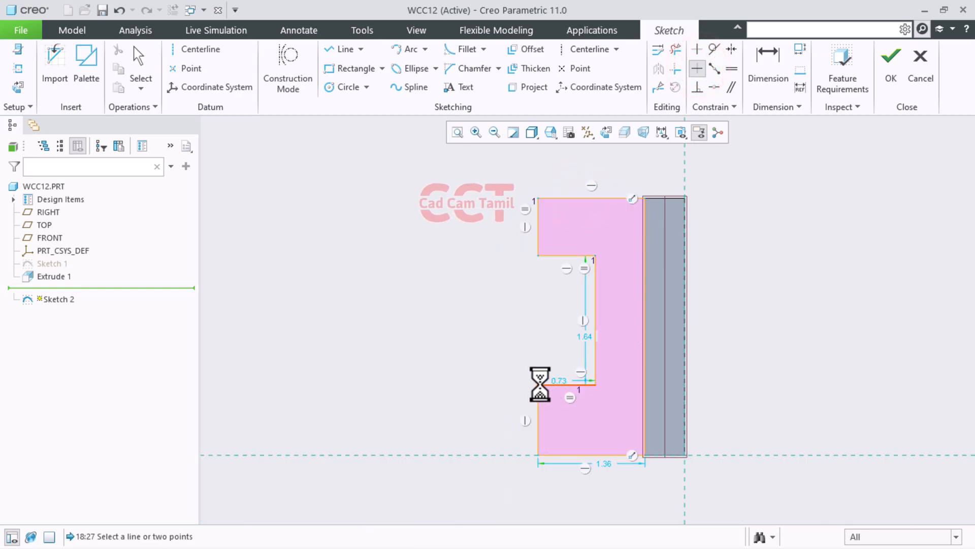
scroll(563, 382, down, 2)
scroll(469, 338, up, 1)
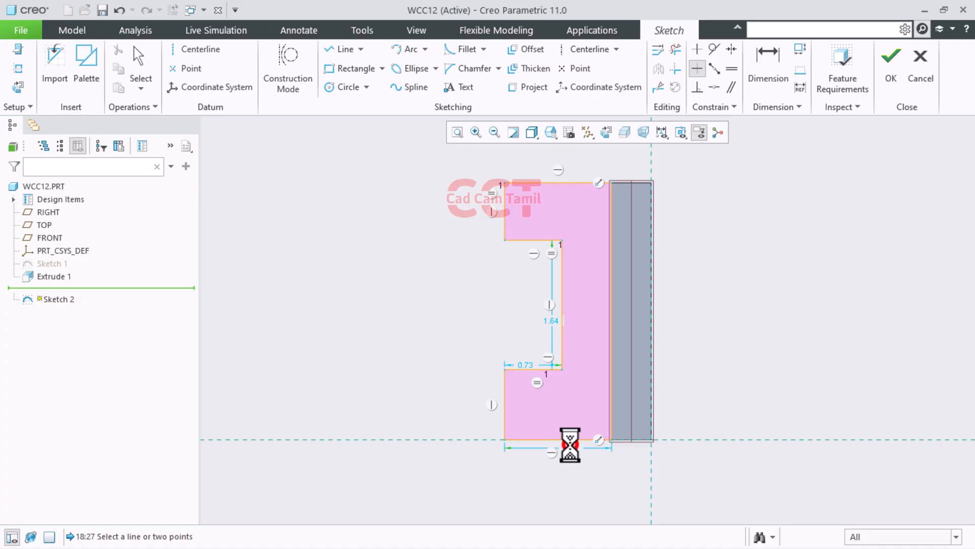
- Set the profile's height from the plate edge to 1.00 and the depth of the central recess to 0.50
click(572, 447)
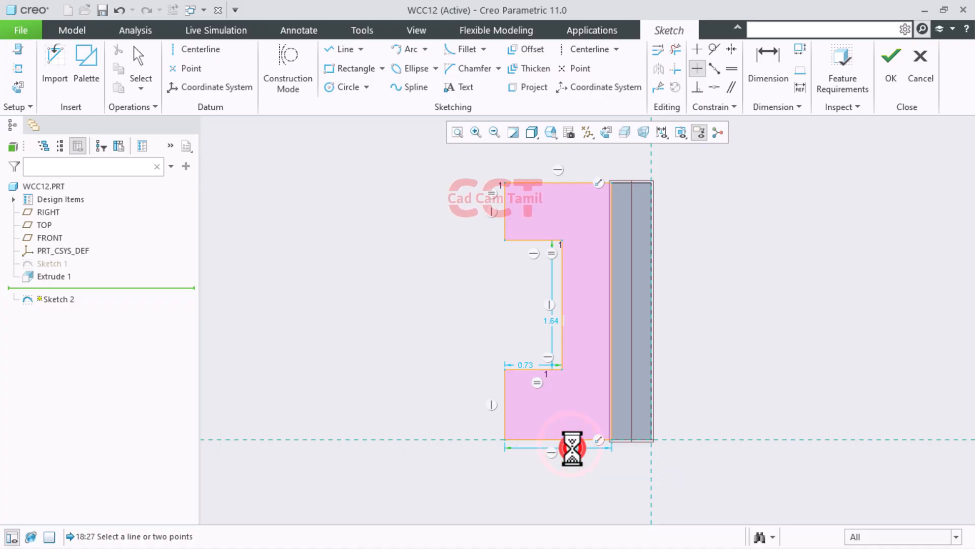
click(570, 450)
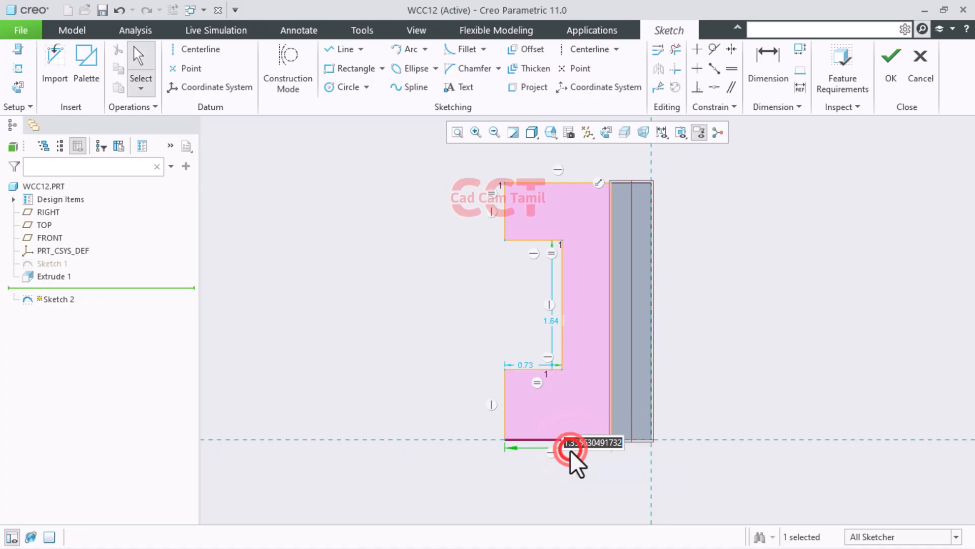
text(1)
key(Return)
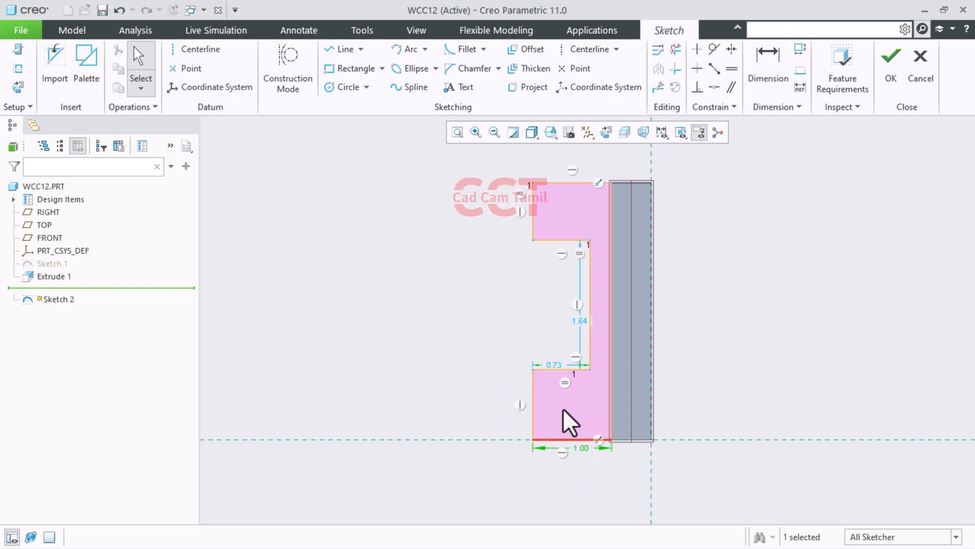
click(553, 365)
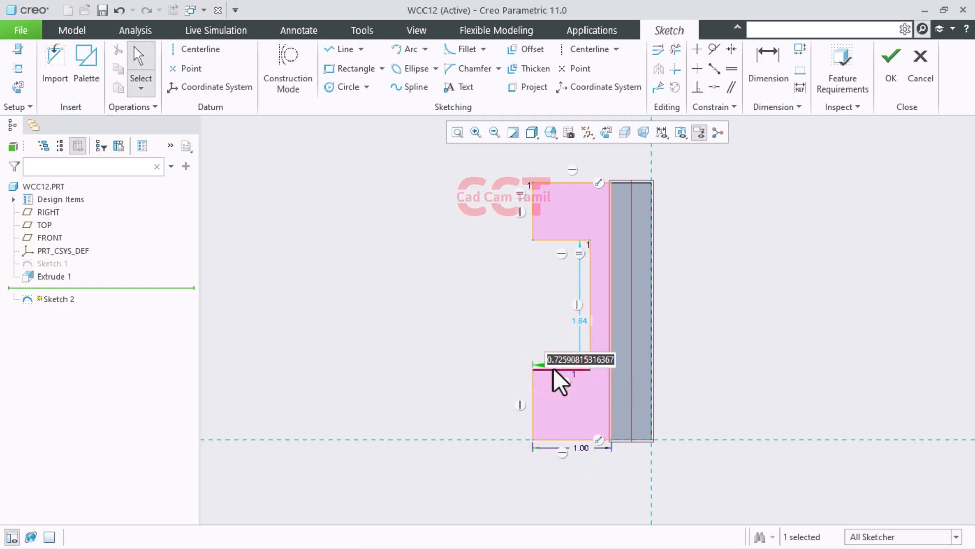
text(0.5)
key(Return)
- Dimension the outer edge of the lower block, next to the horizontal reference, at 0.75
middle_click(490, 395)
text(0.75)
key(Return)
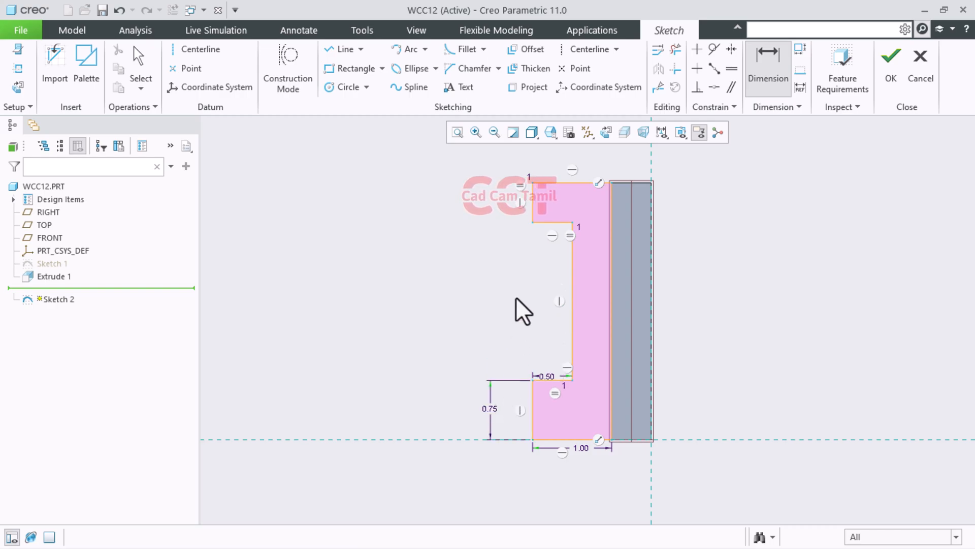
- Try to dimension the outer edge of the upper block, and delete the conflicting new dimension
click(533, 205)
middle_click(488, 211)
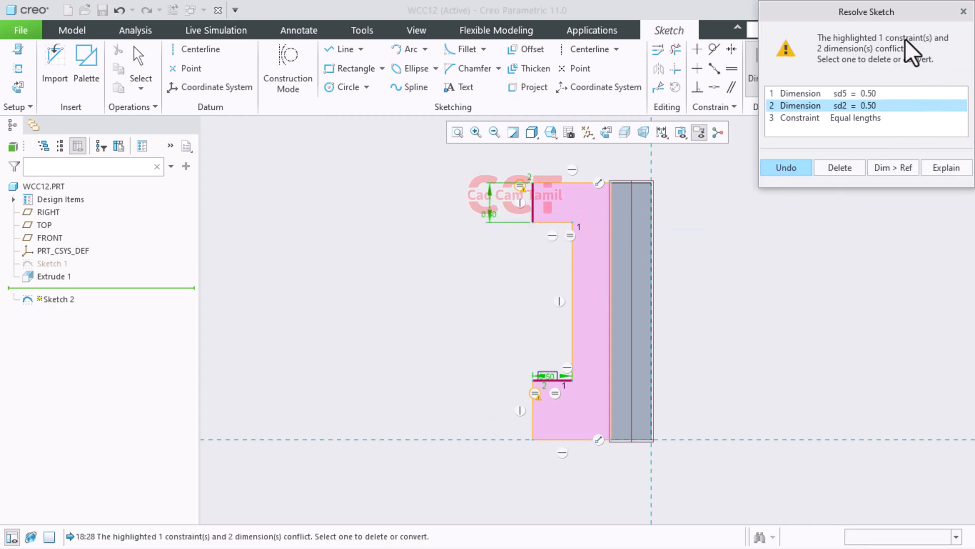
drag(892, 17, 807, 148)
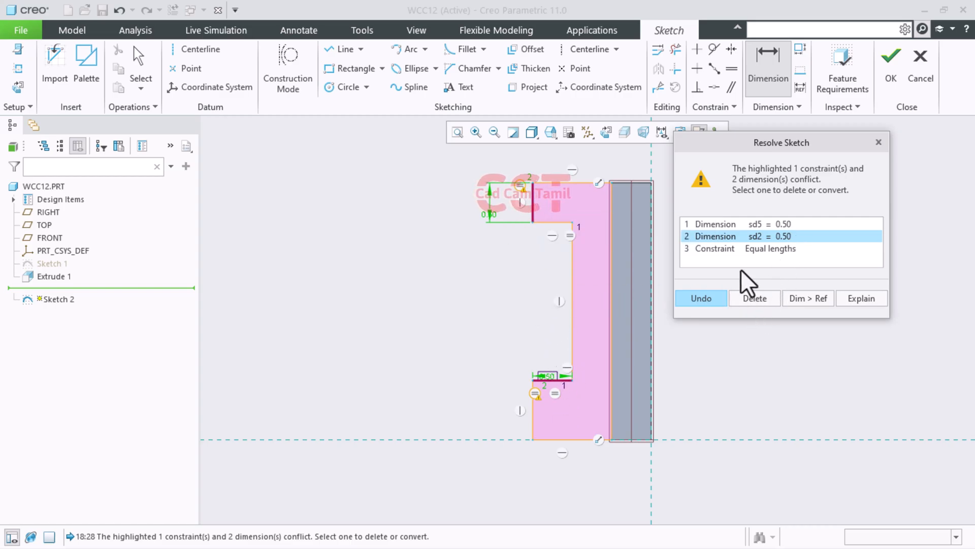
click(735, 224)
click(755, 298)
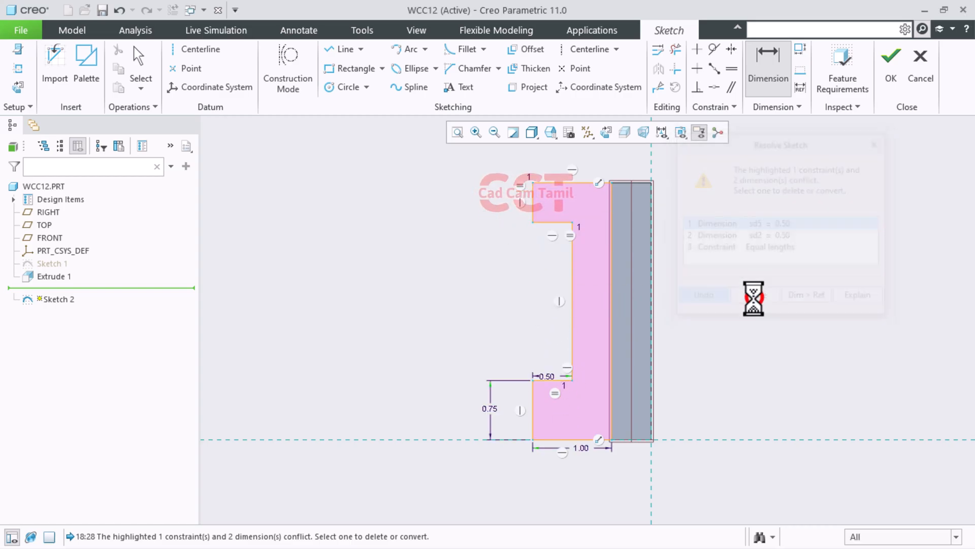
- Delete the equal-length constraint on the outer edge of the upper block
click(519, 187)
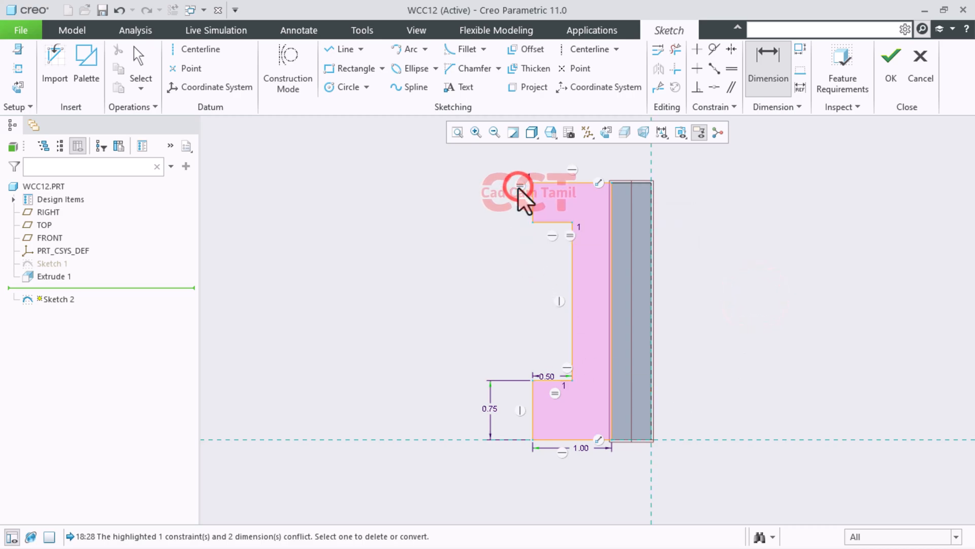
middle_click(519, 187)
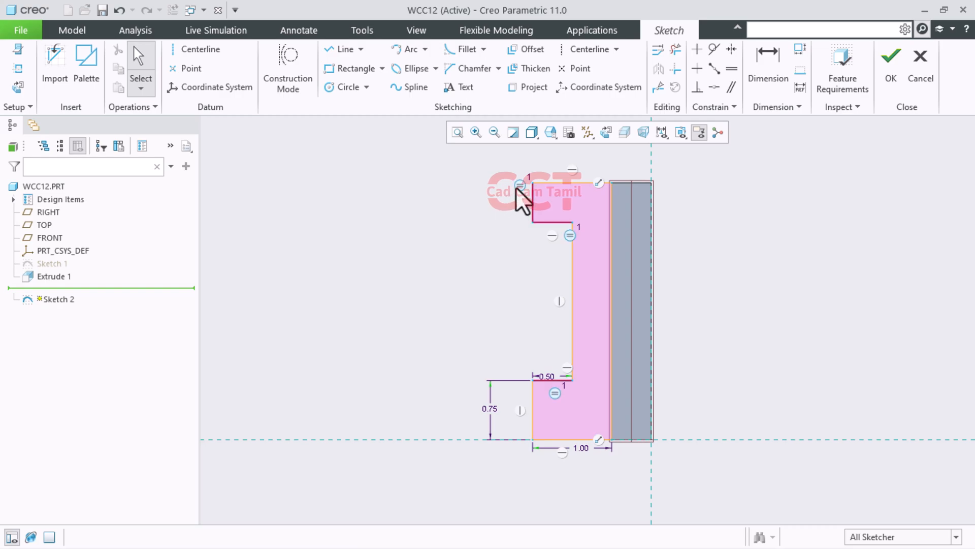
click(517, 186)
key(Delete)
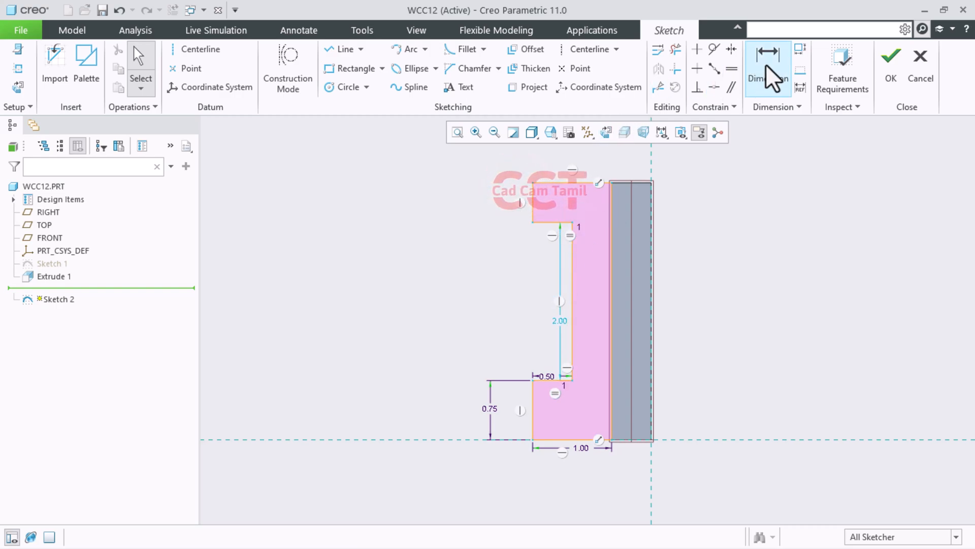
- Dimension the outer edge of the upper block at 0.75
click(766, 64)
click(531, 206)
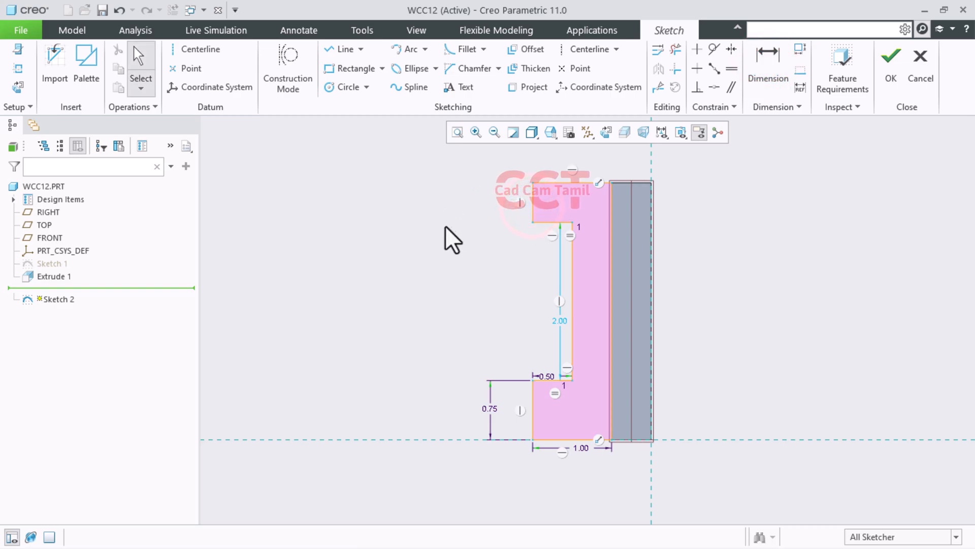
middle_click(492, 219)
text(.75)
key(Return)
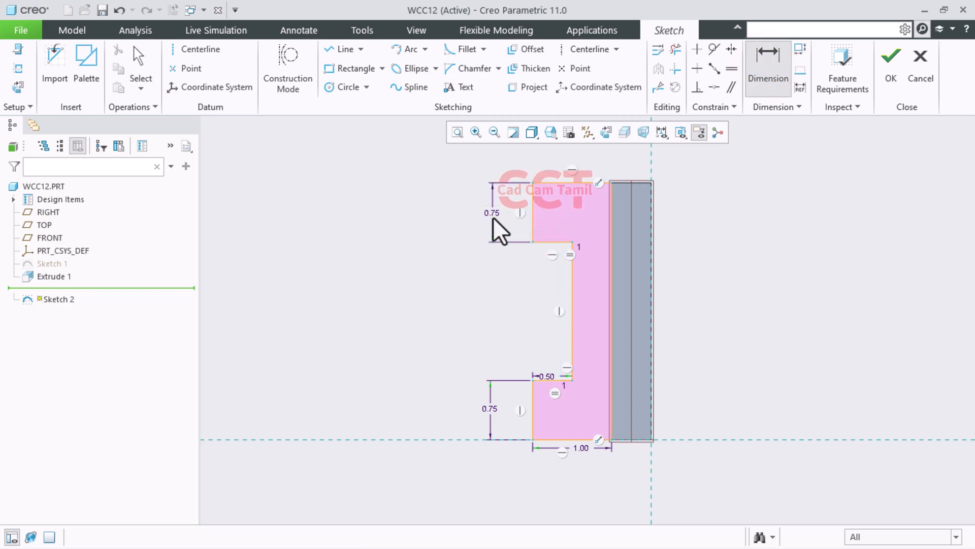
middle_click(818, 287)
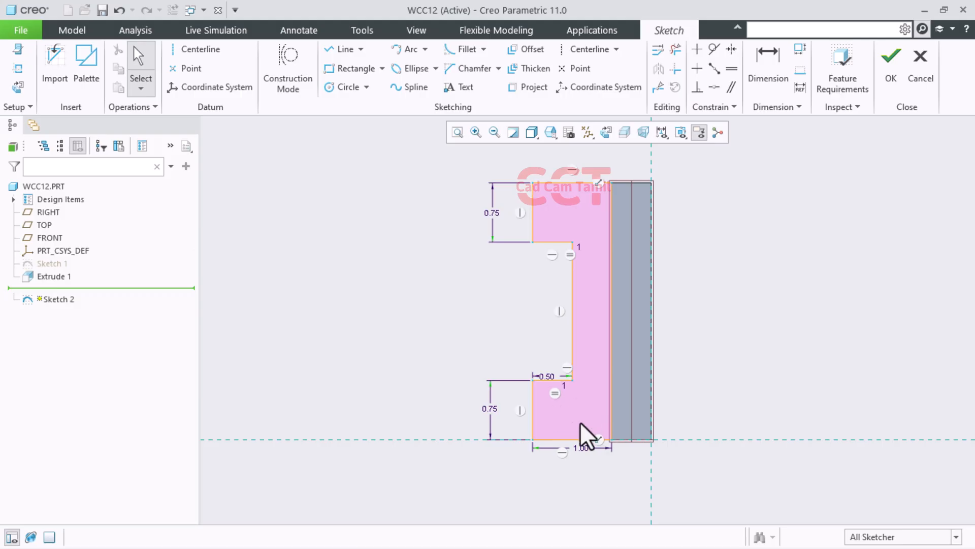
- Sketch a circle about 0.31 in diameter near the middle of the lower block
click(359, 90)
scroll(546, 412, down, 4)
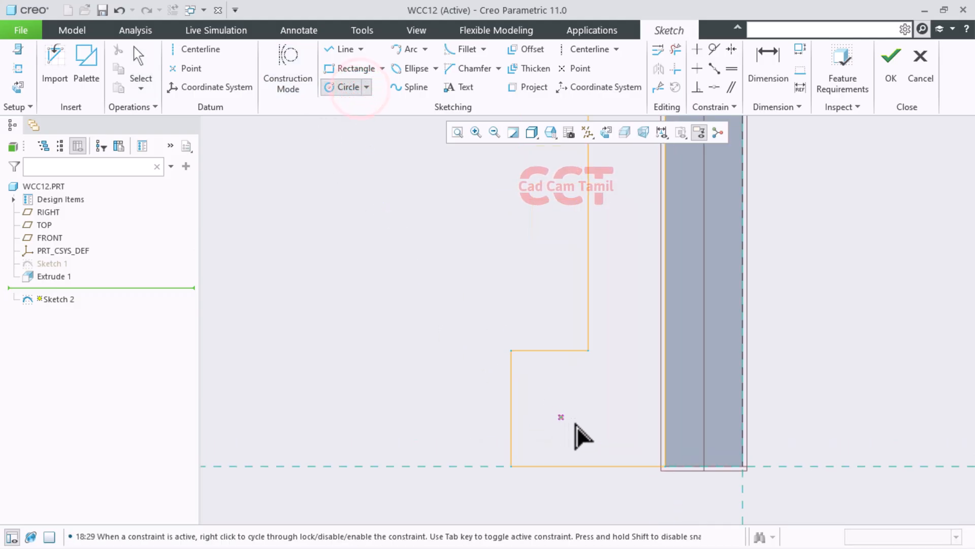
click(587, 407)
click(607, 394)
scroll(473, 320, up, 1)
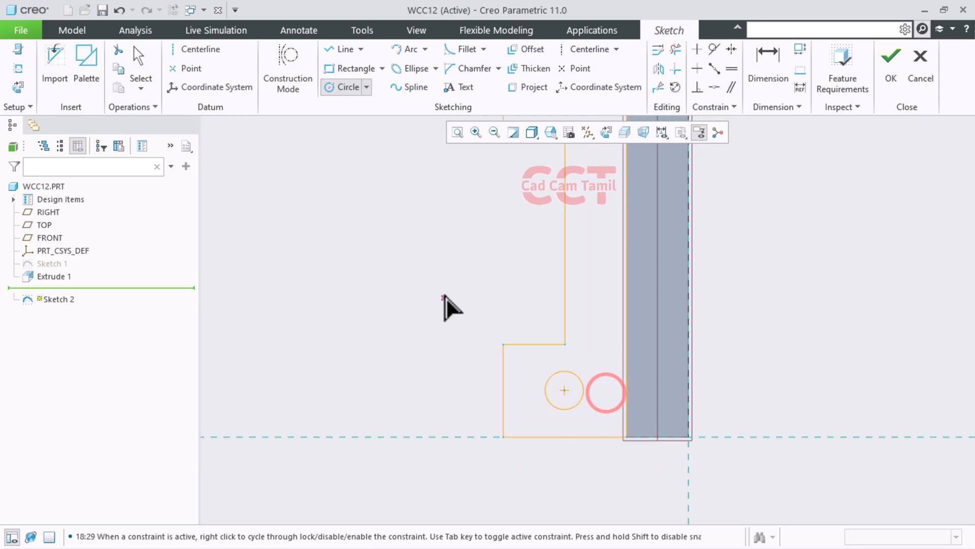
middle_click(443, 298)
scroll(525, 492, down, 4)
scroll(452, 432, up, 2)
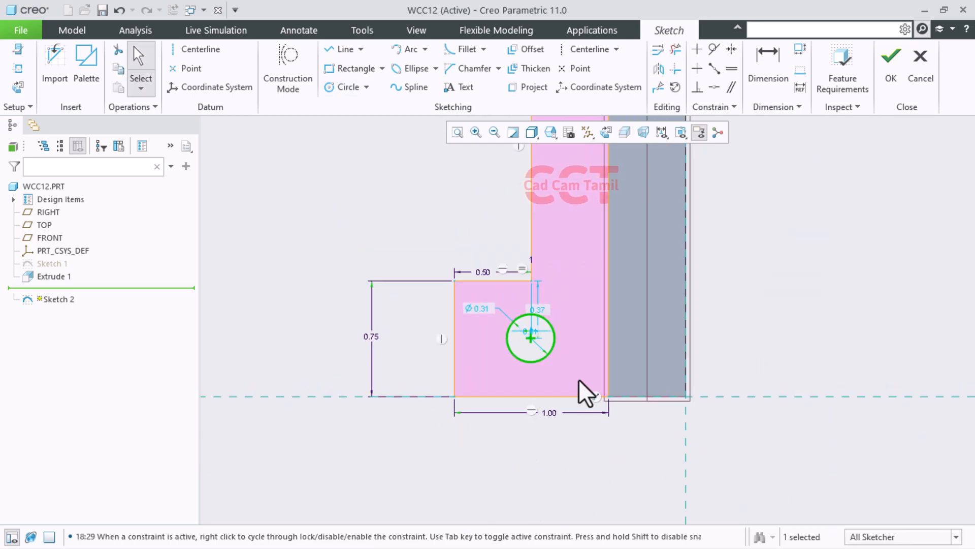
- Place the circle's centre 0.38 from the lower block's recess-side edge and 0.50 from the plate edge
double_click(540, 309)
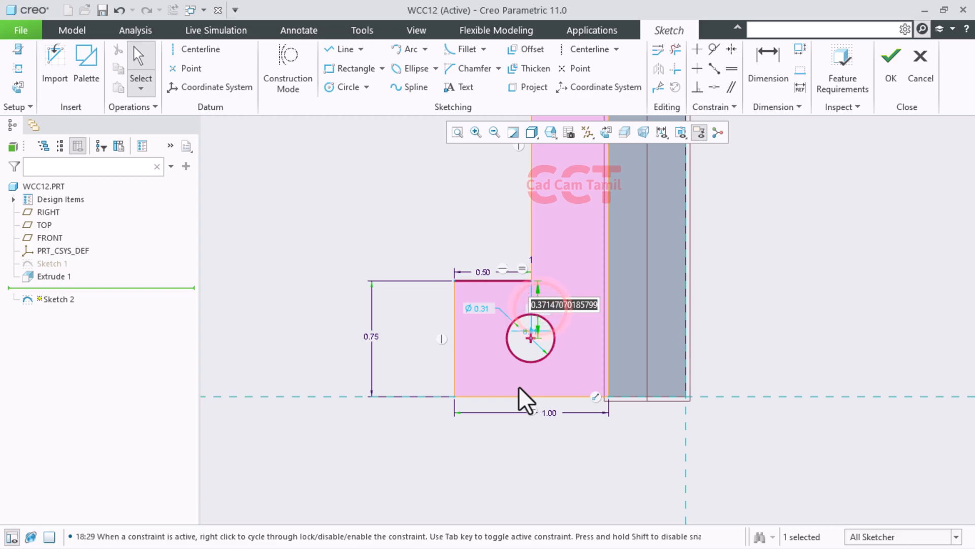
text(0.38)
key(Return)
click(771, 61)
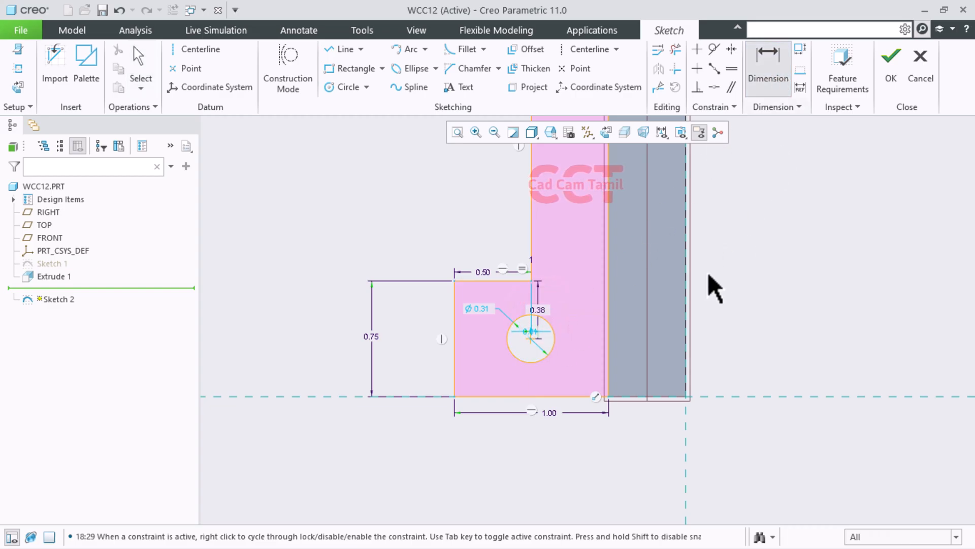
click(611, 340)
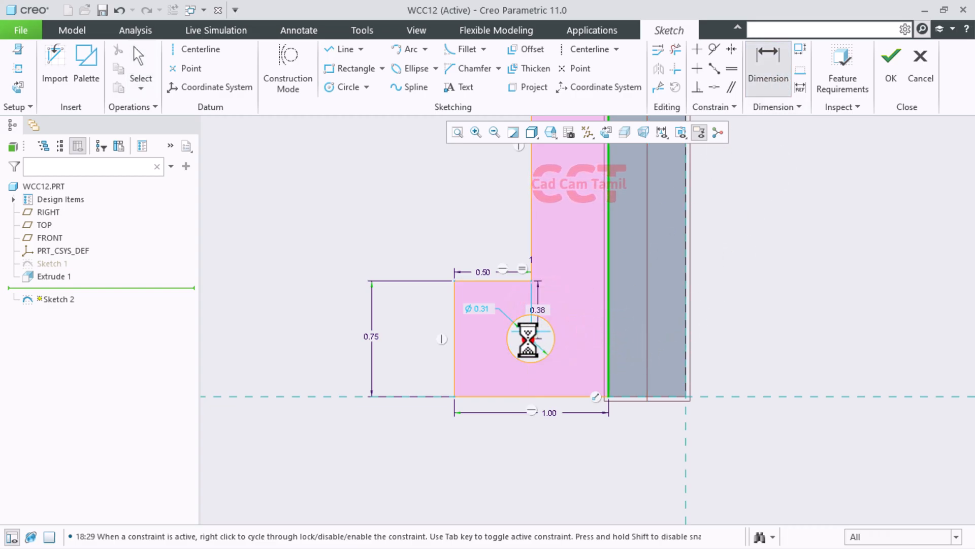
middle_click(571, 367)
text(.5)
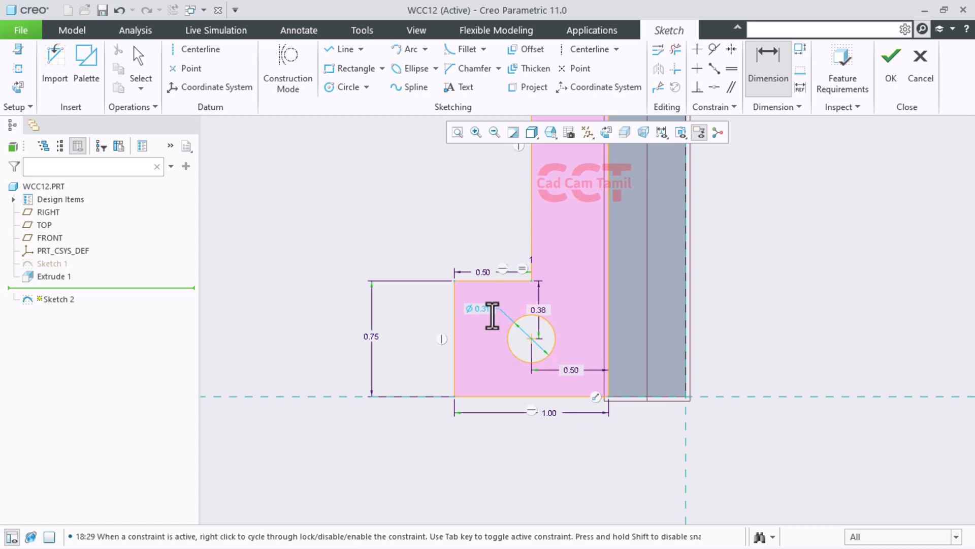
middle_click(388, 299)
- Set the circle's diameter to 0.25 and finish the sketch
double_click(486, 310)
text(.25)
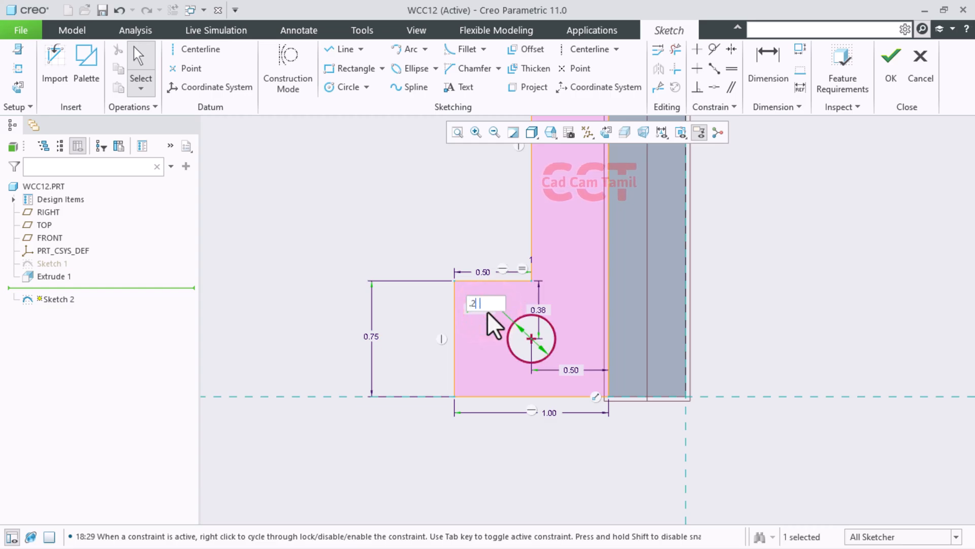
key(Return)
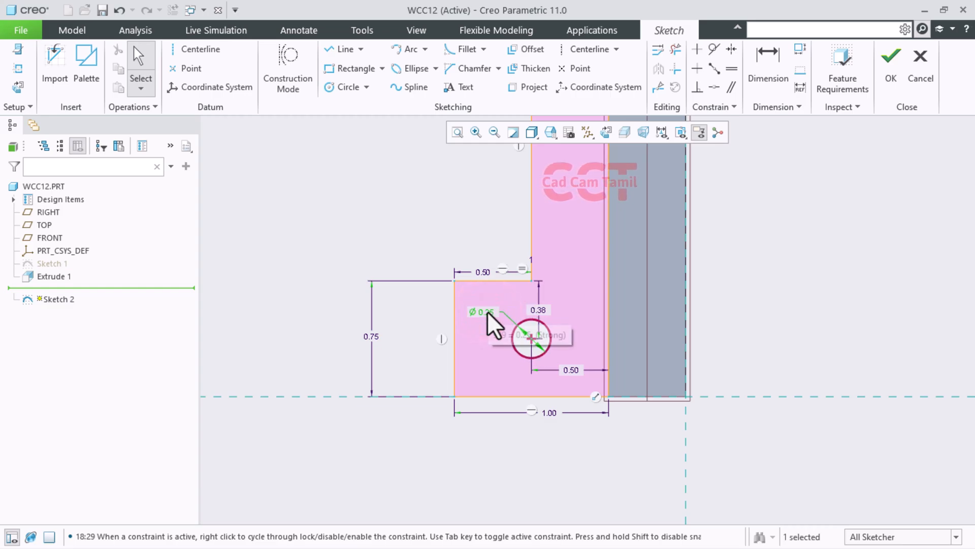
click(892, 75)
- Extrude the end wall sketch as a solid 0.50 deep, with the direction flipped inward over the plate
middle_drag(483, 367, 566, 320)
scroll(567, 320, up, 3)
scroll(451, 391, down, 3)
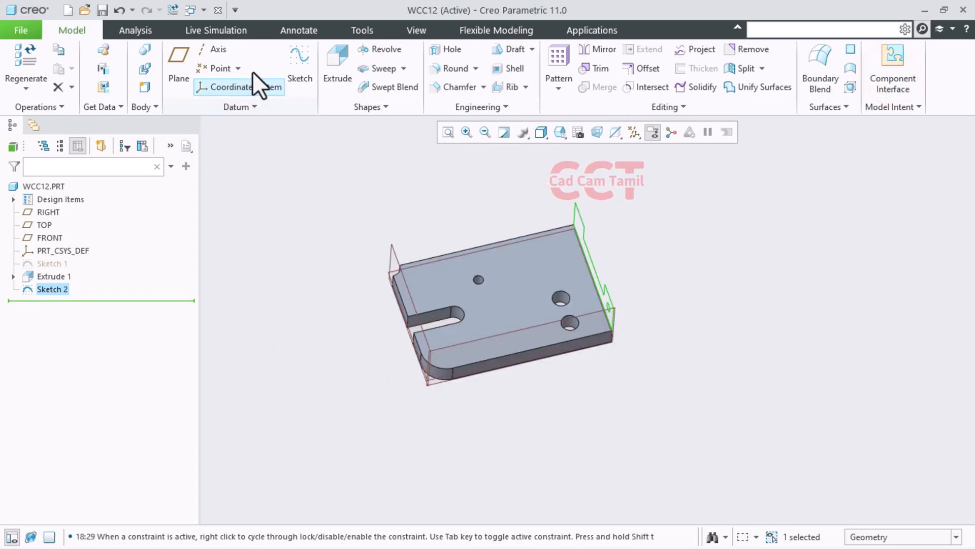
click(335, 72)
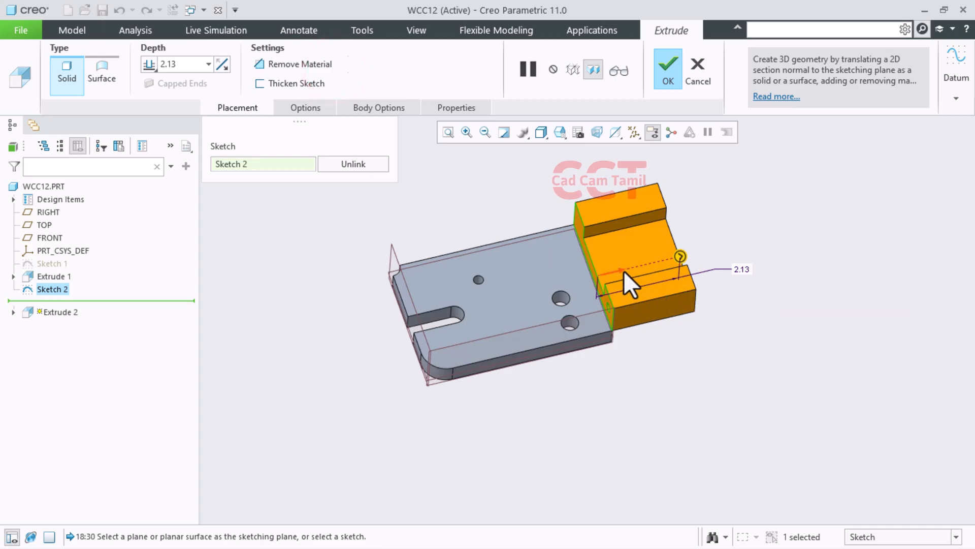
click(623, 270)
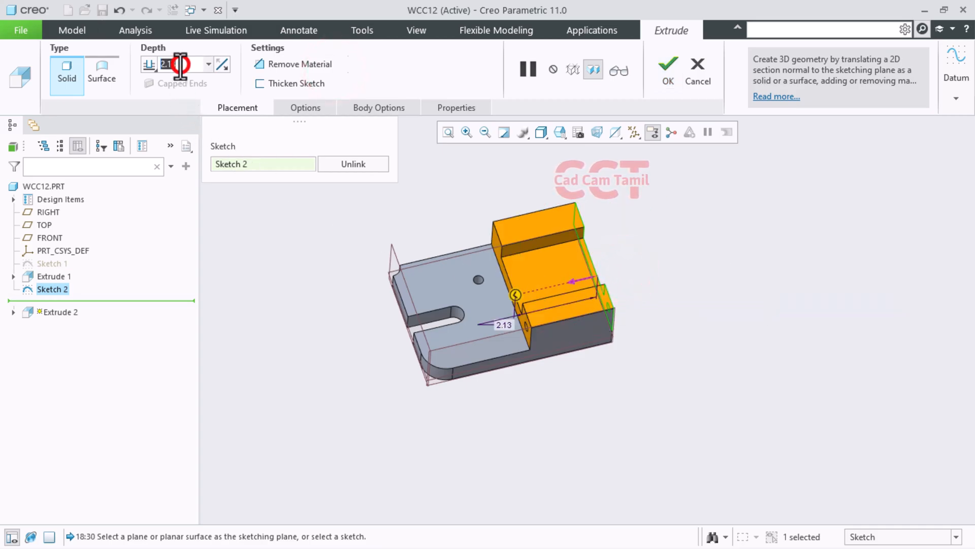
text(0.50)
key(Return)
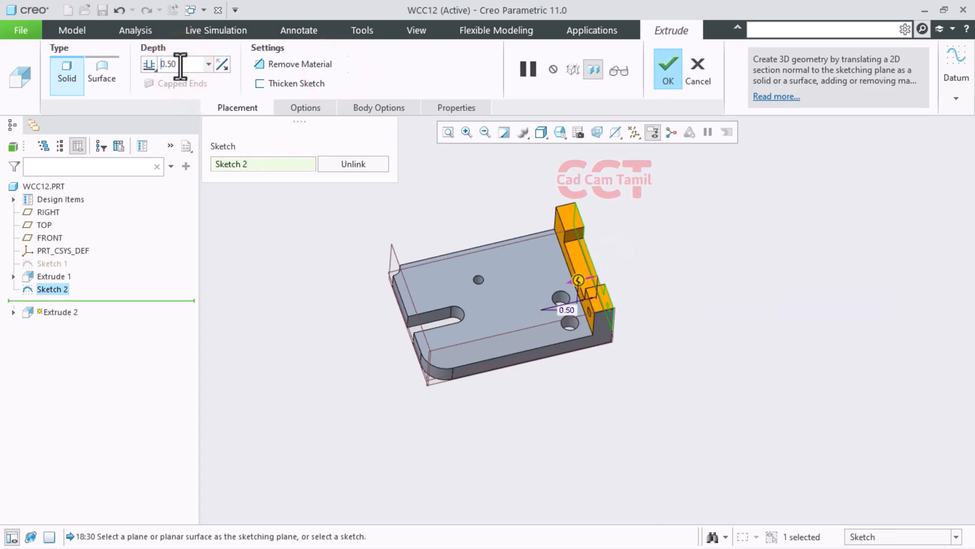
click(671, 69)
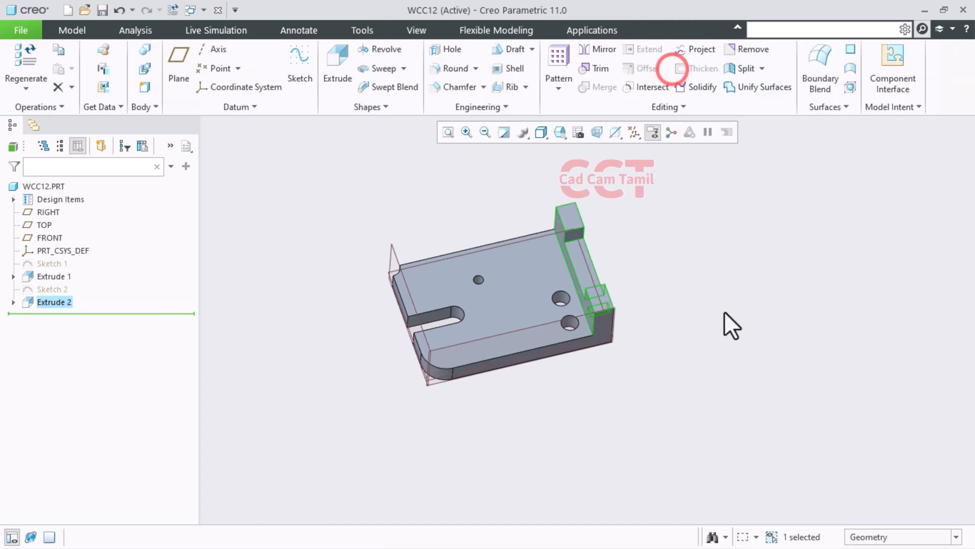
click(730, 311)
- Start a sketch on the L-shaped long side face of the part and orient it flat to the view
shift+middle_drag(523, 362, 632, 342)
scroll(377, 313, down, 6)
middle_drag(449, 276, 445, 312)
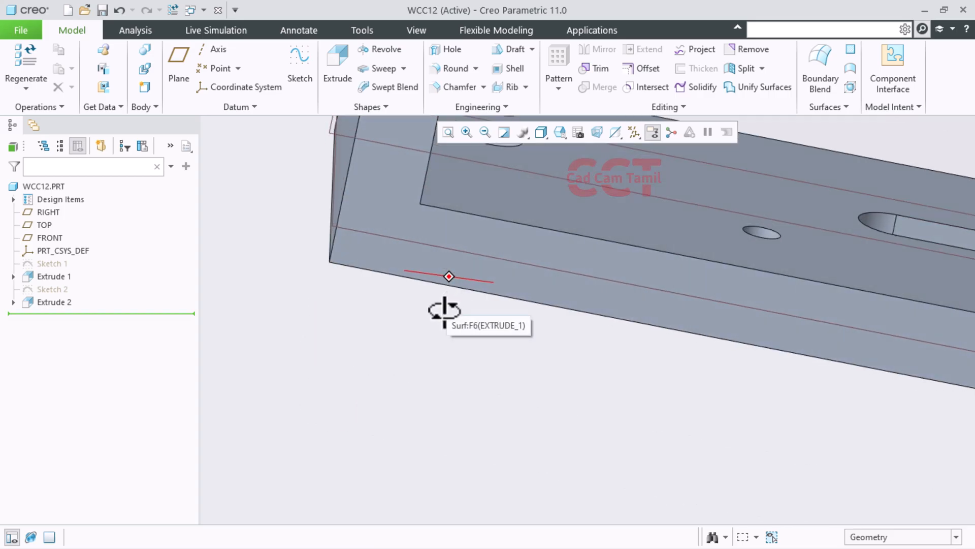
scroll(444, 312, up, 5)
click(376, 337)
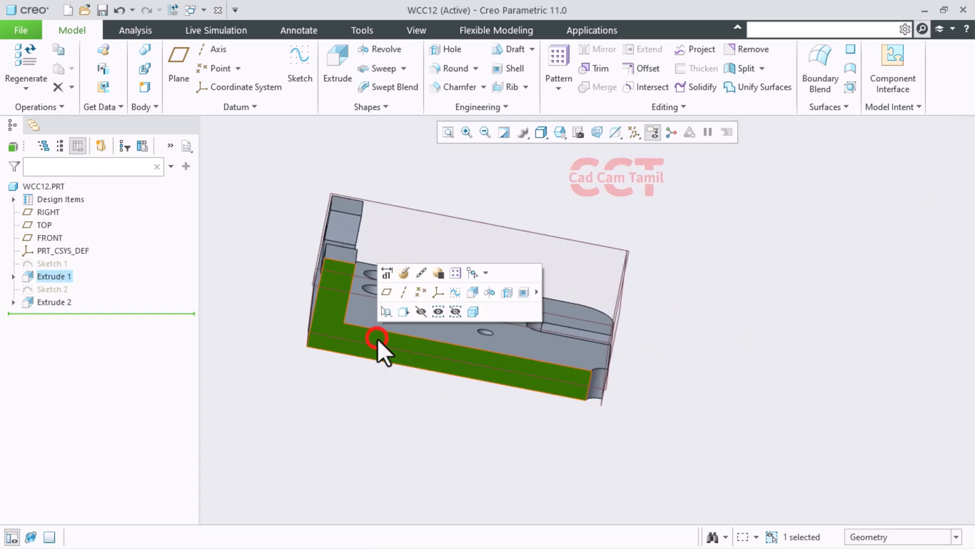
click(456, 310)
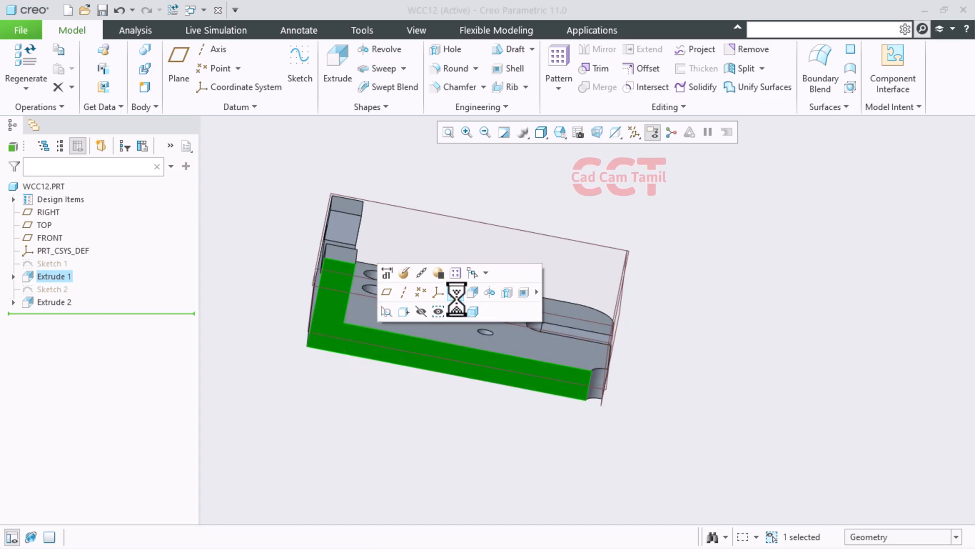
click(607, 135)
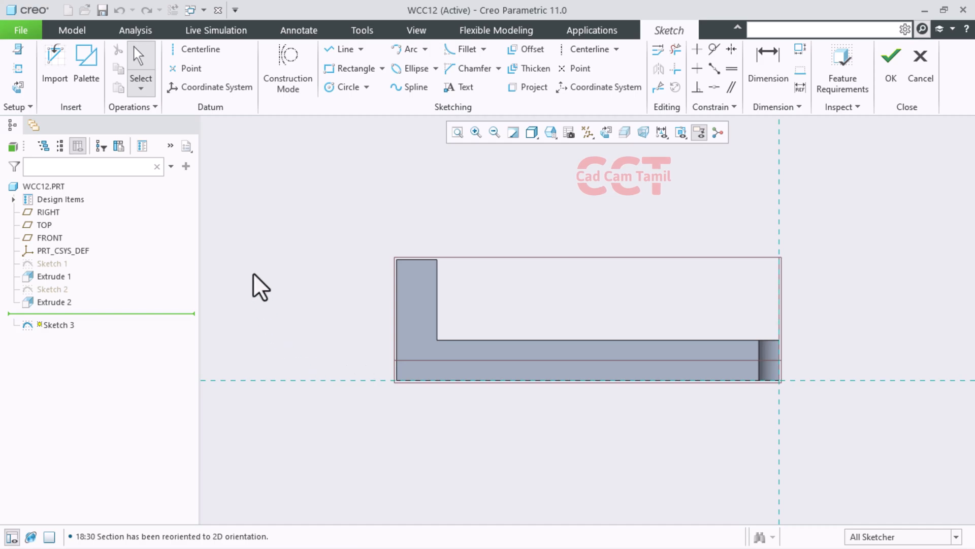
- Sketch a closed four-sided profile between end wall and plate surface, with a top edge about 1.64 long and a sloped outer edge
click(335, 49)
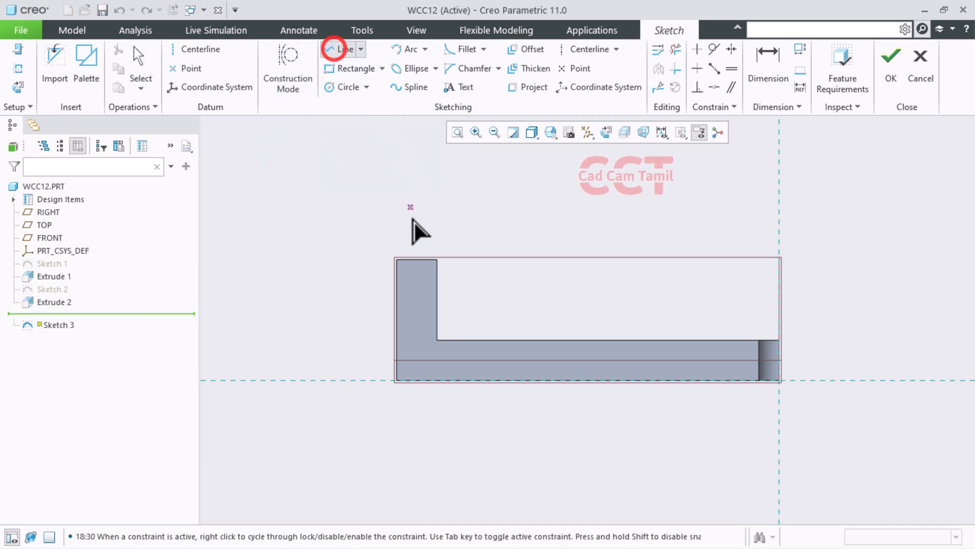
click(437, 258)
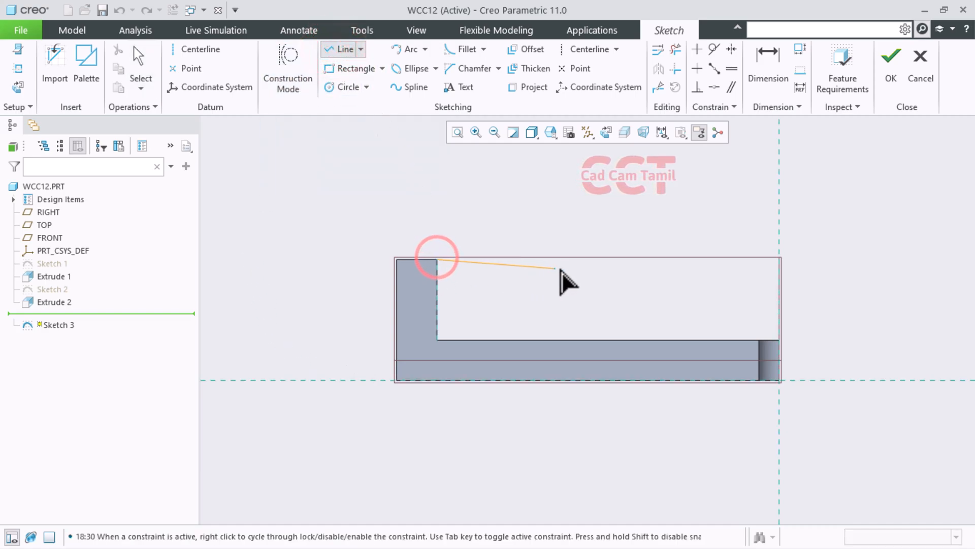
click(568, 260)
click(726, 339)
click(438, 341)
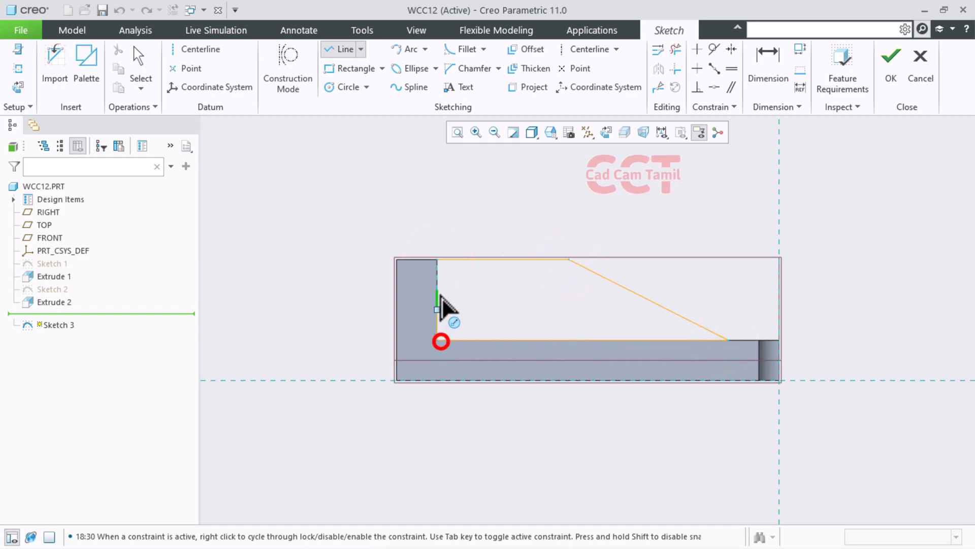
click(438, 261)
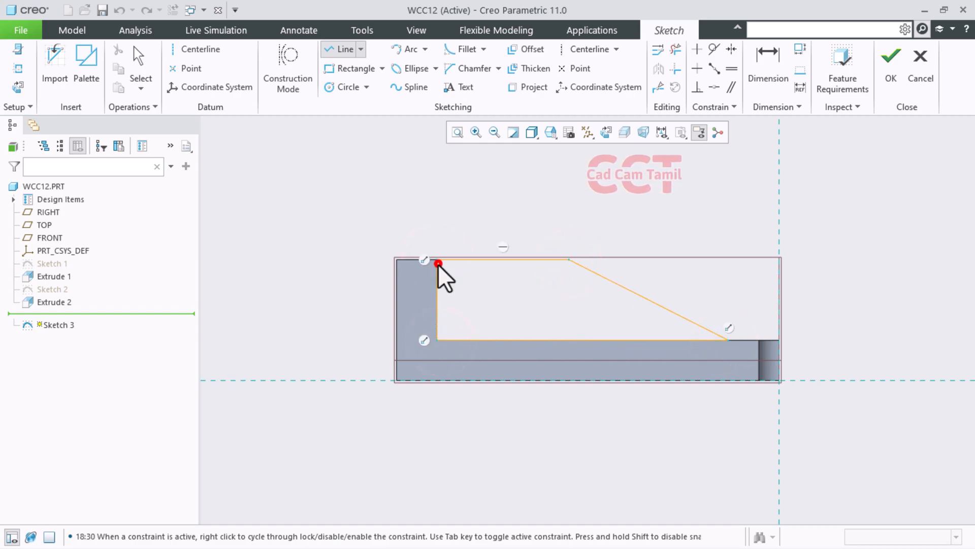
middle_click(342, 235)
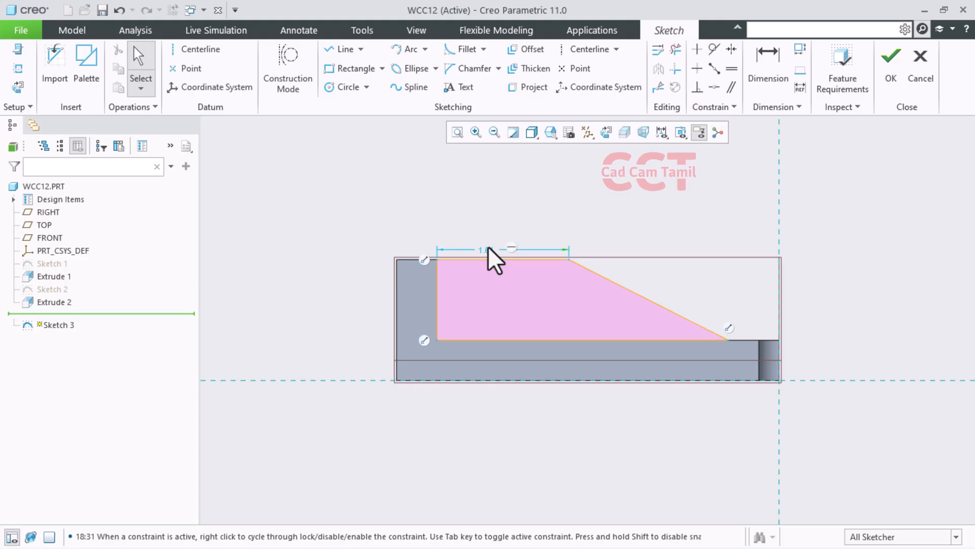
- Set the length of the side profile's top edge to 2.00
double_click(488, 250)
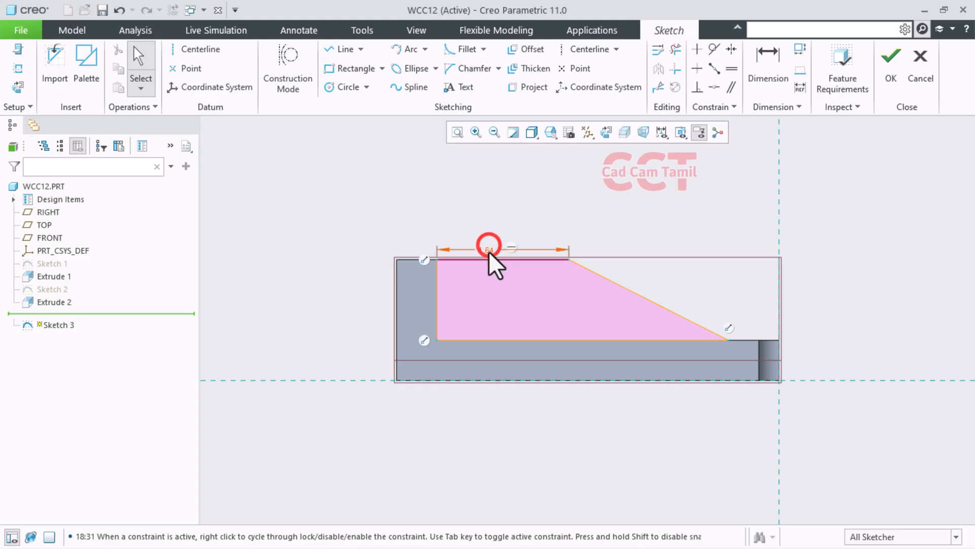
text(2)
key(Return)
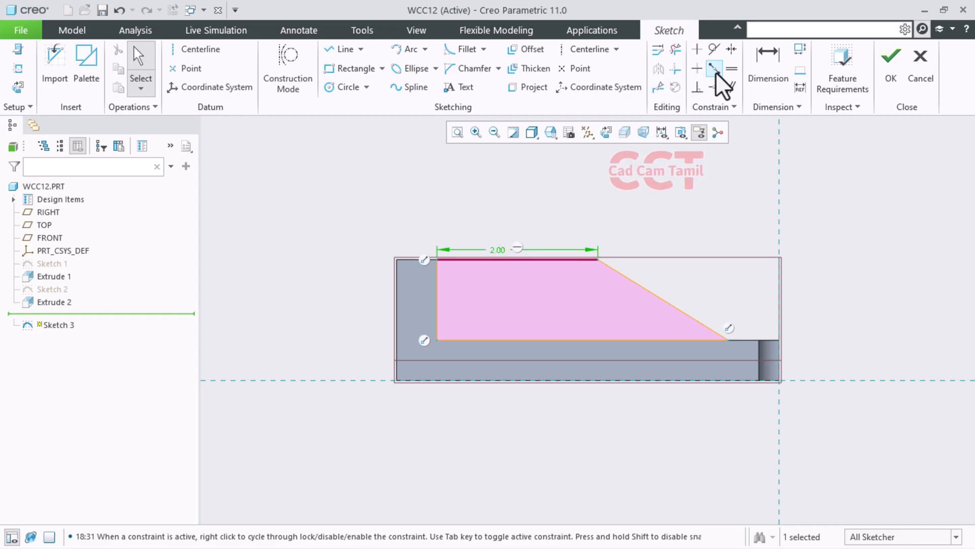
- Dimension the angle between the profile's top and sloped edges as 30°, deleting the conflicting Coincide constraint at the slope's lower end
scroll(680, 287, up, 2)
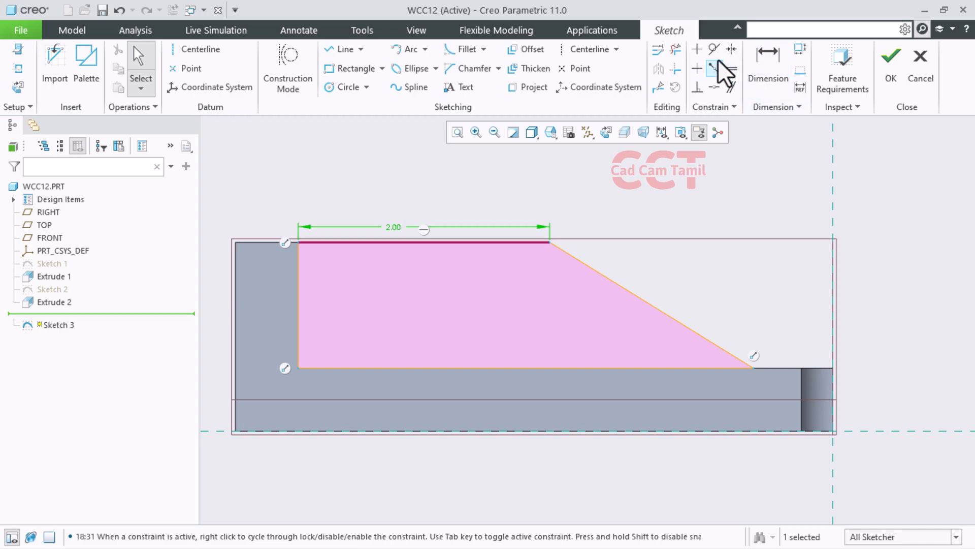
click(765, 70)
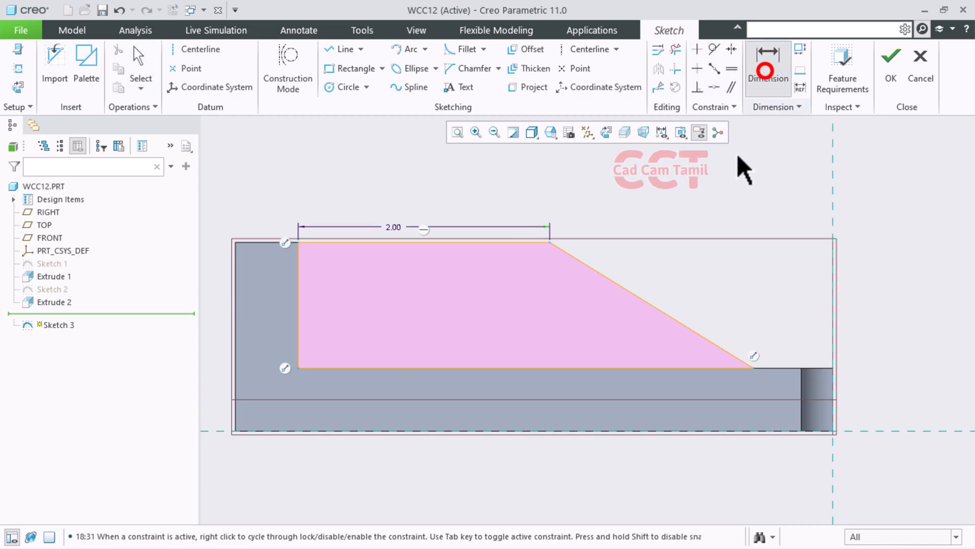
click(614, 279)
click(512, 241)
click(600, 272)
middle_click(616, 251)
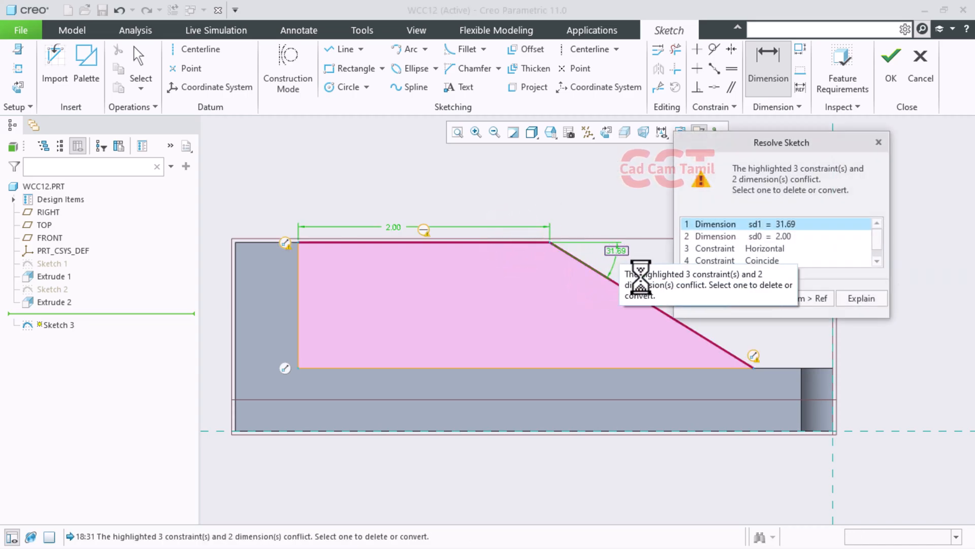
click(760, 247)
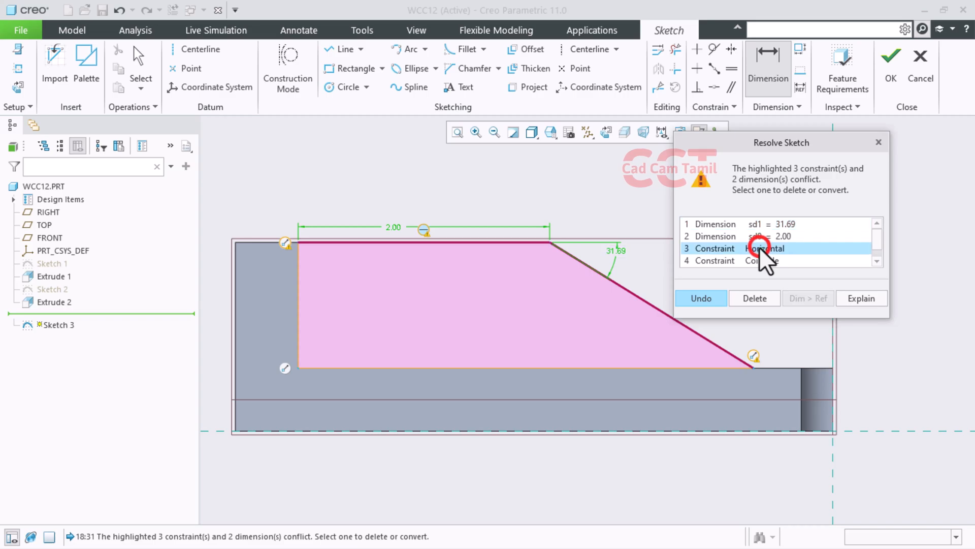
click(761, 259)
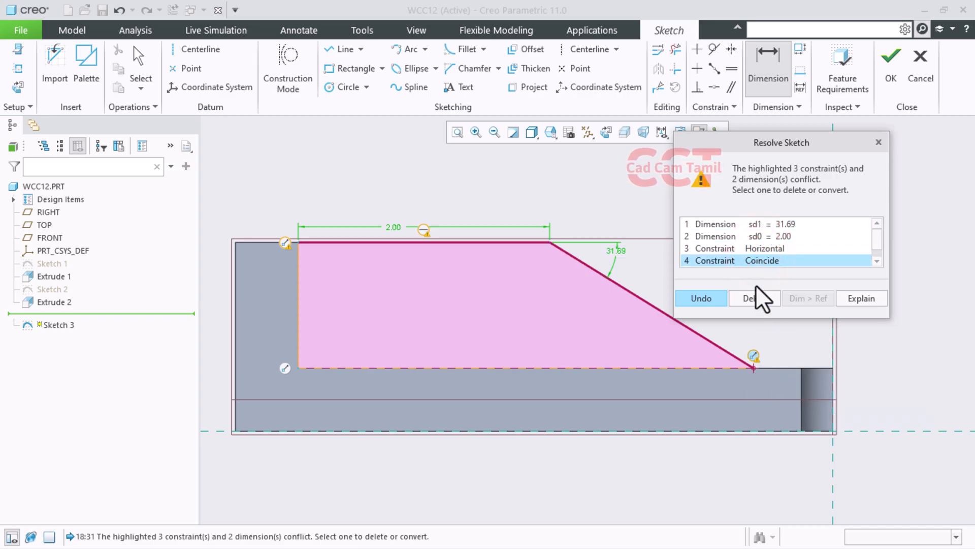
click(754, 299)
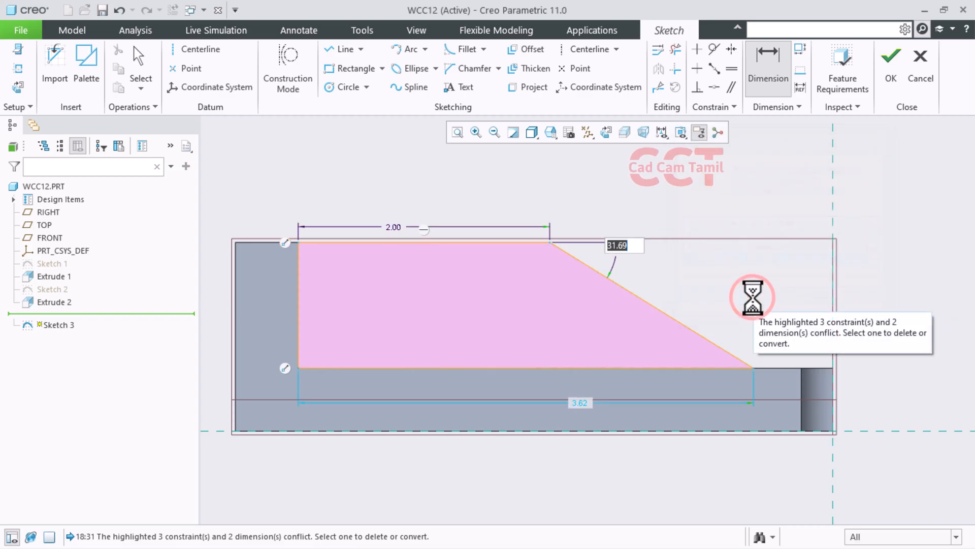
text(30)
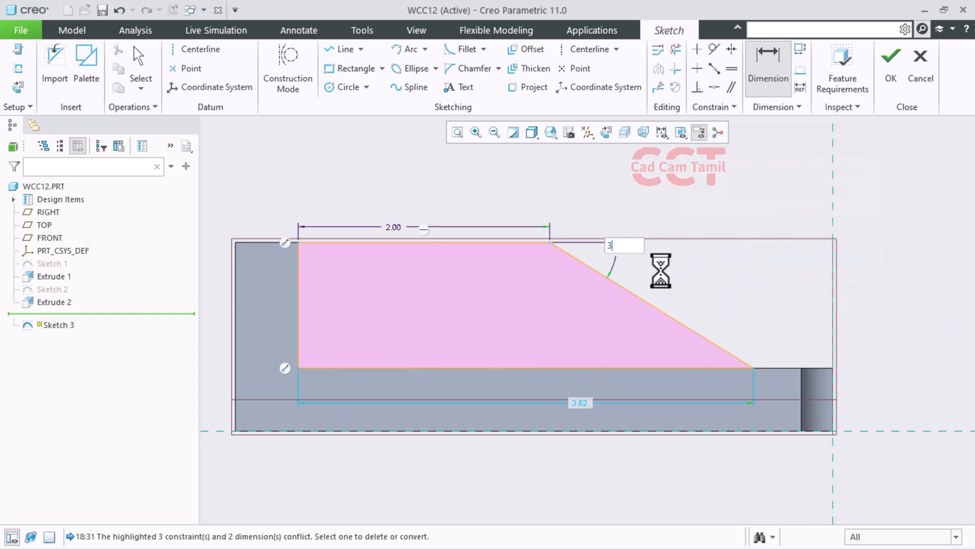
key(Return)
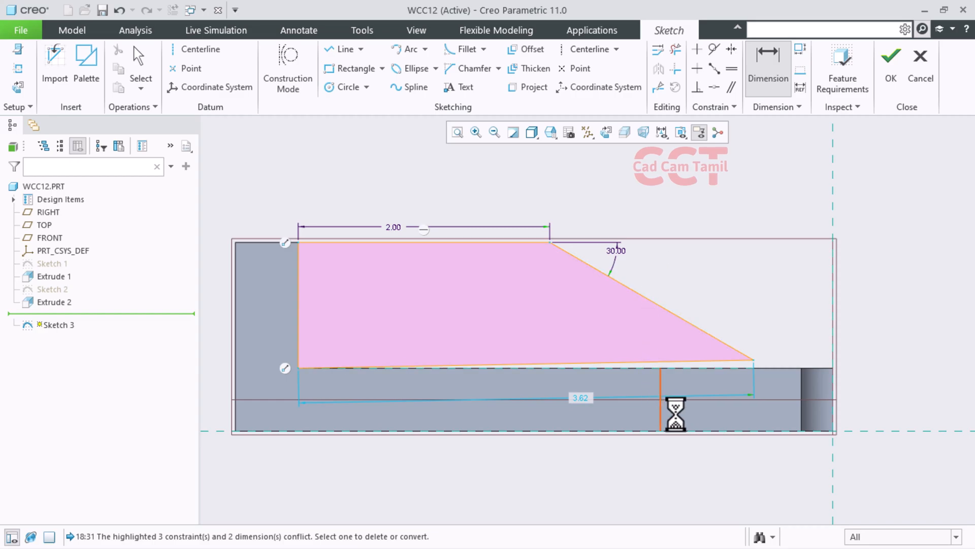
- Constrain the profile's bottom line to be horizontal and finish the sketch
scroll(670, 355, up, 2)
scroll(648, 359, down, 2)
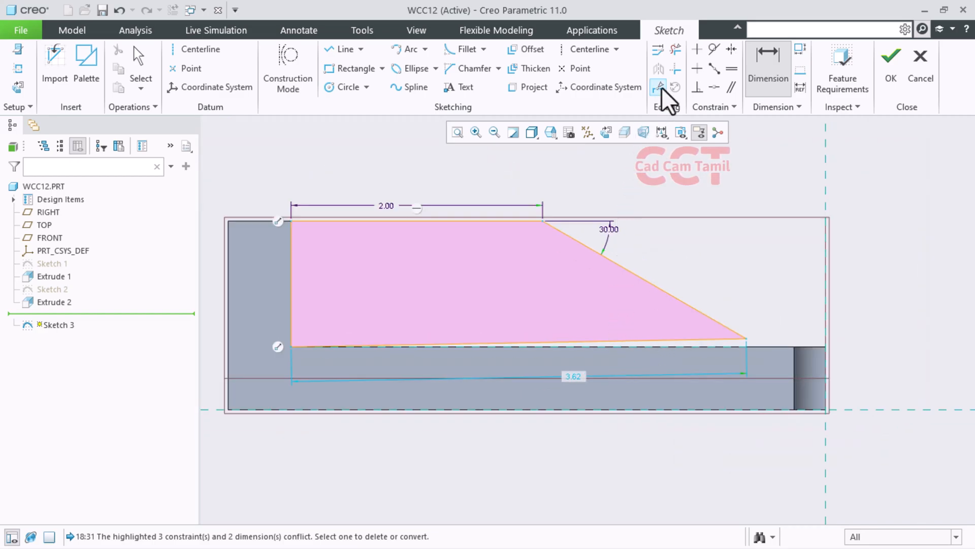
click(695, 68)
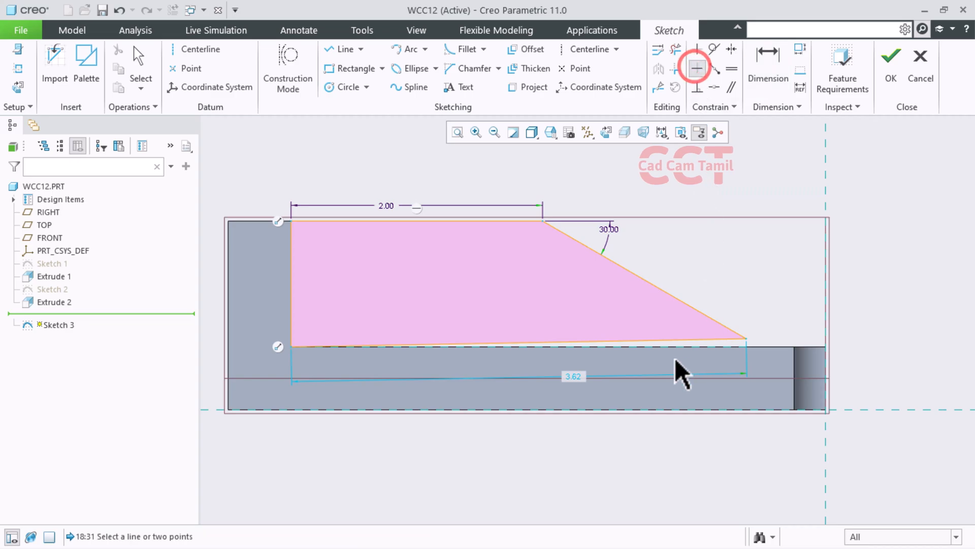
click(640, 344)
middle_drag(782, 285, 784, 270)
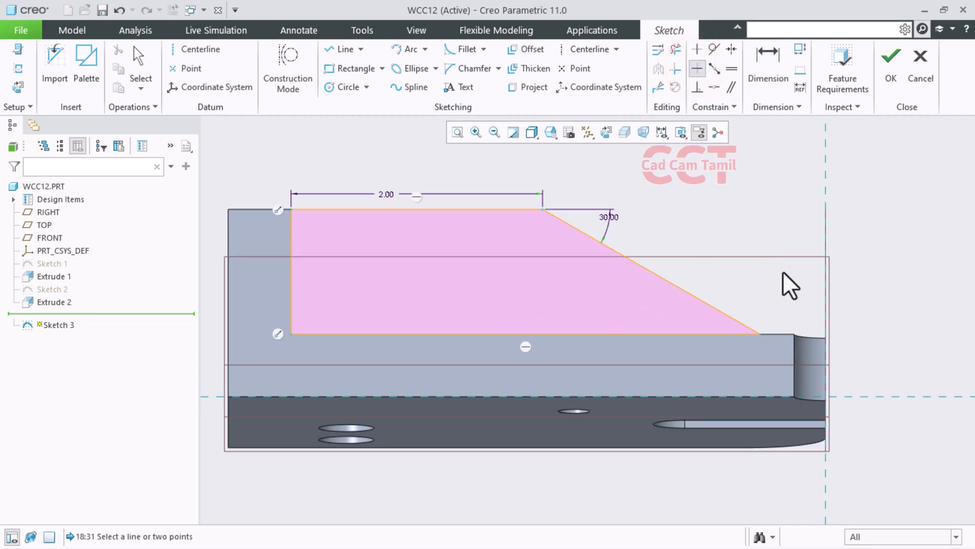
middle_click(782, 269)
scroll(731, 238, up, 3)
click(893, 86)
- Extrude the side profile as a solid 0.50 deep, directed inward over the plate
mouse_move(459, 222)
middle_down()
mouse_move(528, 255)
mouse_move(610, 323)
mouse_move(496, 279)
mouse_move(620, 285)
mouse_move(570, 300)
mouse_move(289, 196)
middle_up()
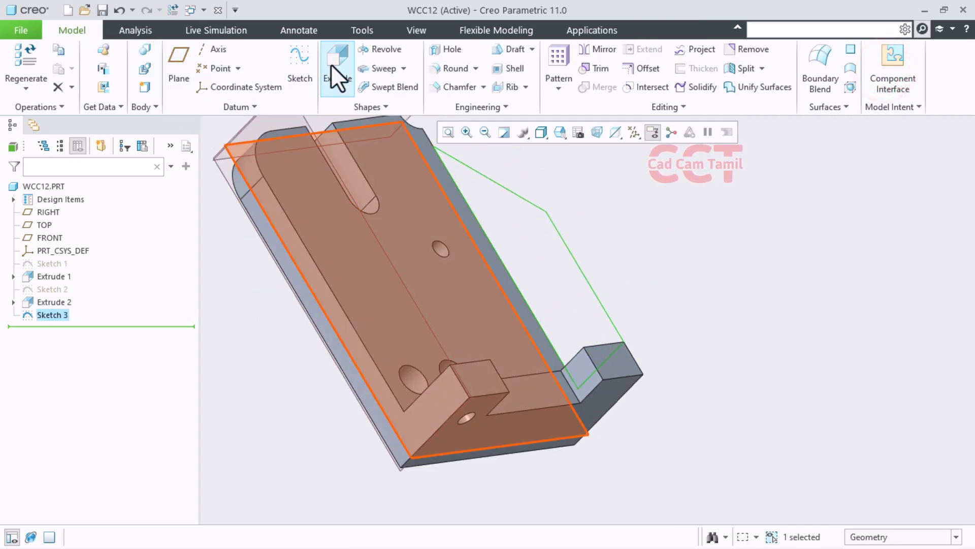
click(335, 65)
click(551, 272)
double_click(192, 66)
key(BackSpace)
text(.5)
key(Return)
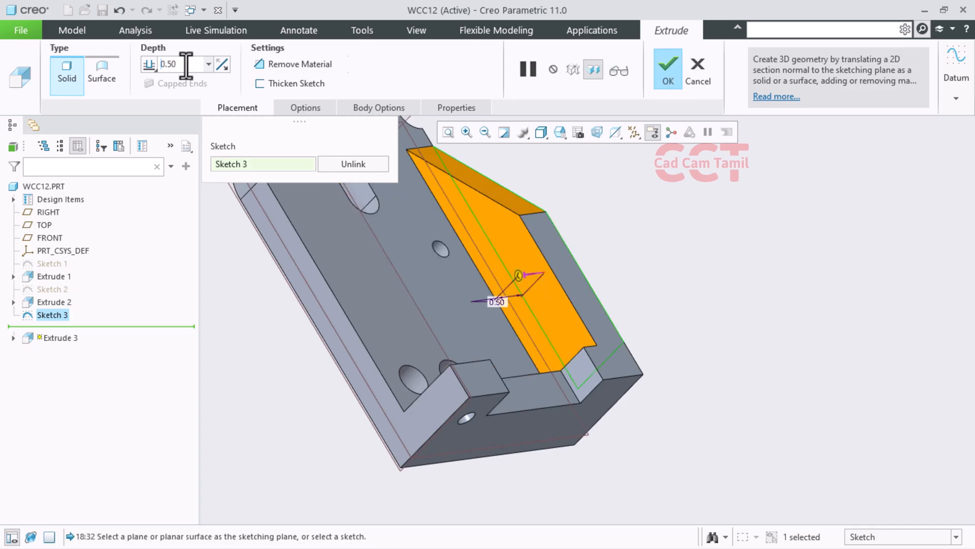
click(660, 84)
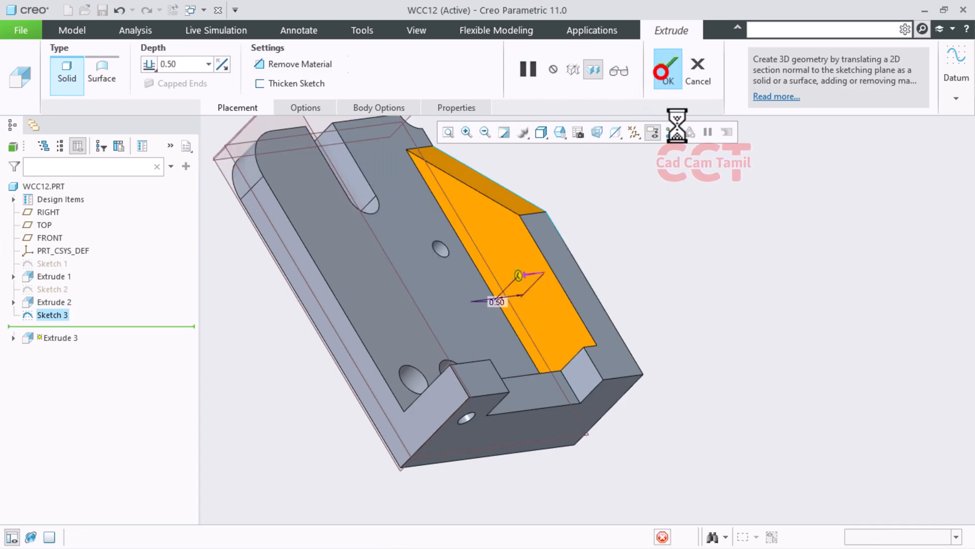
- Turn off the display of datum planes
middle_drag(767, 294, 598, 420)
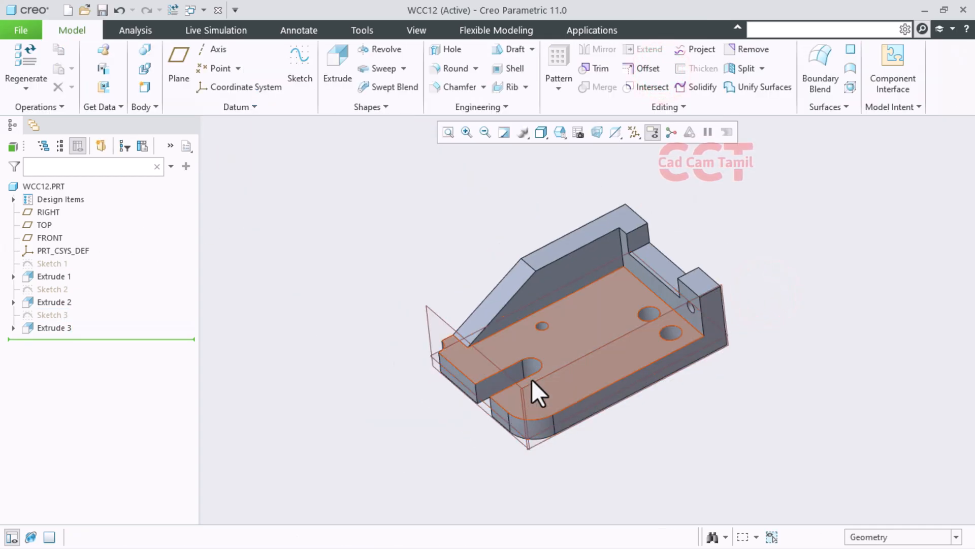
click(633, 134)
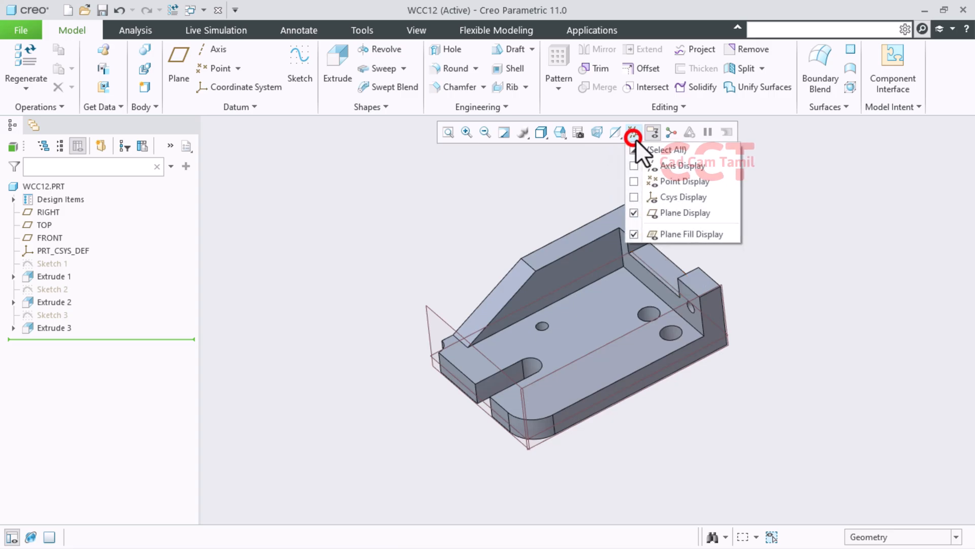
click(634, 212)
click(780, 245)
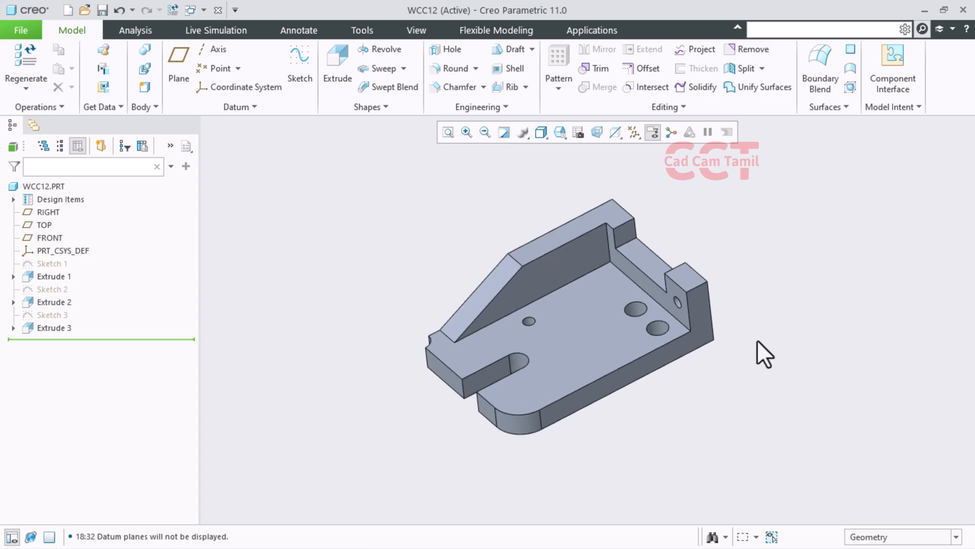
- Start a sketch on the base plate's upper face with the RIGHT plane as Right reference, and orient it flat to the view
click(609, 339)
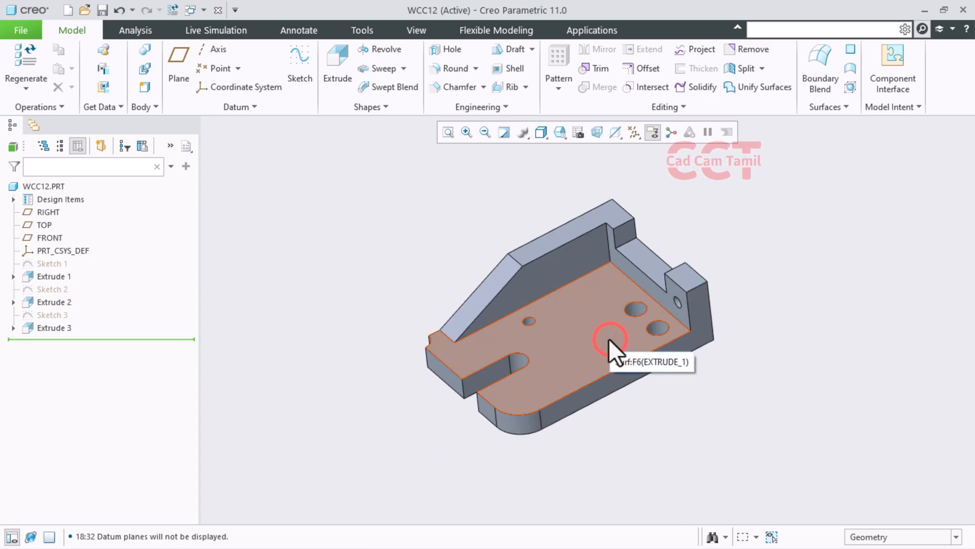
click(302, 59)
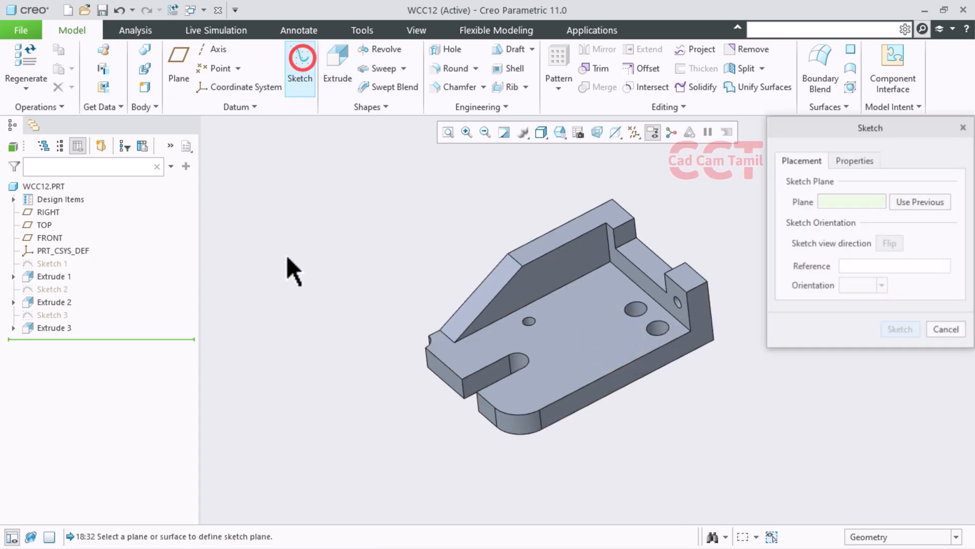
click(590, 323)
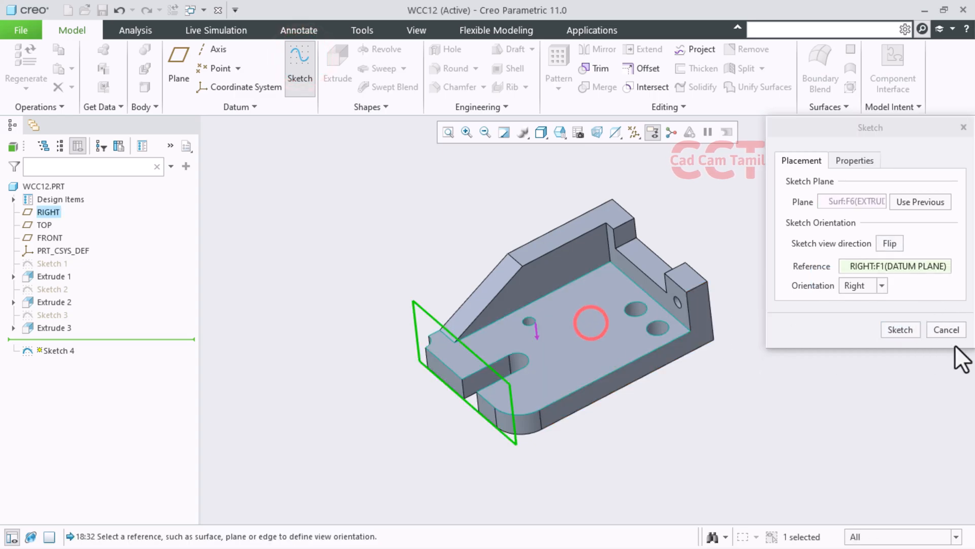
click(905, 330)
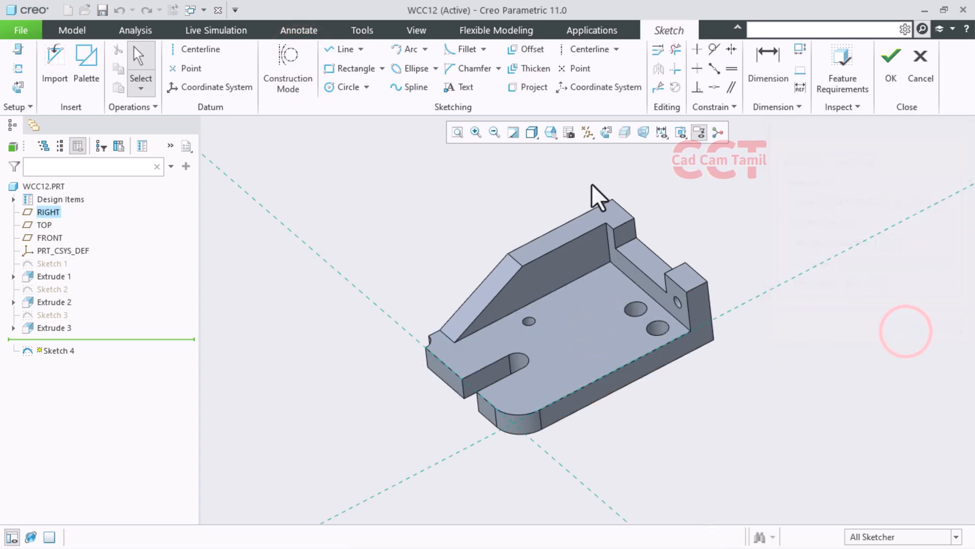
click(608, 131)
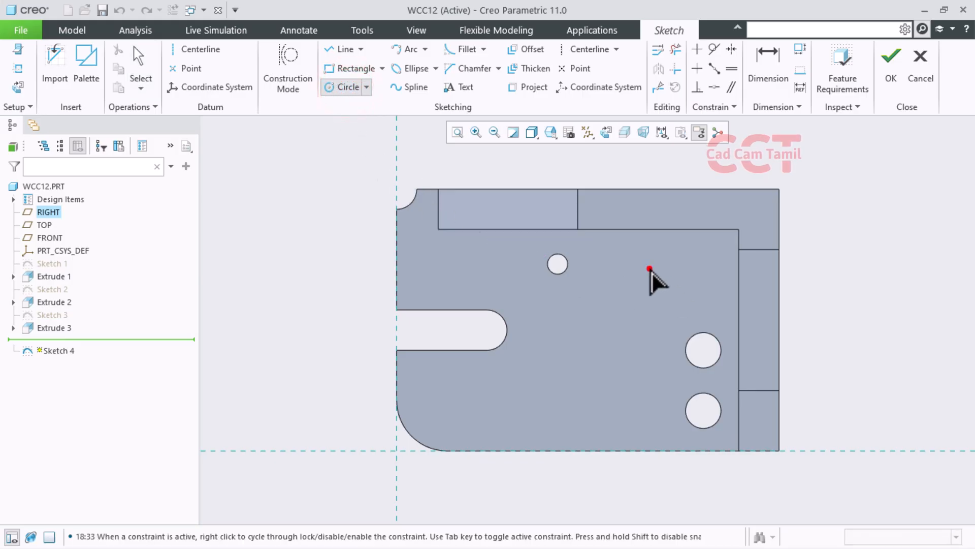
- Sketch a circle about 0.52 in diameter on the plate, between the small hole and the end wall
click(663, 283)
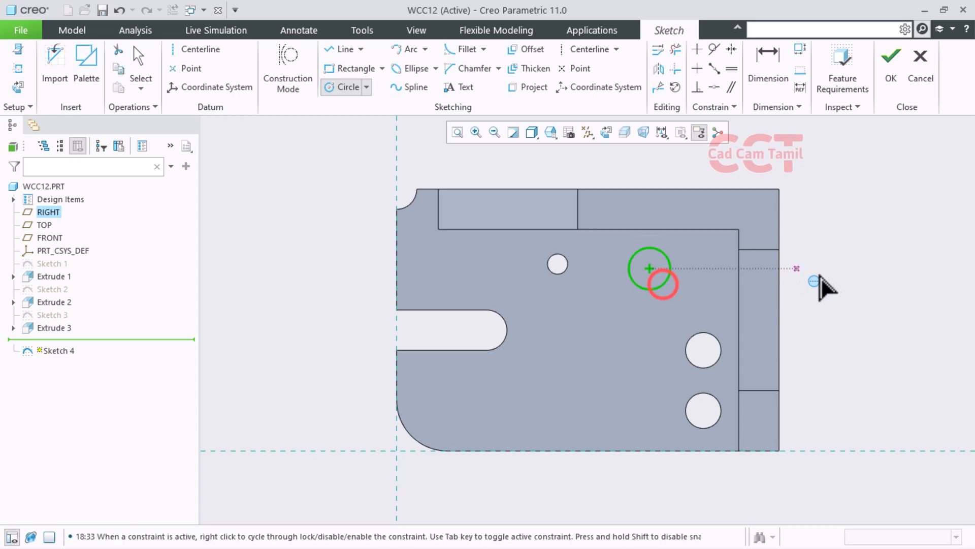
scroll(818, 283, up, 3)
middle_click(801, 282)
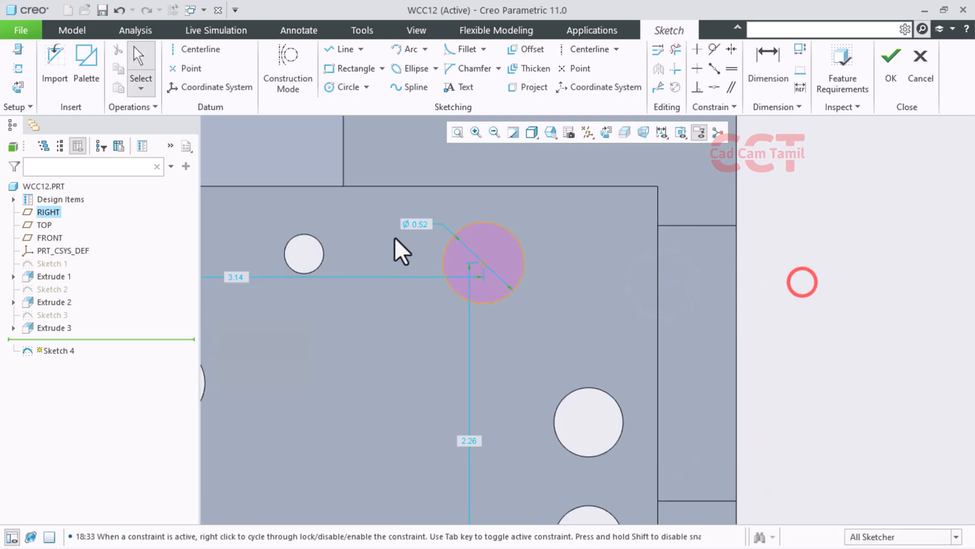
- Set the circle's diameter to 1.00
double_click(415, 223)
text(1)
key(Return)
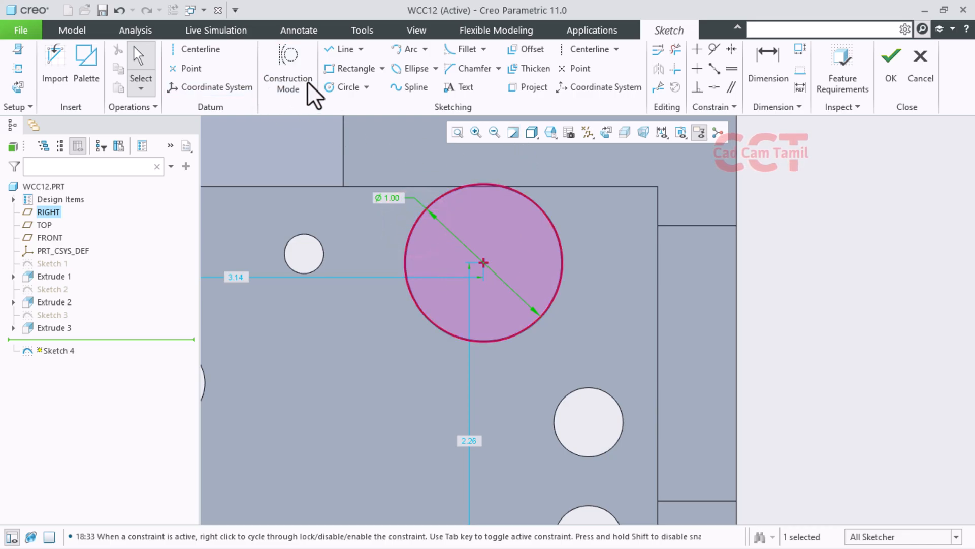
- Dimension the circle's centre 0.56 from the inner edge of the side wall
click(767, 77)
click(575, 186)
click(482, 263)
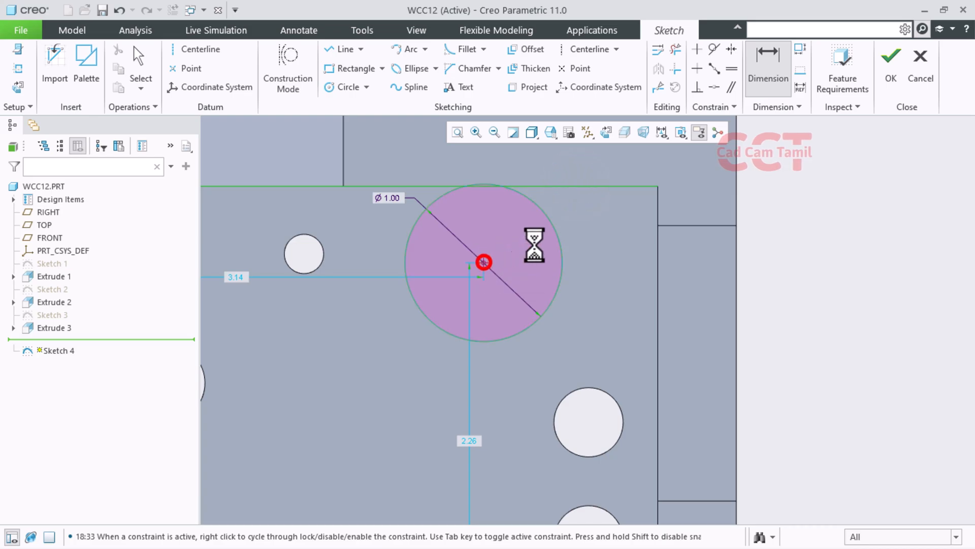
middle_click(576, 224)
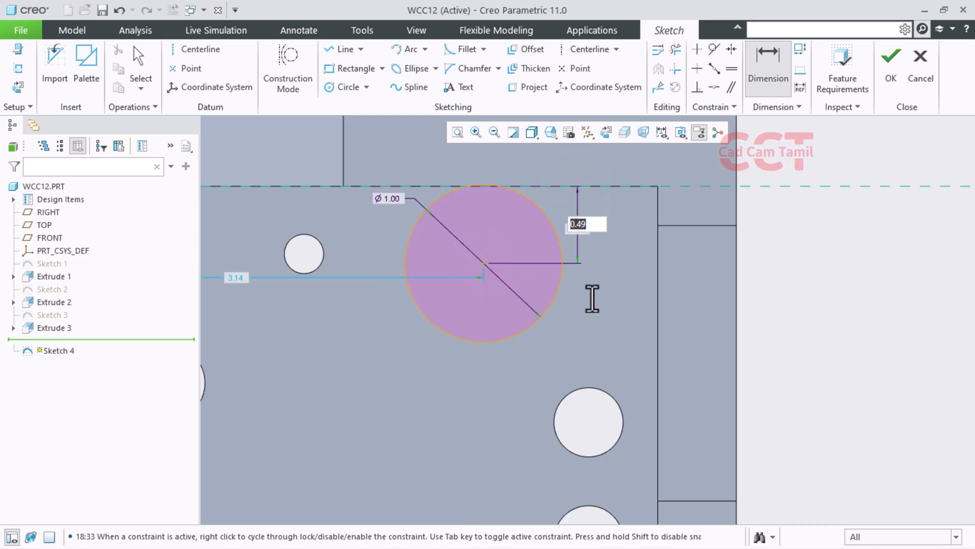
text(0.56)
key(Return)
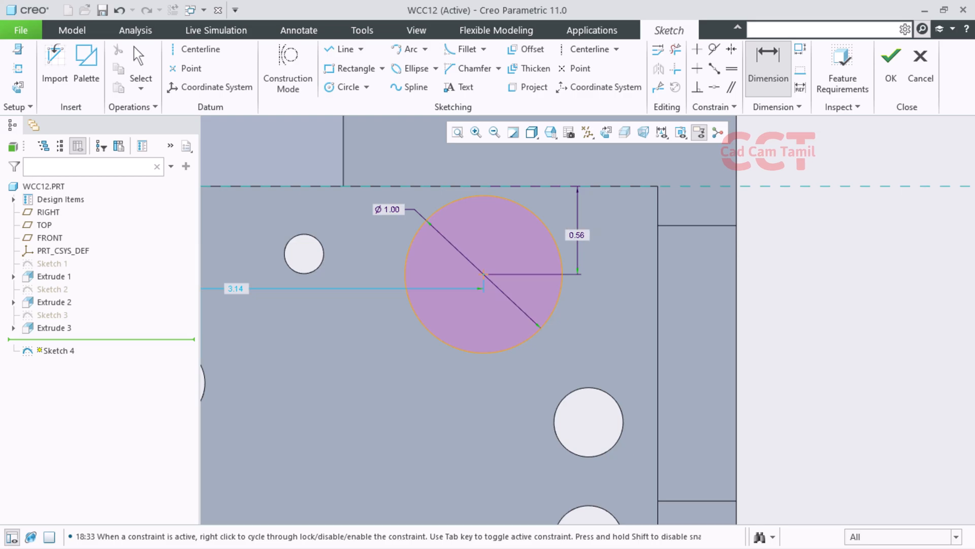
- Draw vertical lines from both sides of the circle to the side wall's inner edge and join them with a line along that edge
click(343, 50)
click(405, 275)
click(406, 188)
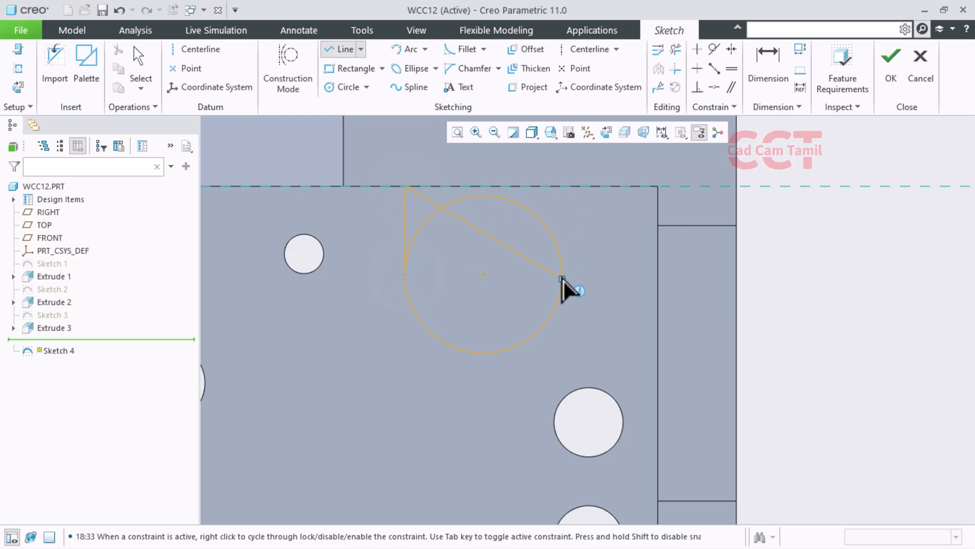
middle_click(568, 204)
click(562, 275)
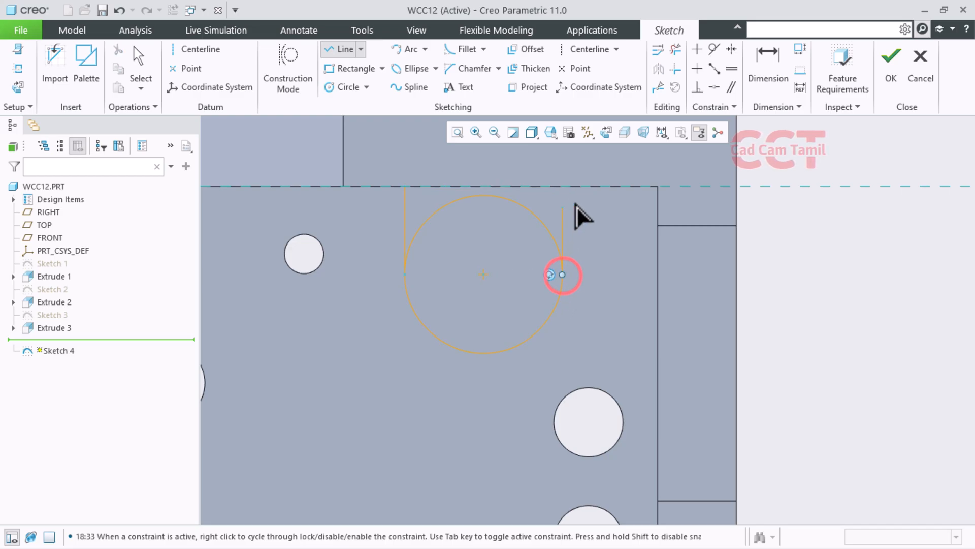
click(562, 187)
click(404, 187)
middle_click(368, 255)
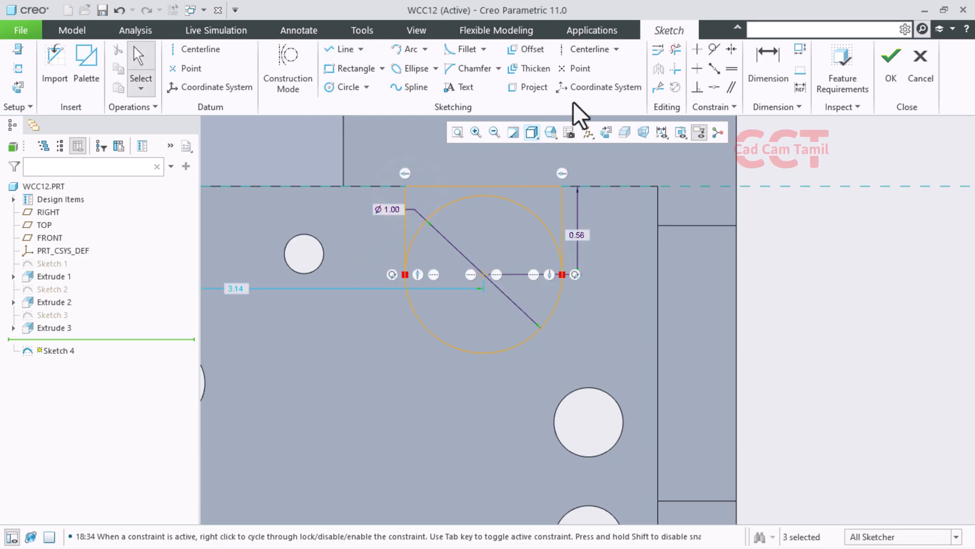
- Trim away the half of the circle nearest the side wall, leaving a closed U-shaped profile
click(675, 51)
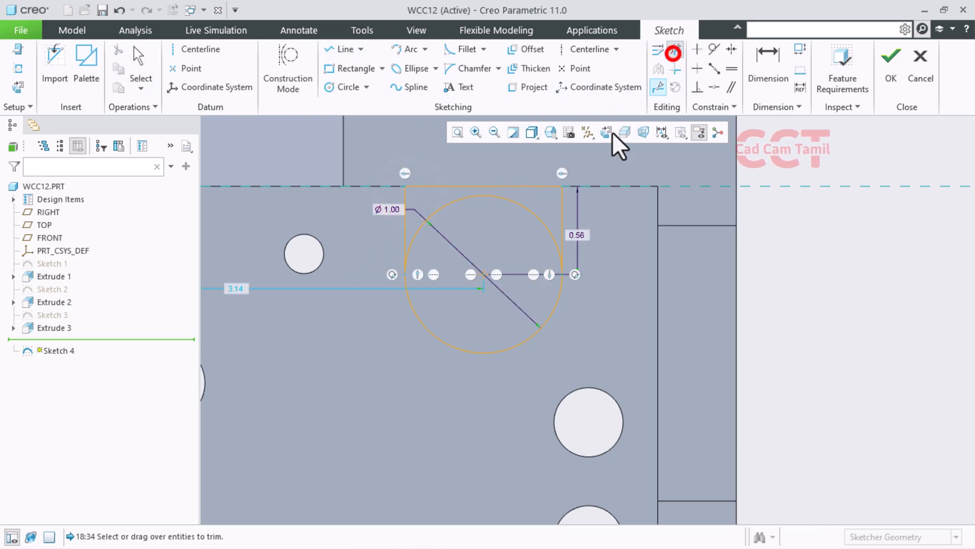
click(535, 216)
drag(445, 248, 452, 291)
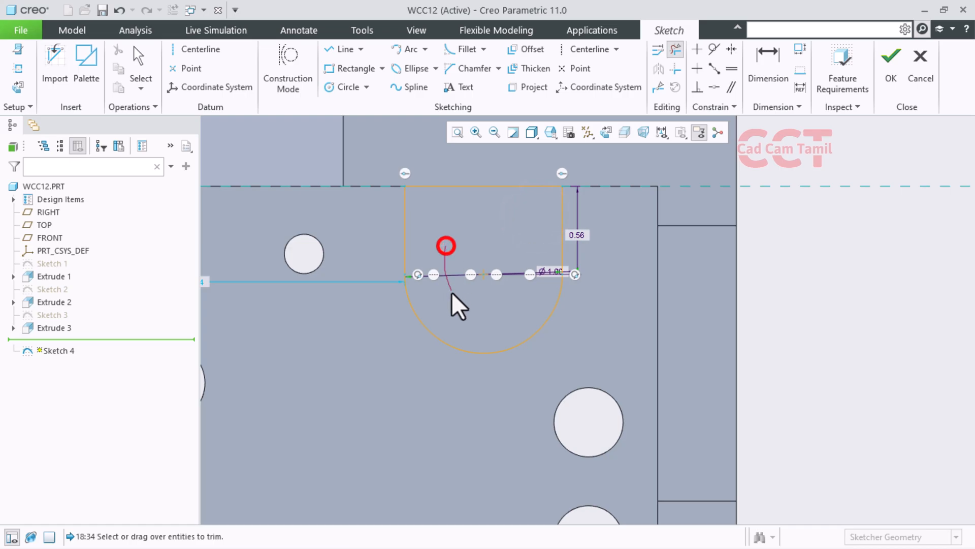
drag(510, 234, 526, 295)
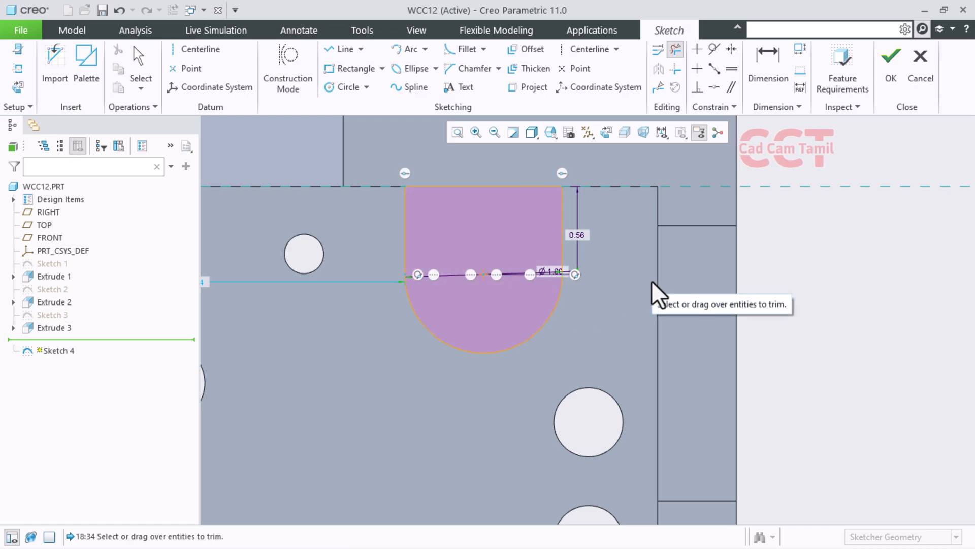
middle_click(651, 279)
- Dimension the arc's centre 0.94 from the inner edge of the end wall and finish the sketch
scroll(662, 295, down, 3)
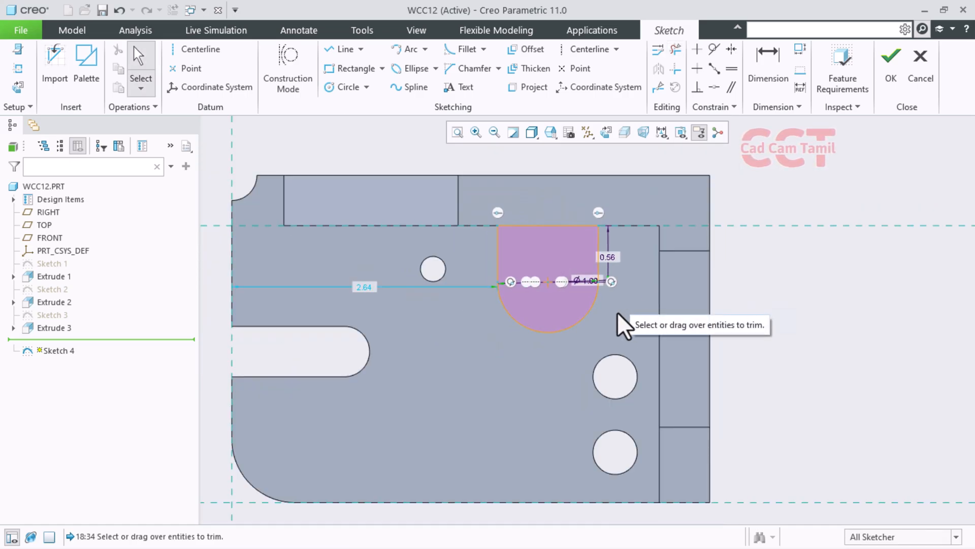
scroll(584, 287, up, 1)
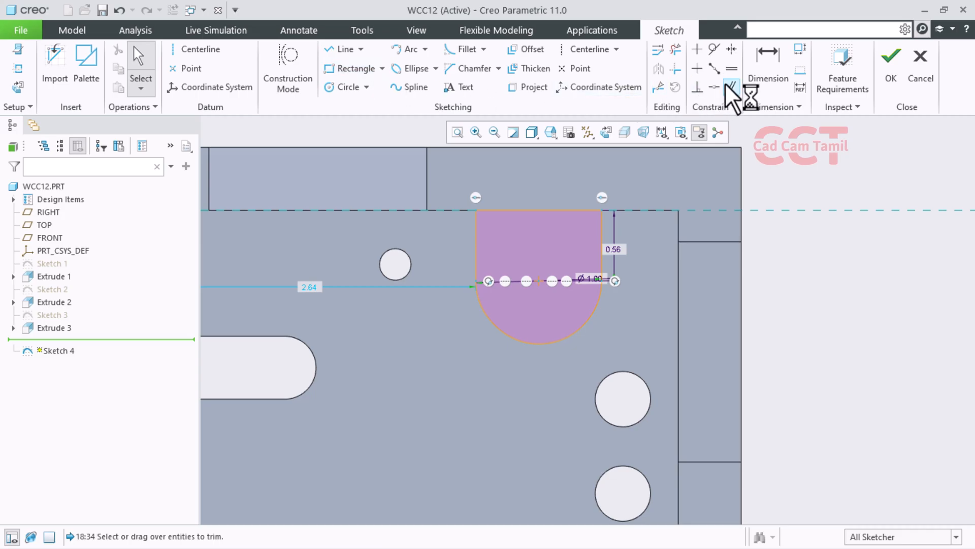
click(752, 71)
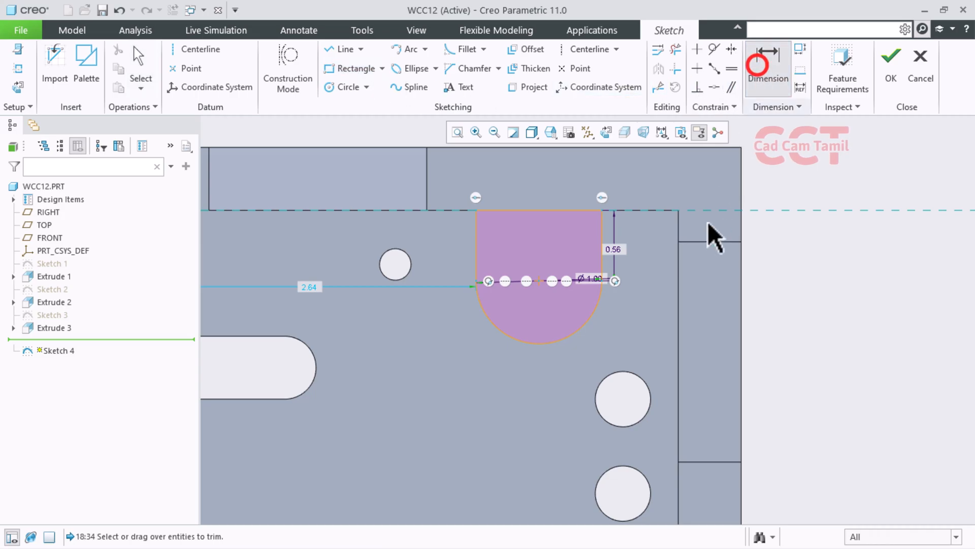
click(680, 287)
click(540, 281)
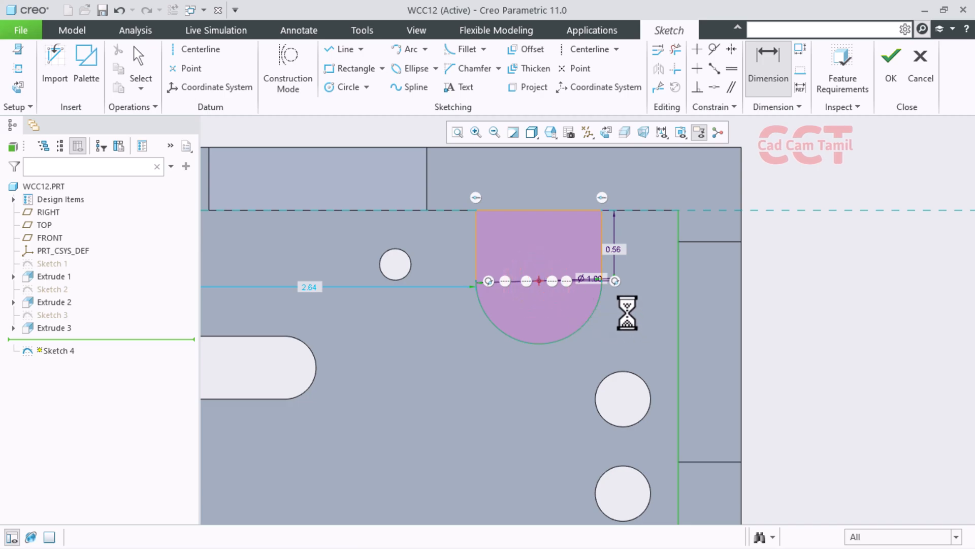
middle_click(622, 332)
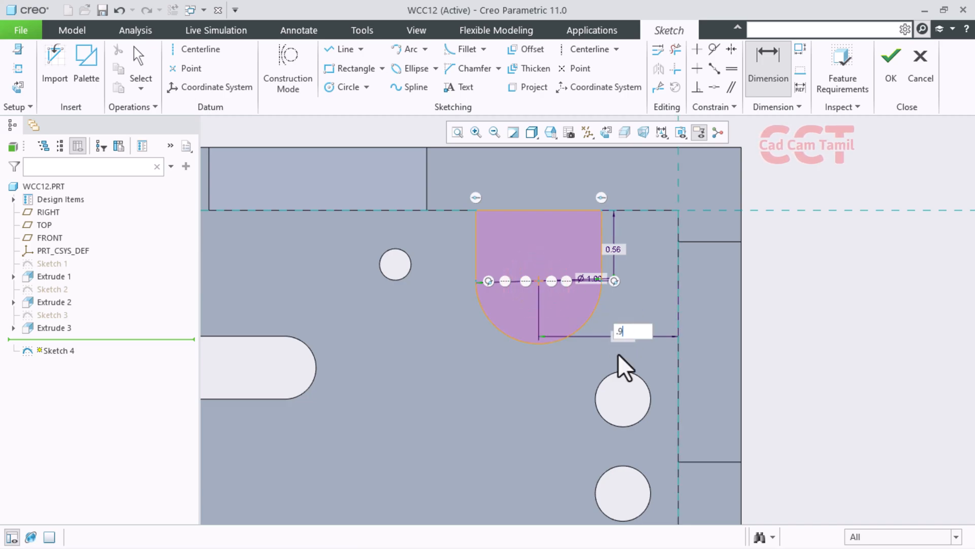
text(.94)
key(Return)
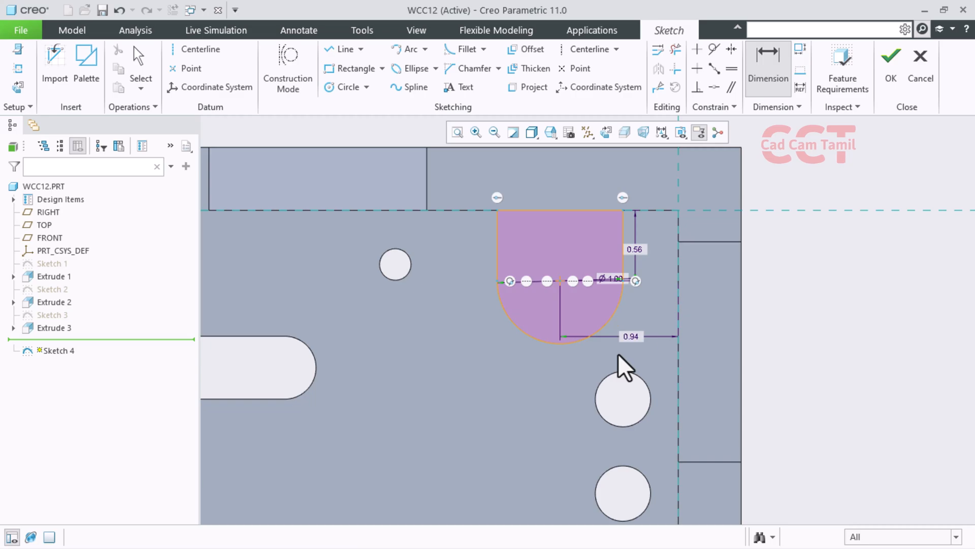
click(892, 78)
- Extrude the U-shaped profile upward from the plate as a solid 0.62 high
scroll(477, 355, down, 3)
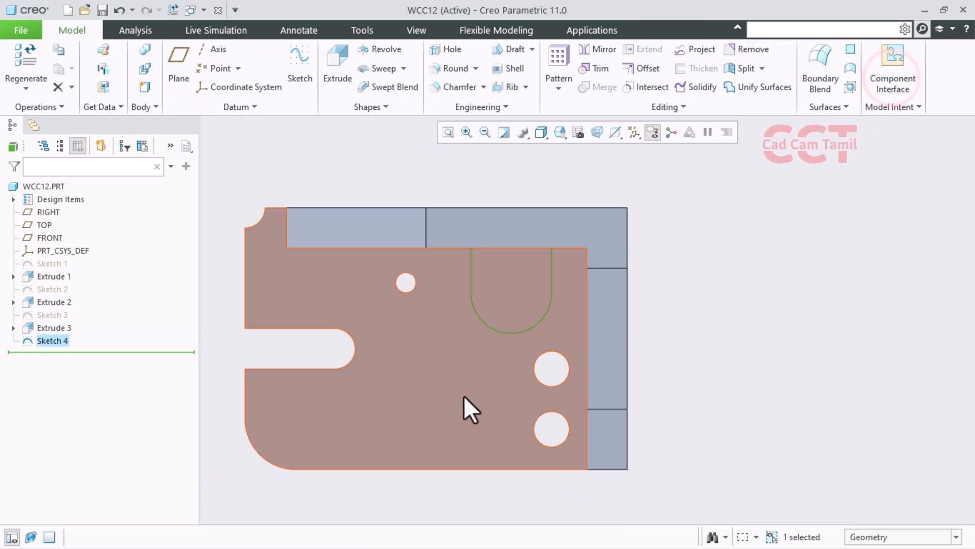
mouse_move(492, 384)
shift+middle_down()
mouse_move(508, 342)
mouse_move(488, 381)
shift+middle_up()
middle_drag(685, 406, 461, 320)
click(479, 316)
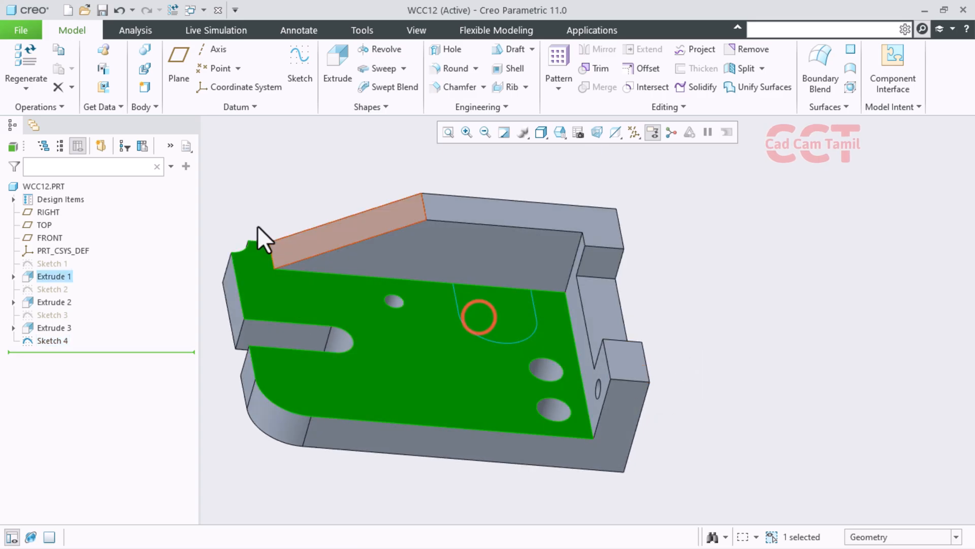
click(332, 68)
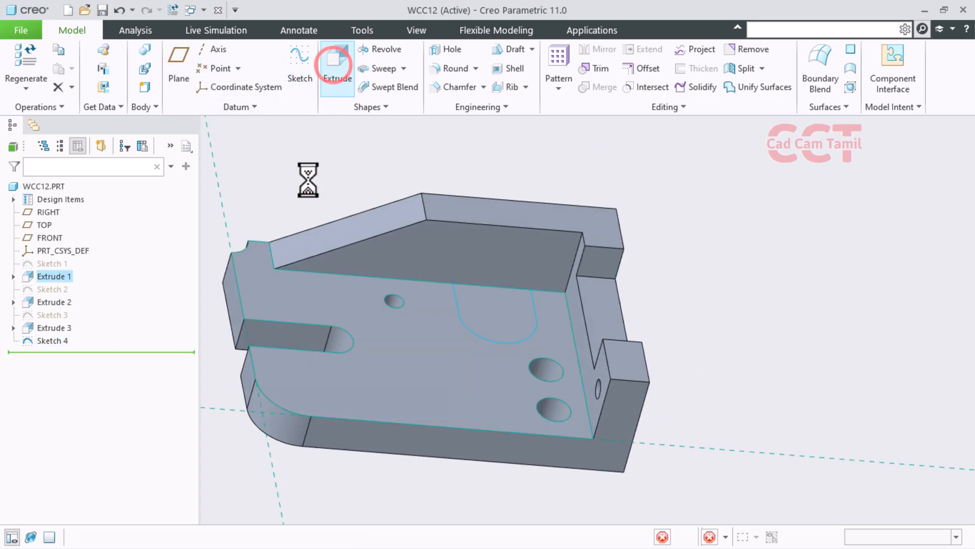
click(545, 191)
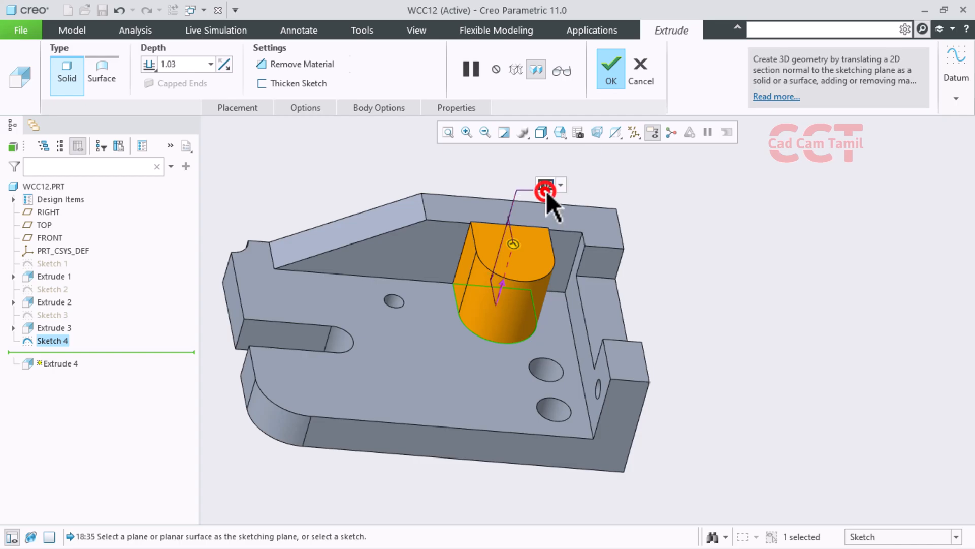
text(.62)
key(Return)
click(611, 69)
click(834, 315)
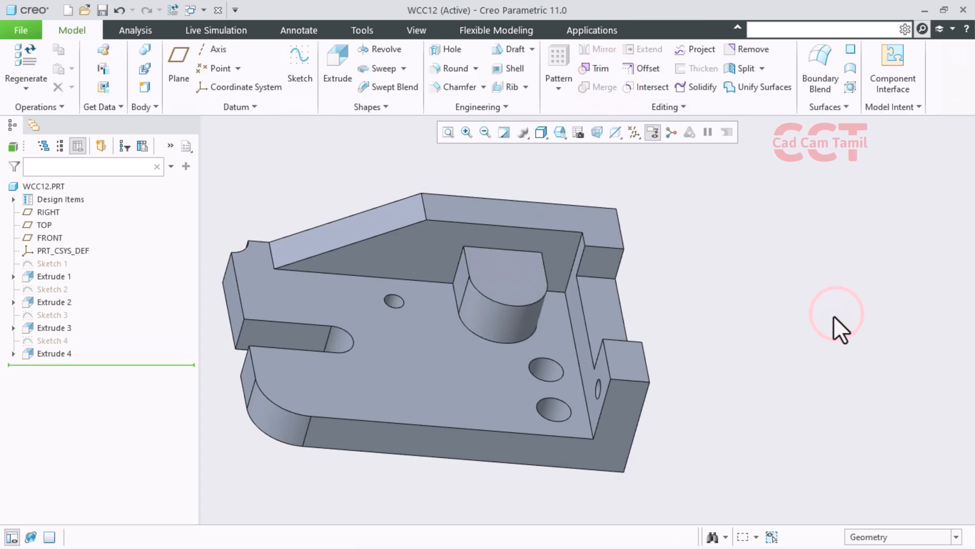
- Start a sketch on the top face of the U-shaped boss with the RIGHT plane as Right reference
scroll(500, 251, down, 4)
click(303, 59)
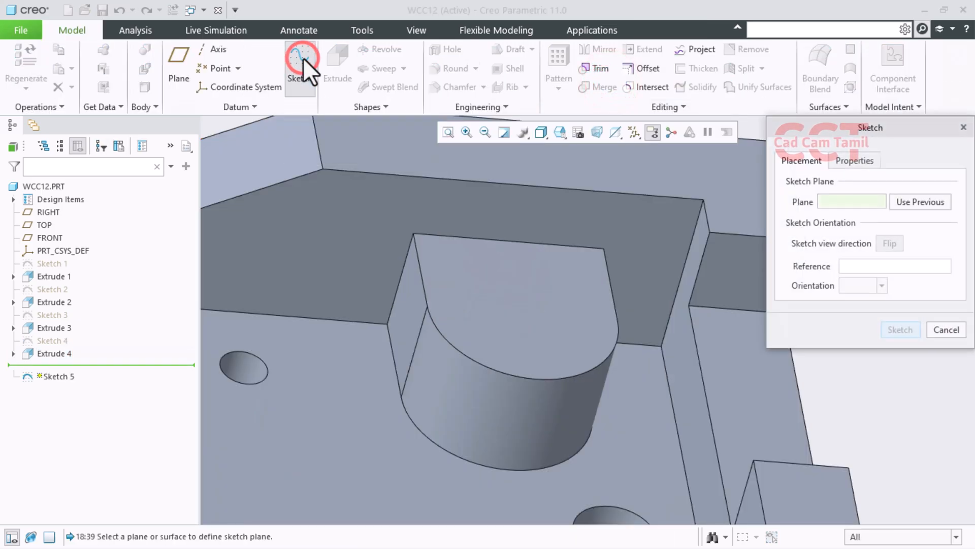
click(464, 289)
click(901, 326)
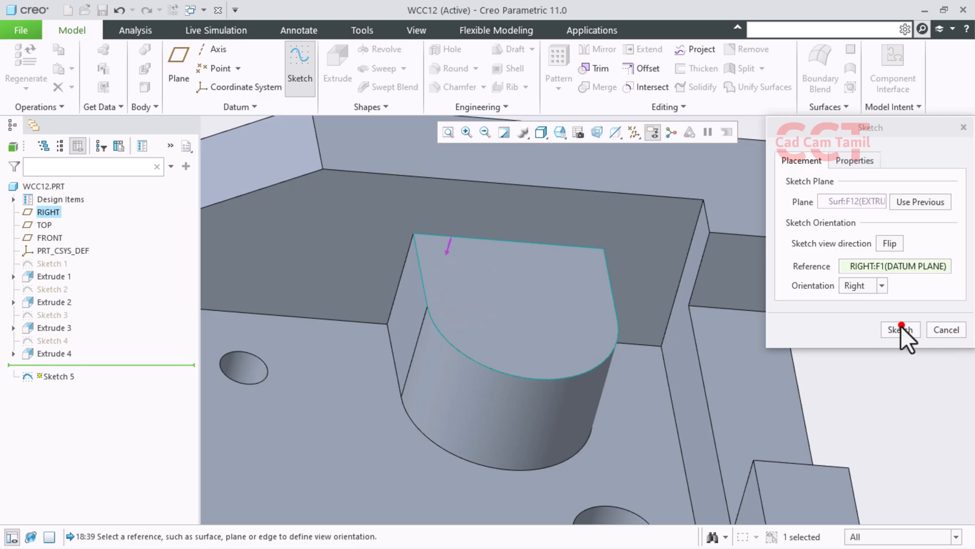
- Sketch a circle about 0.63 in diameter on the boss's top face, concentric with its rounded edge
click(347, 87)
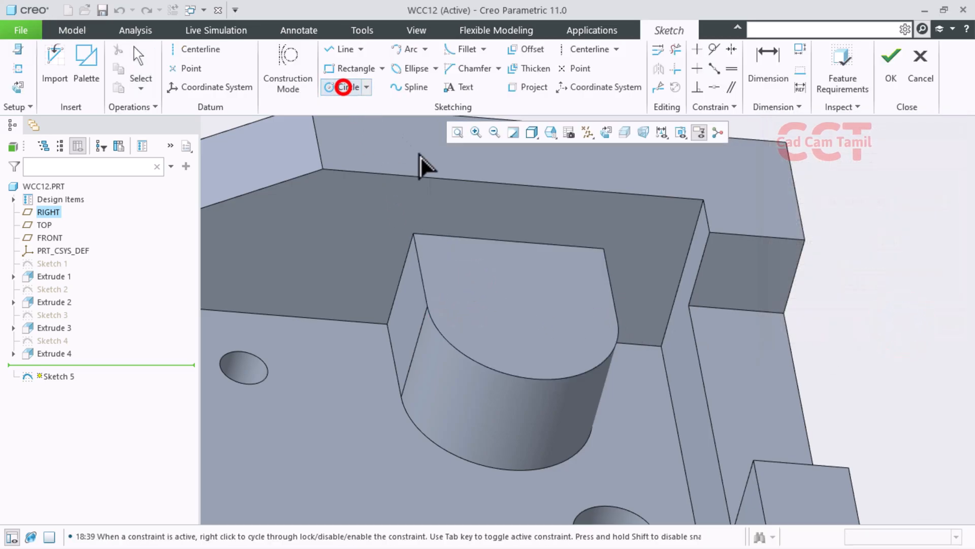
click(522, 319)
click(513, 376)
click(523, 314)
click(567, 293)
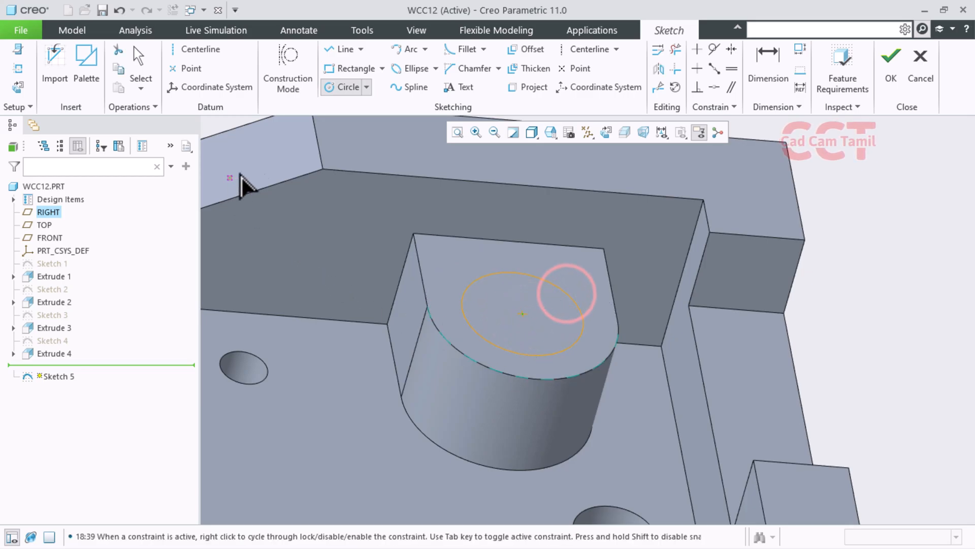
middle_click(883, 311)
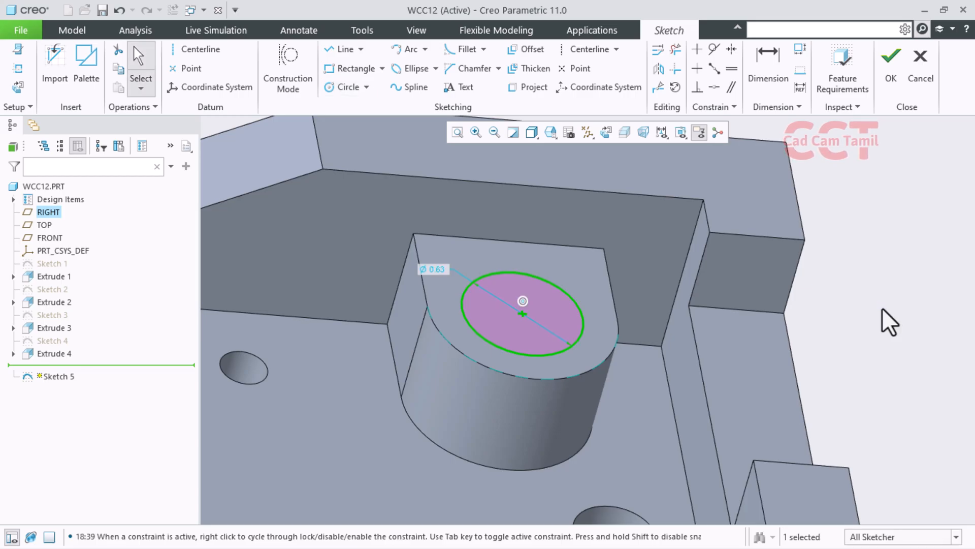
- Set the concentric circle's diameter to 0.38 and finish the sketch
double_click(435, 269)
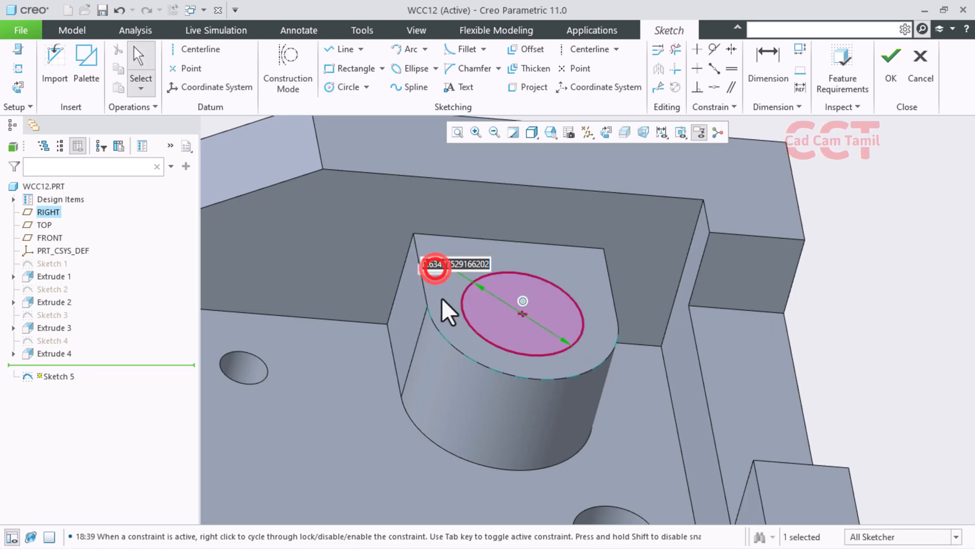
text(.38)
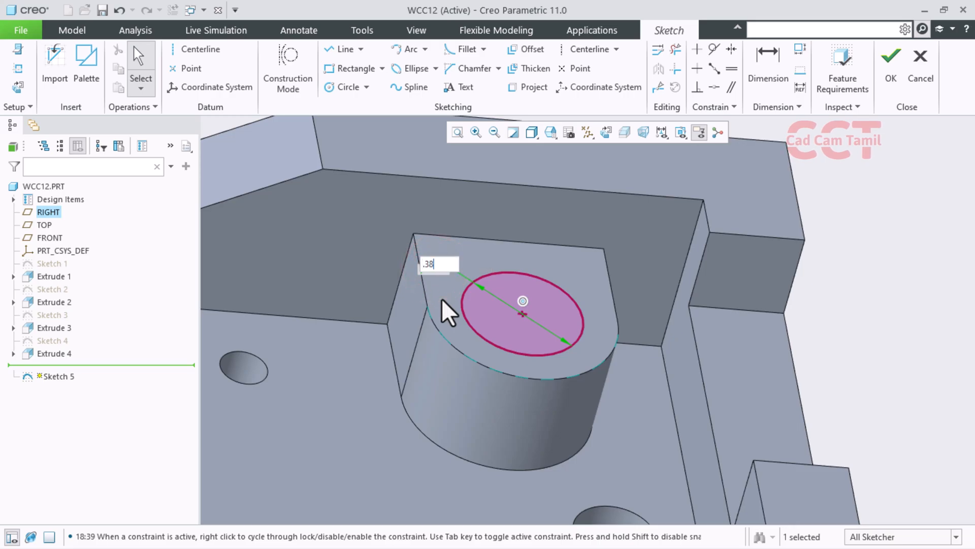
key(Return)
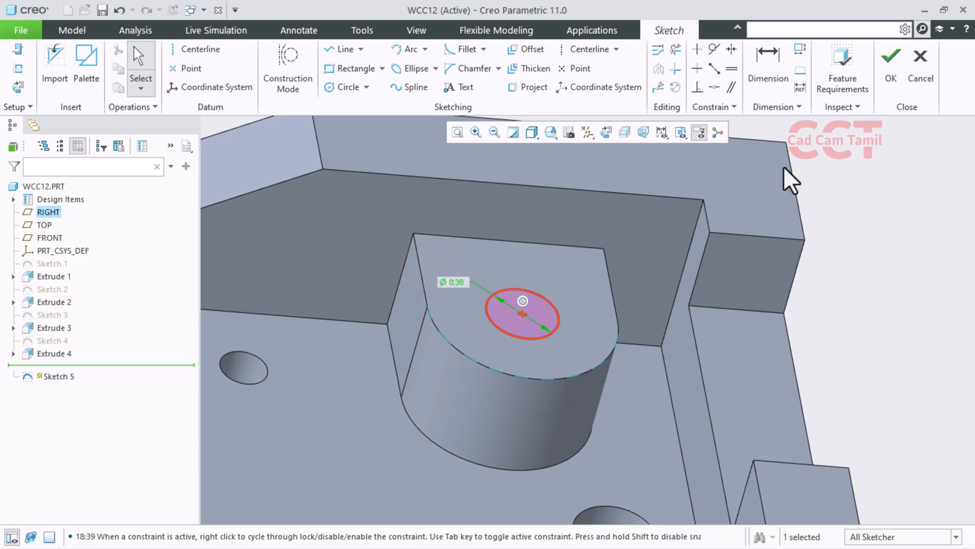
click(893, 80)
- Extrude the 0.38 circle downward as a cut with Remove Material and Through All depth
click(336, 68)
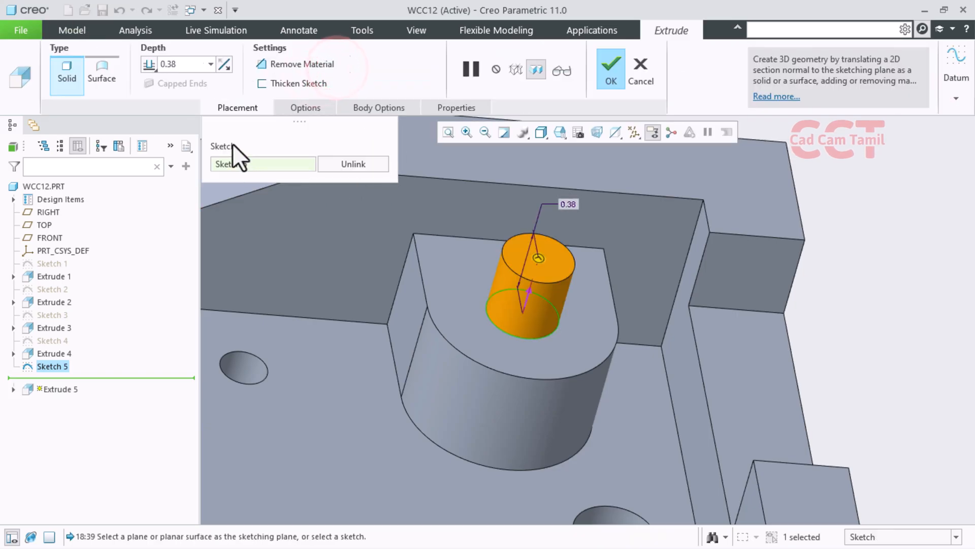
click(223, 64)
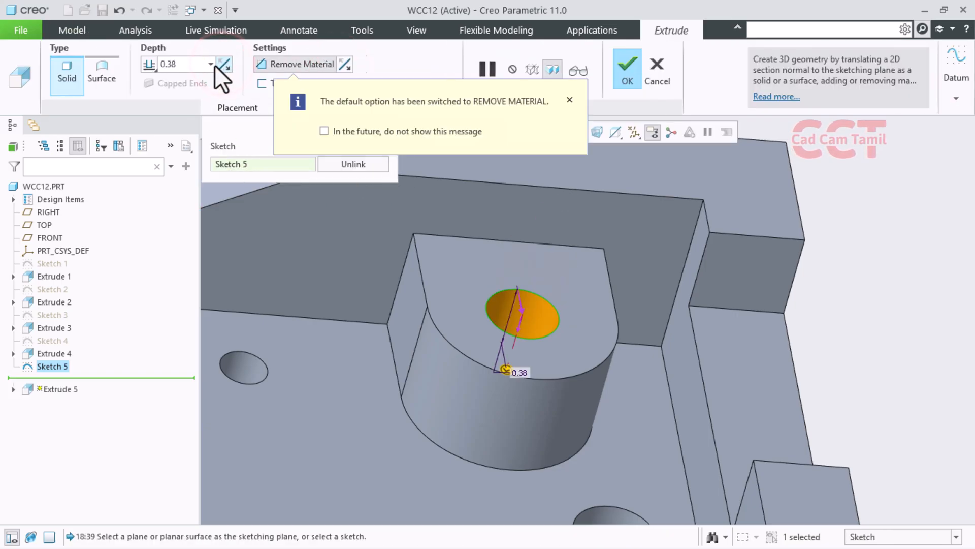
click(211, 65)
click(211, 65)
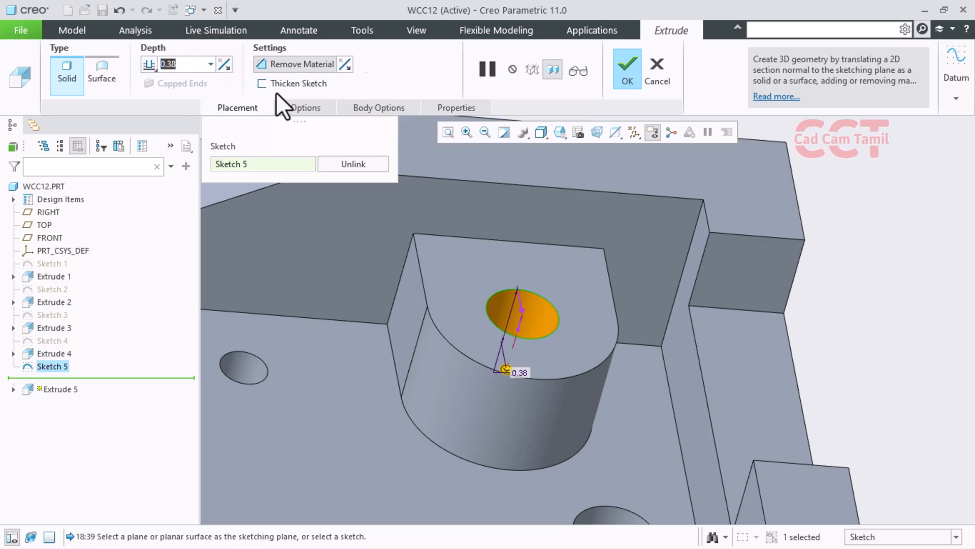
click(150, 65)
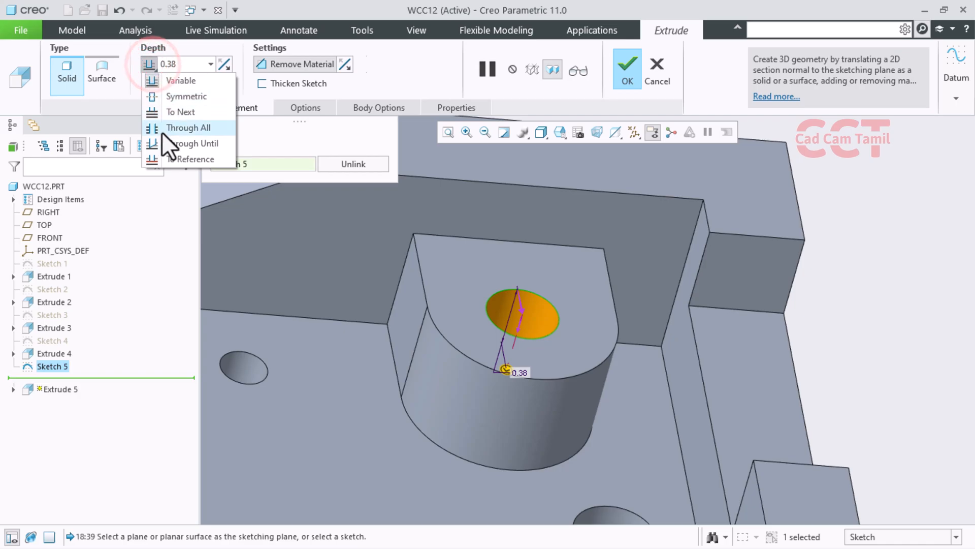
click(162, 131)
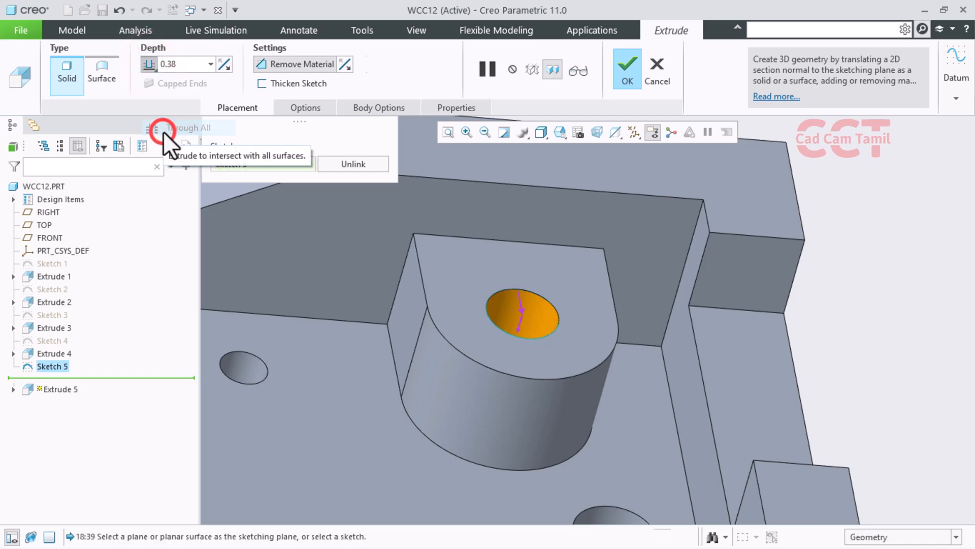
click(632, 74)
click(562, 281)
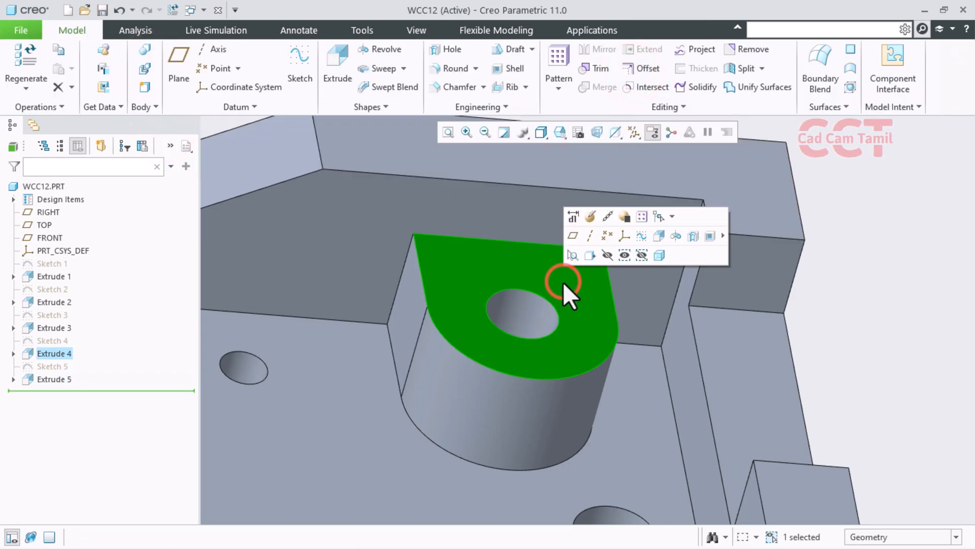
- Sketch a circle on the boss's top face, larger than the through hole and concentric with the rounded edge
click(642, 236)
click(344, 87)
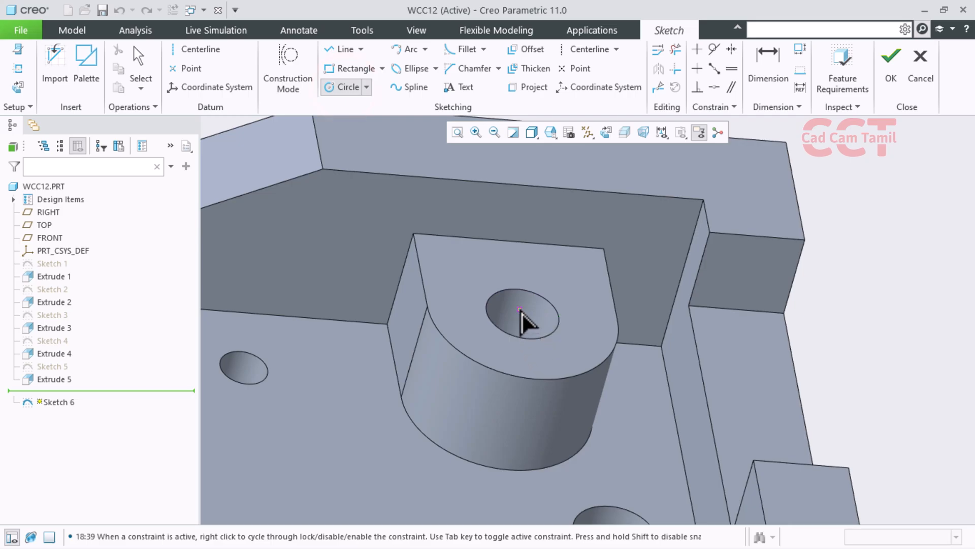
mouse_move(532, 379)
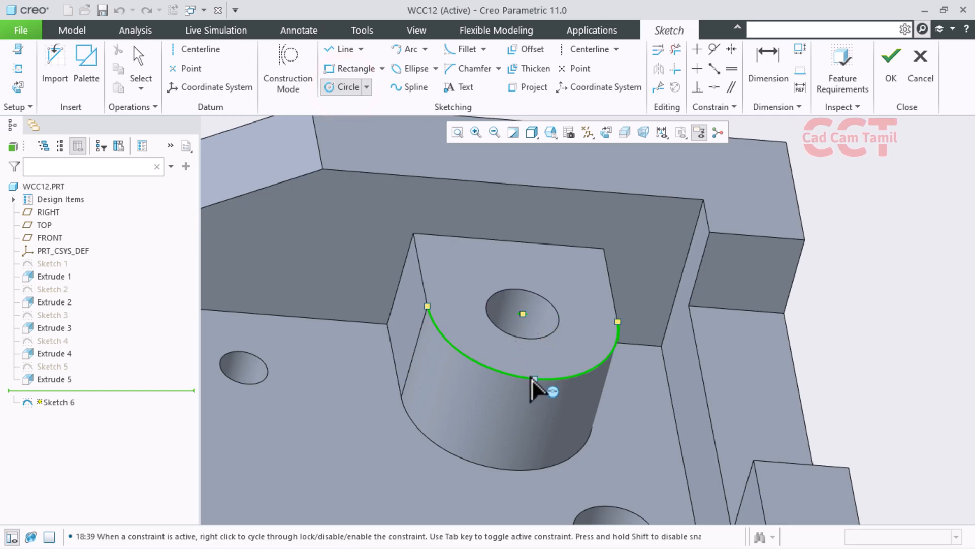
click(523, 313)
click(553, 285)
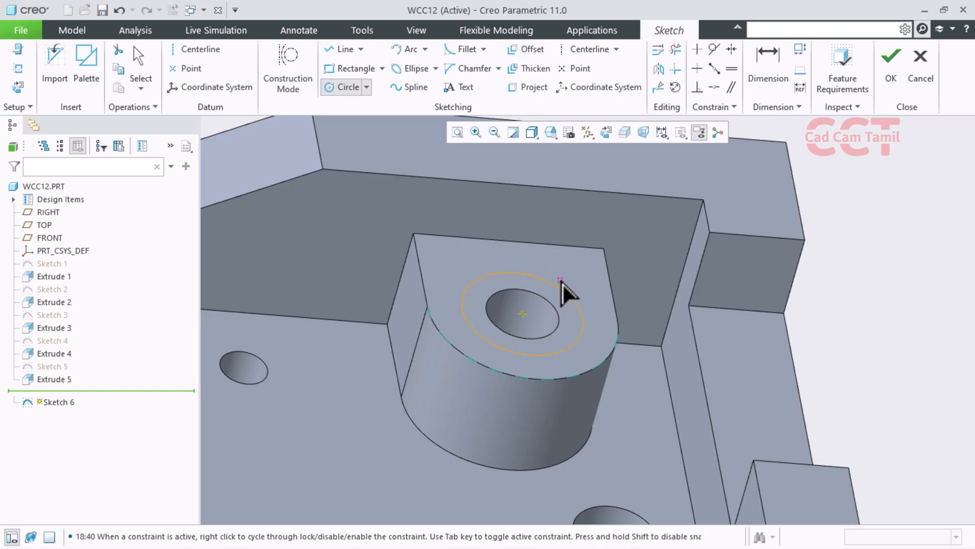
middle_click(560, 280)
- Set the new circle's diameter to 0.68 and finish the sketch
double_click(436, 267)
key(BackSpace)
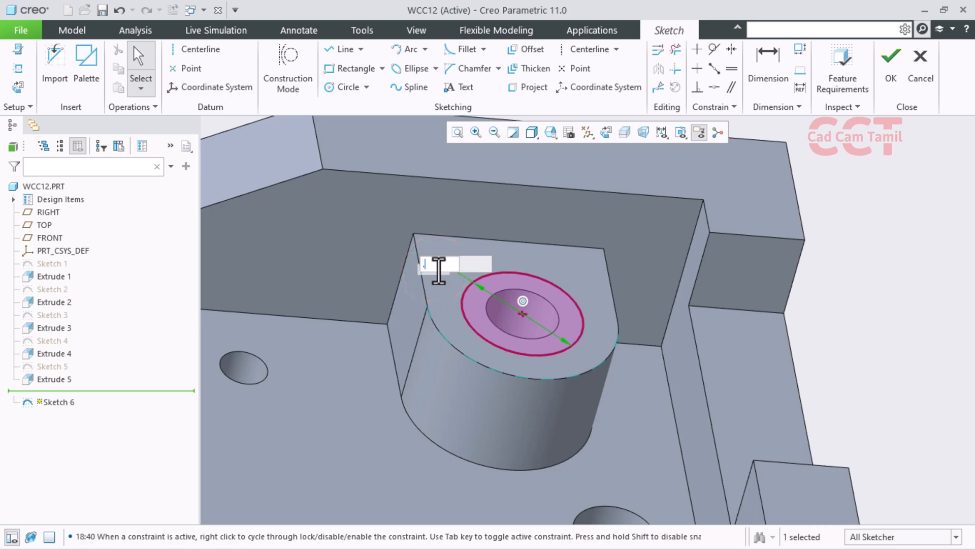
text(0.68)
key(Return)
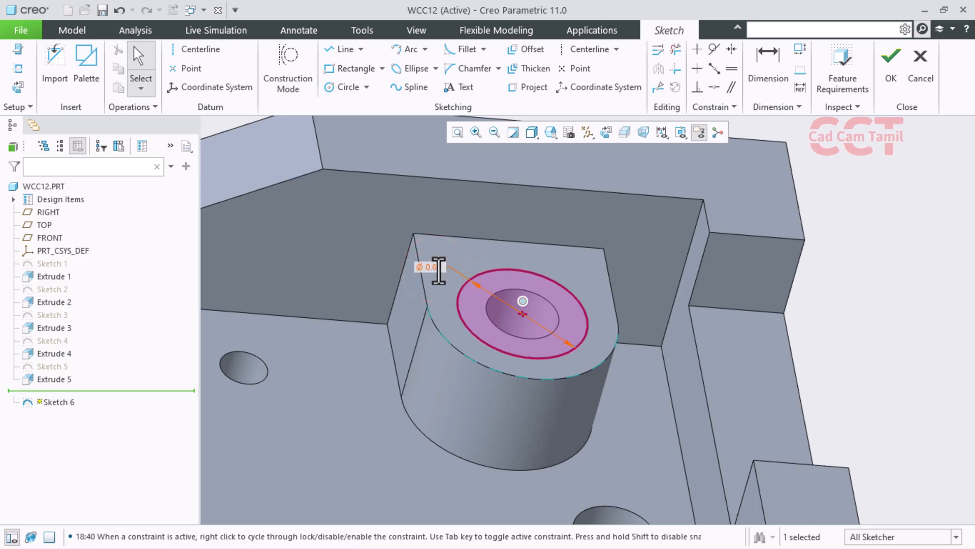
click(895, 77)
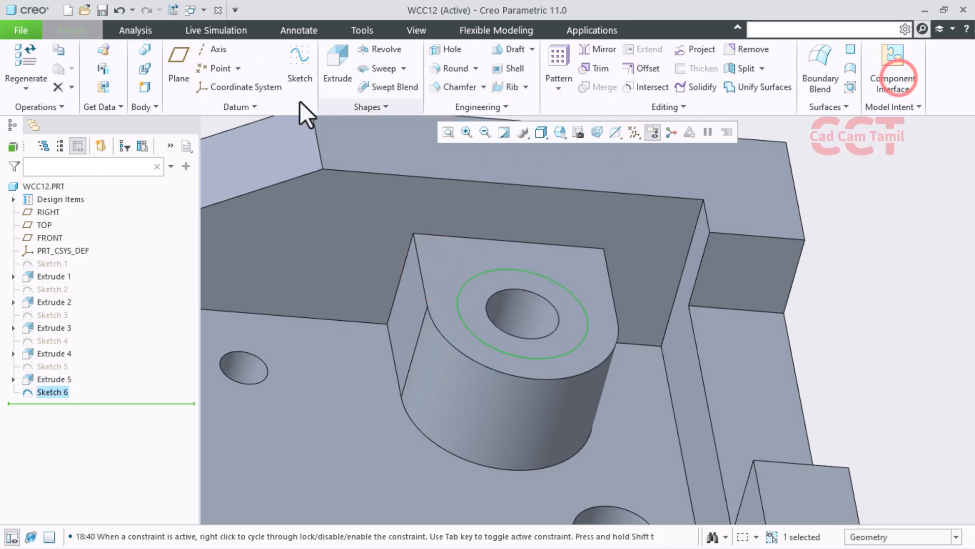
- Extrude the 0.68 circle 0.18 down into the boss as a Remove Material cut to form the counterbore
click(333, 57)
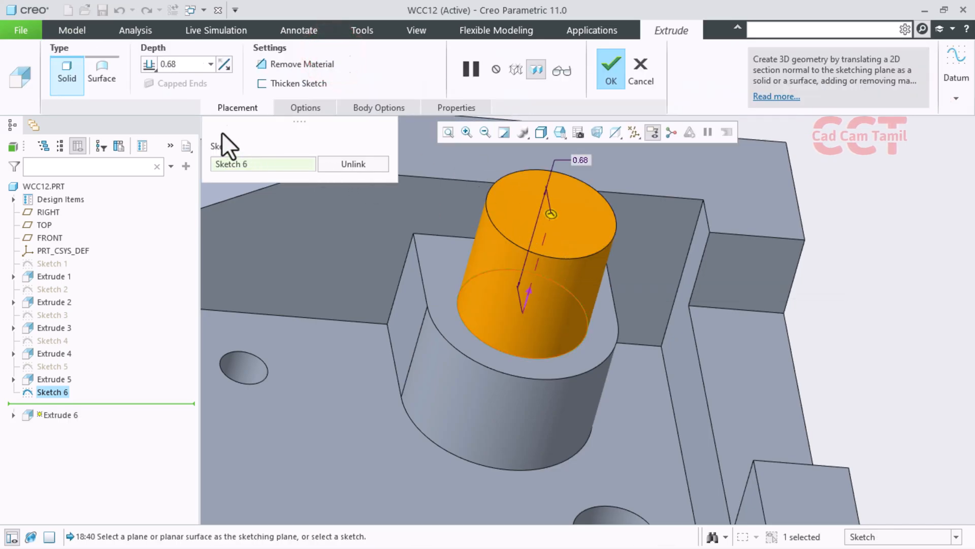
click(224, 64)
click(179, 63)
text(.1)
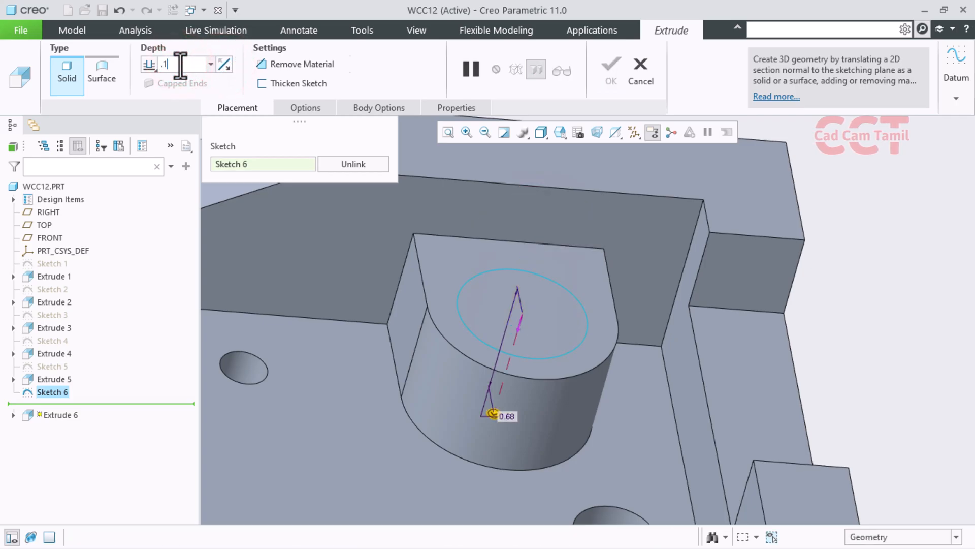
text(8)
key(Return)
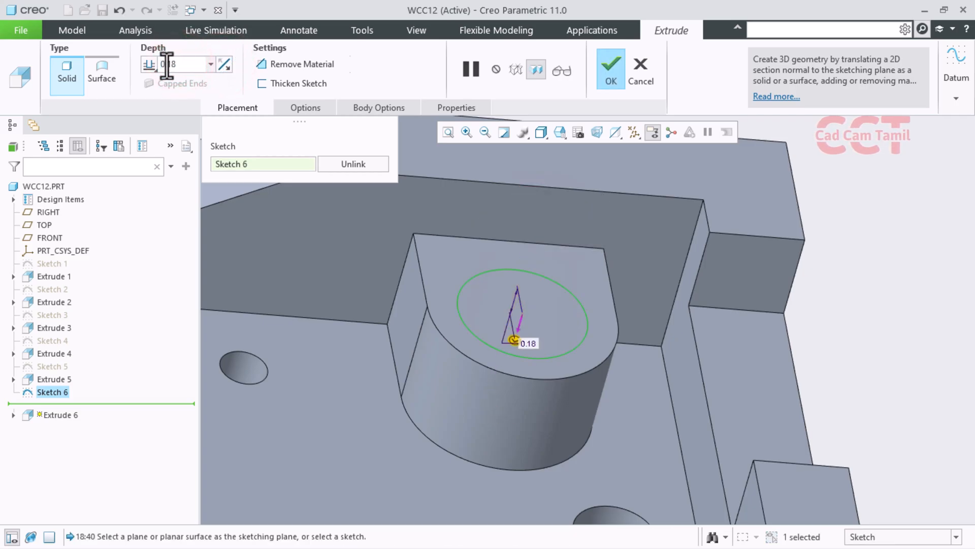
click(272, 60)
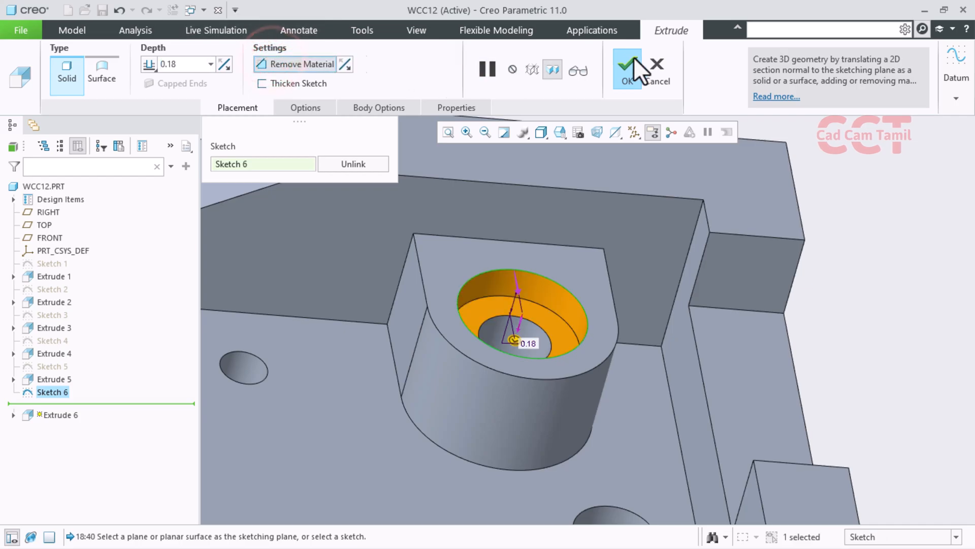
click(619, 65)
click(850, 280)
- Start a sketch on the base plate's top face and orient the view parallel to the sketch plane
scroll(345, 148, up, 4)
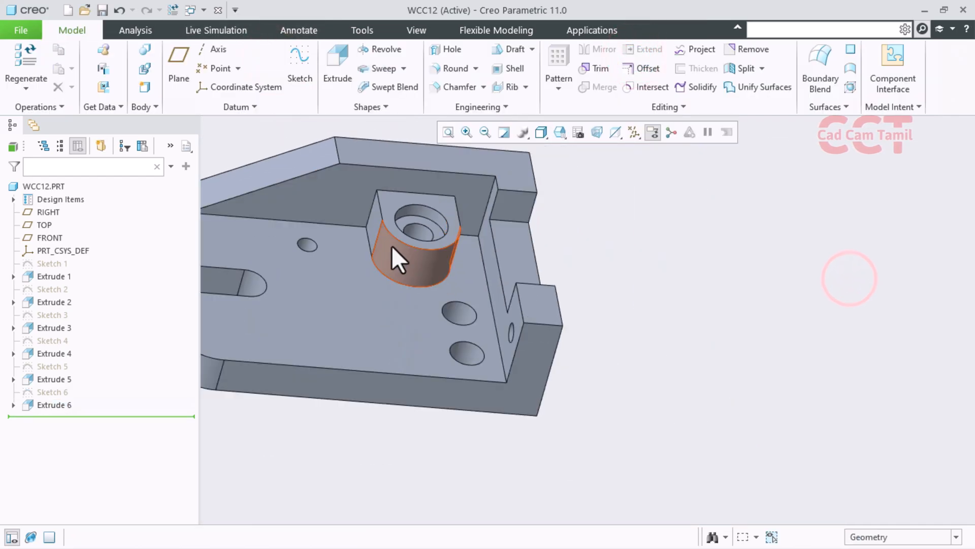
scroll(612, 274, up, 2)
scroll(460, 266, down, 1)
scroll(459, 268, down, 1)
click(433, 334)
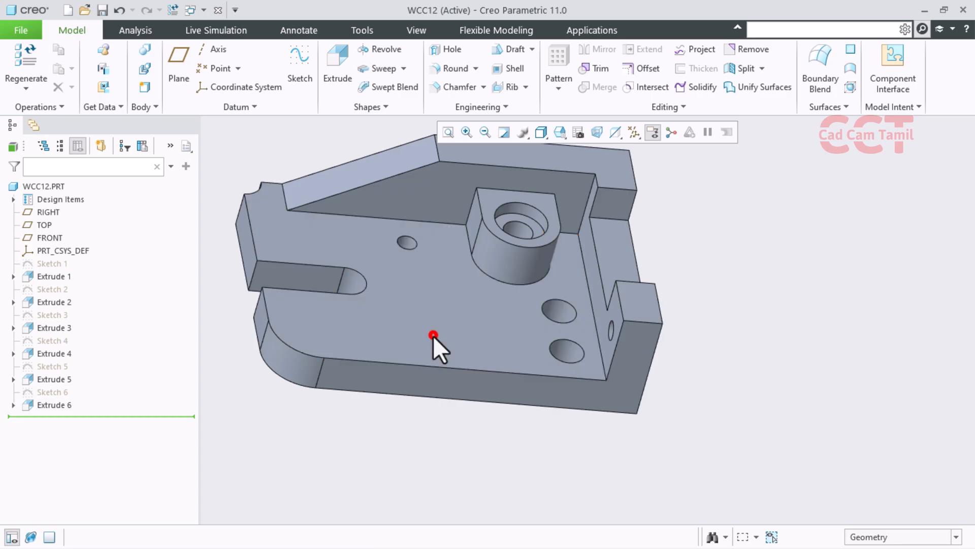
click(428, 322)
click(303, 63)
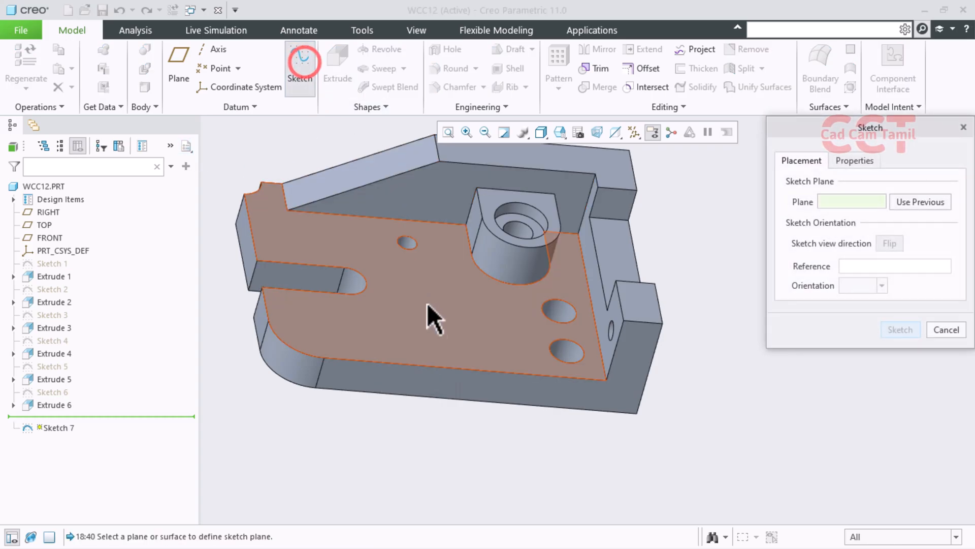
click(435, 322)
click(890, 329)
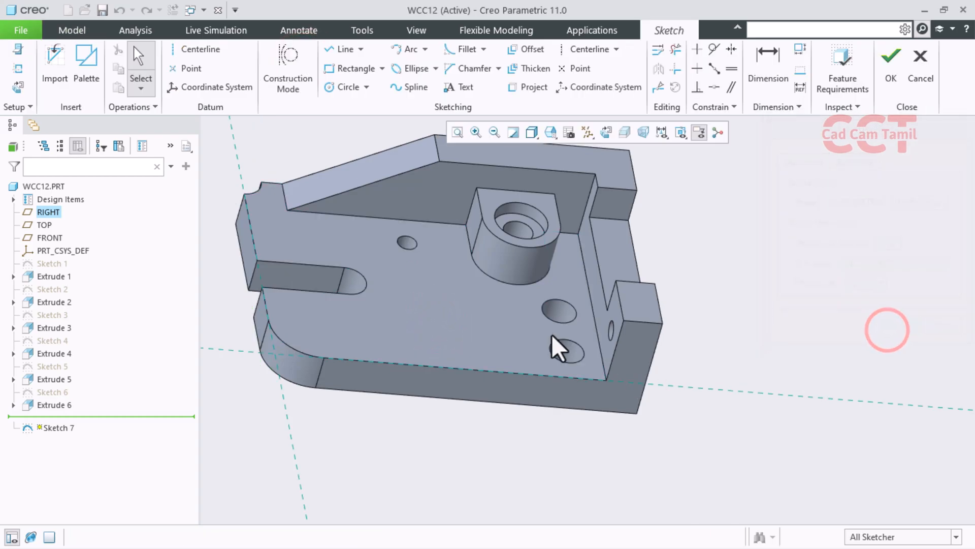
click(605, 132)
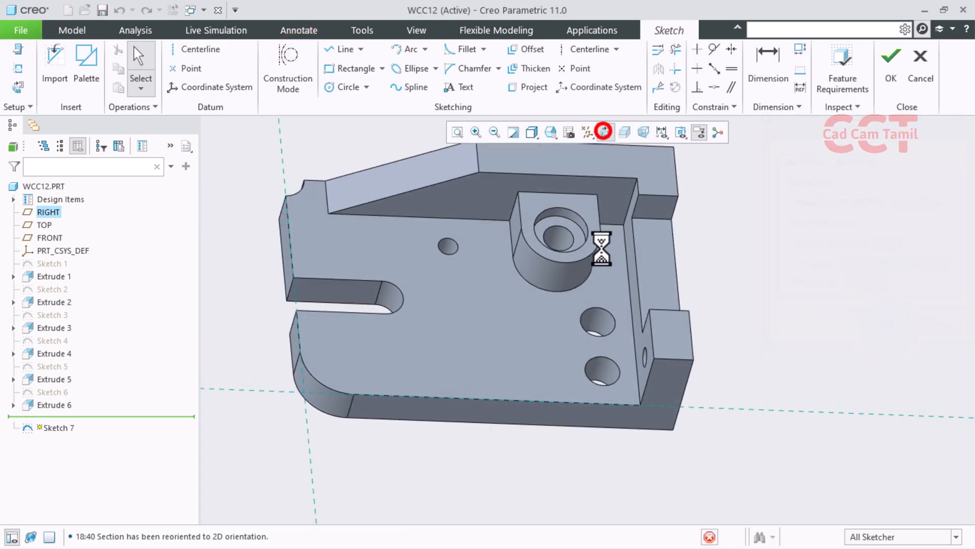
- Sketch a rectangle about 0.64 wide with its base on the plate's front edge, between the slot and the two holes
scroll(635, 491, down, 4)
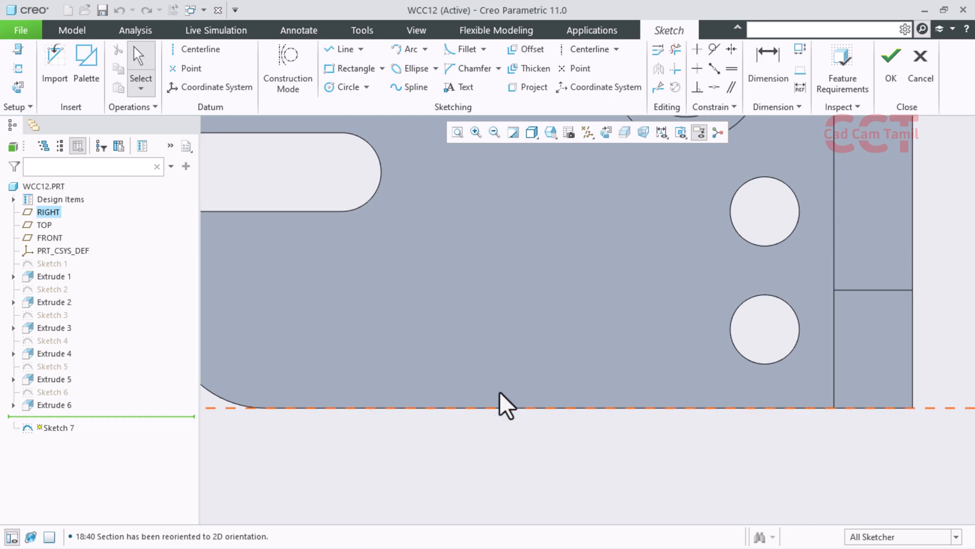
click(343, 72)
click(509, 408)
click(612, 338)
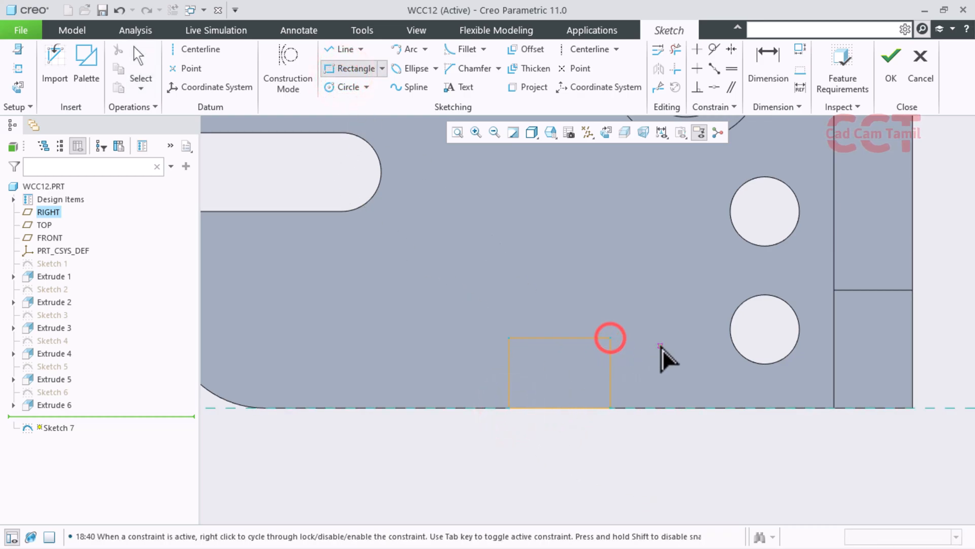
middle_click(659, 346)
scroll(650, 394, down, 3)
- Set the rectangle's height and width to 1 each
click(542, 355)
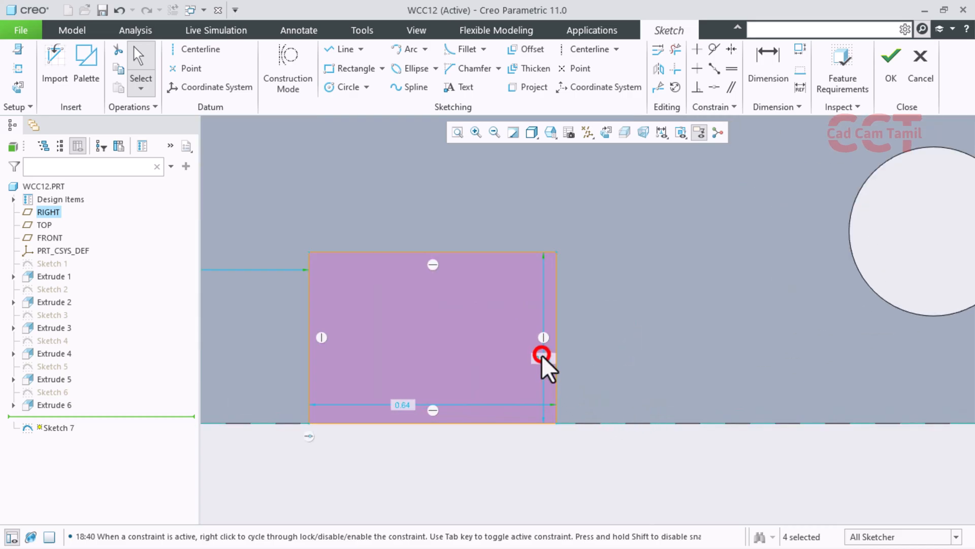
double_click(545, 356)
text(1)
key(Return)
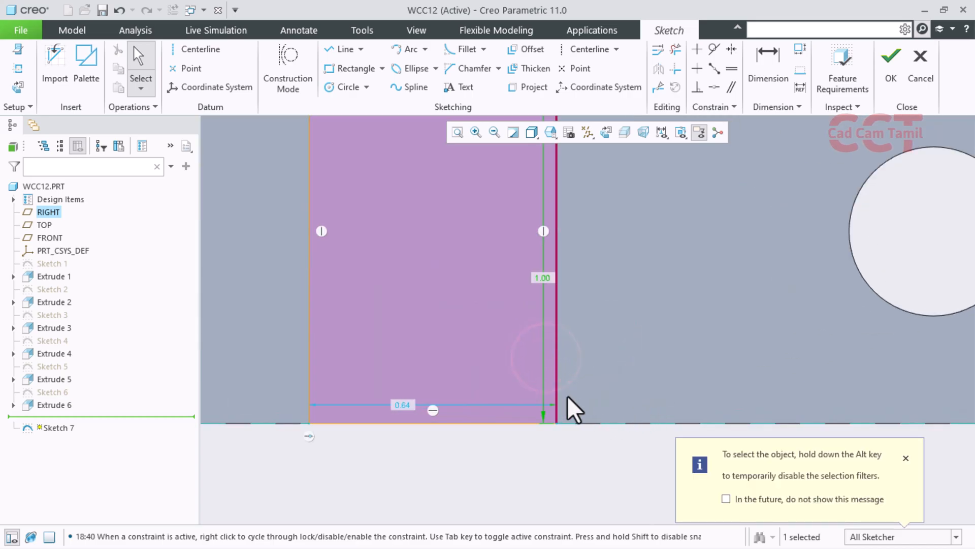
scroll(563, 398, up, 2)
double_click(486, 401)
text(1)
key(Return)
scroll(343, 375, up, 3)
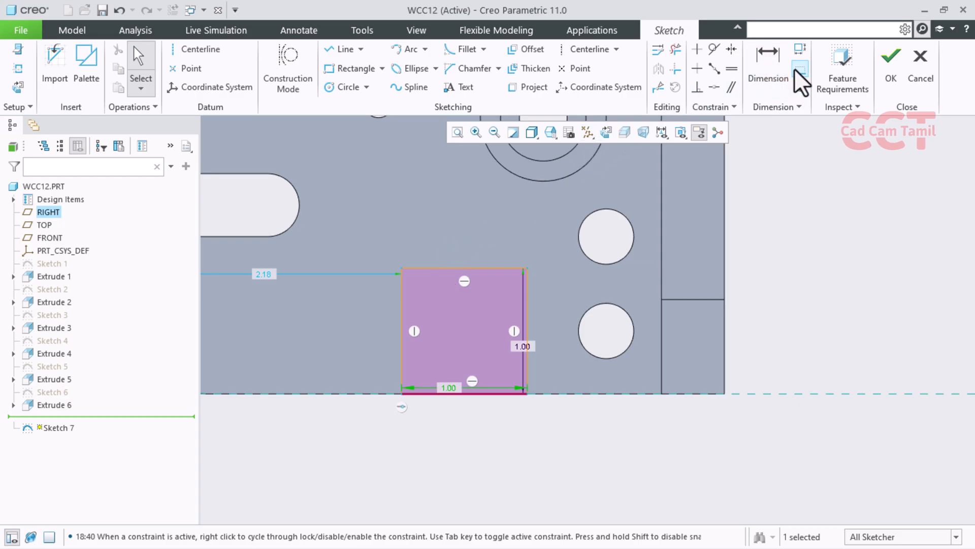
- Dimension the square's near side 2 from the plate's outer edge at the end wall and finish the sketch
click(769, 69)
click(727, 368)
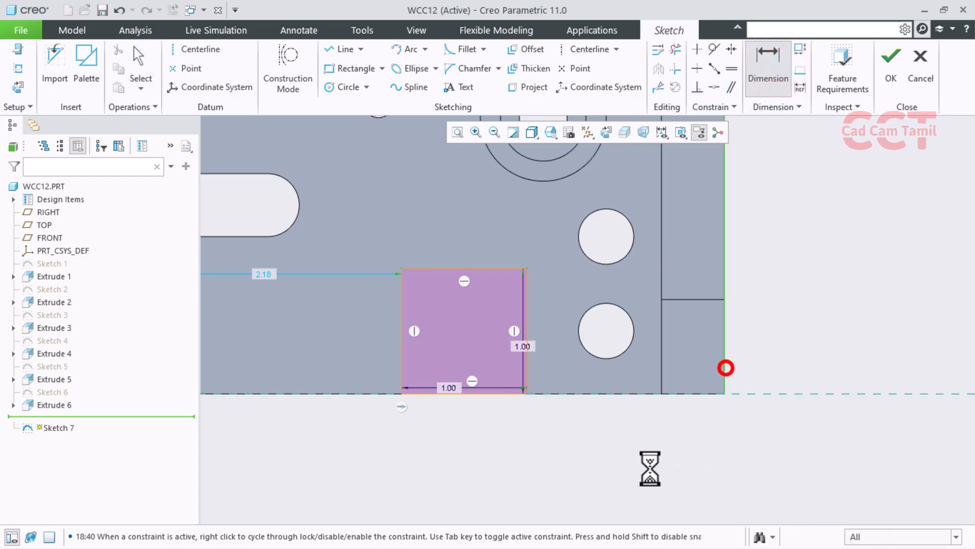
click(528, 394)
middle_click(581, 434)
text(2)
key(Return)
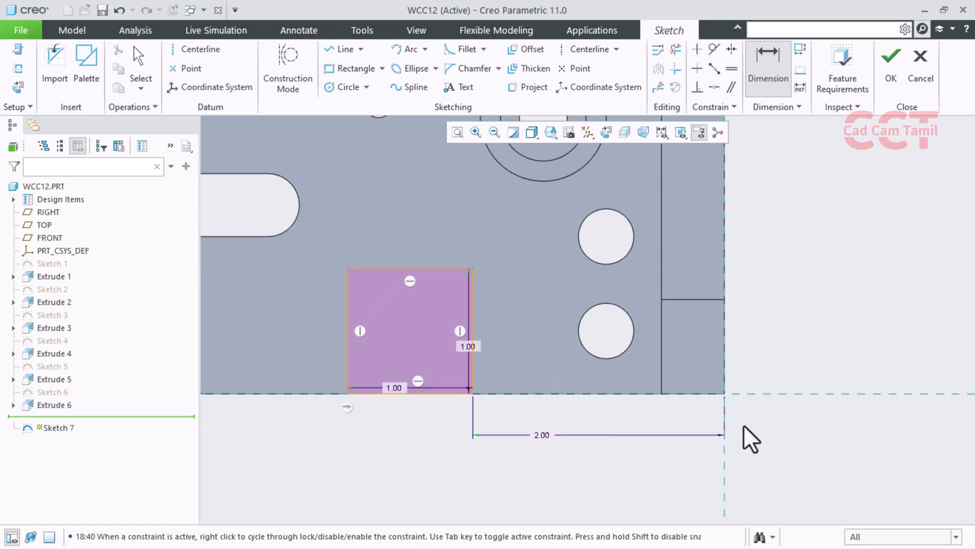
click(891, 61)
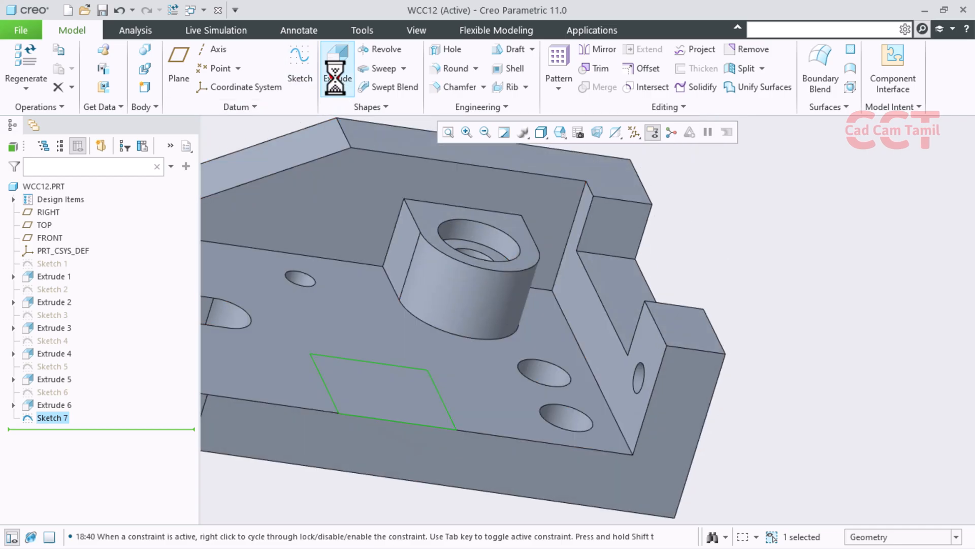
- Extrude the square 0.25 upward as a solid block on the base plate
click(335, 74)
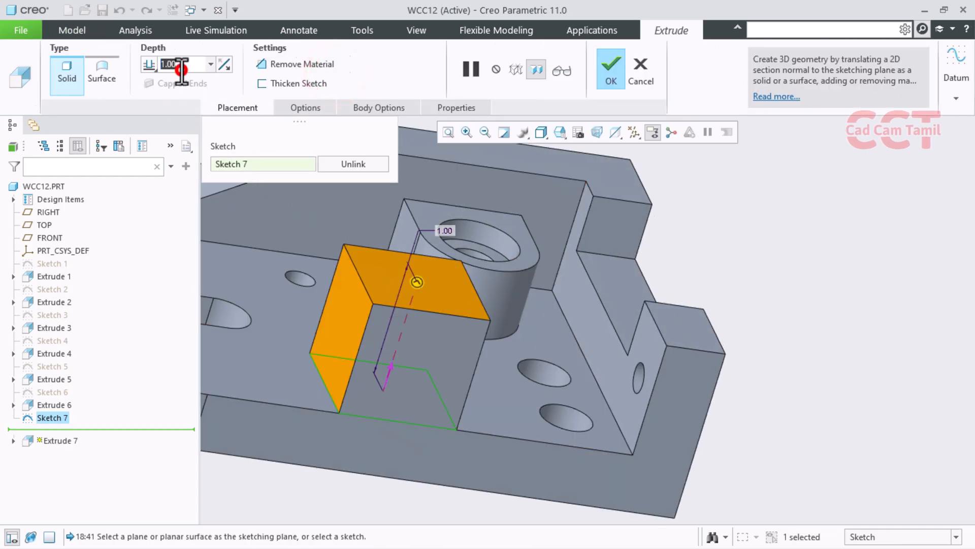
key(BackSpace)
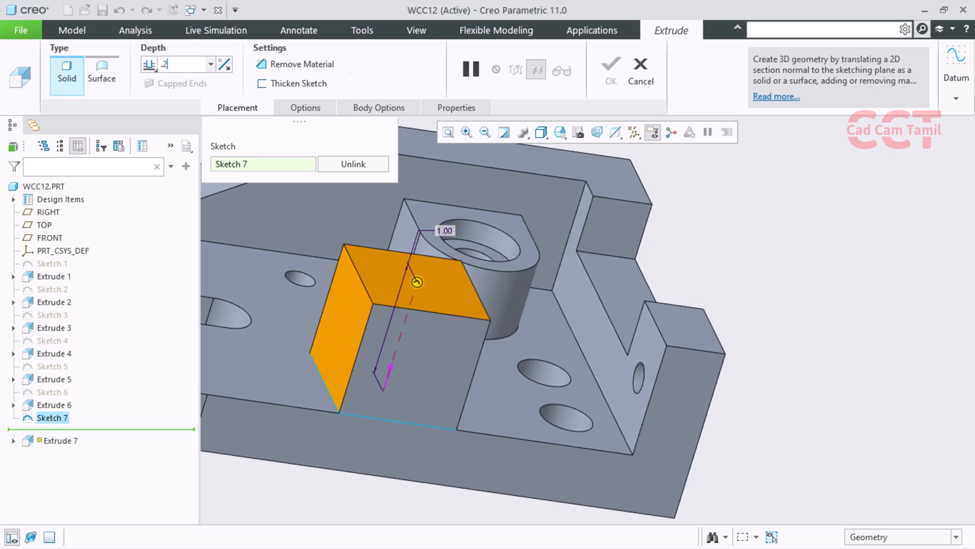
text(.25)
key(Return)
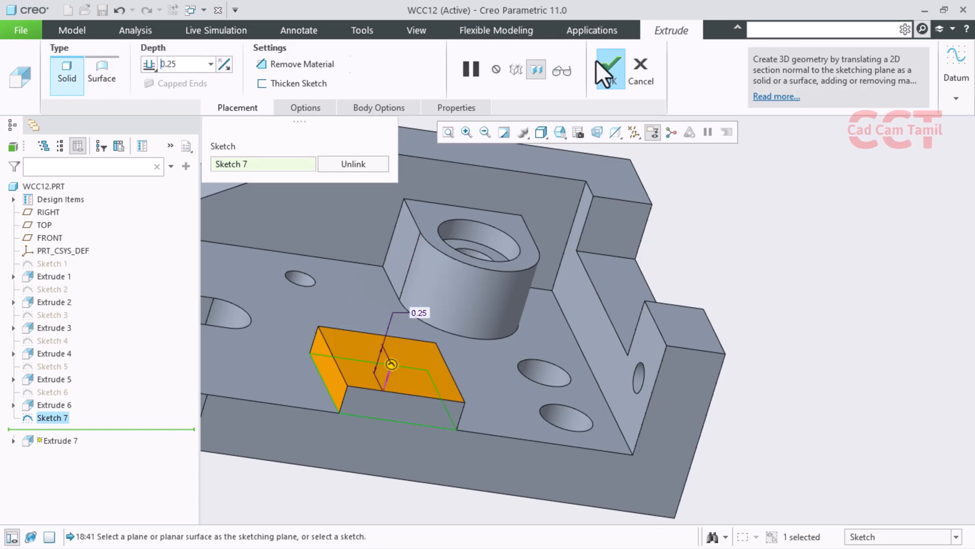
click(610, 69)
key(ctrl+d)
- Sketch a circle about 0.52 in diameter near the centre of the square block's top face
click(624, 331)
click(302, 62)
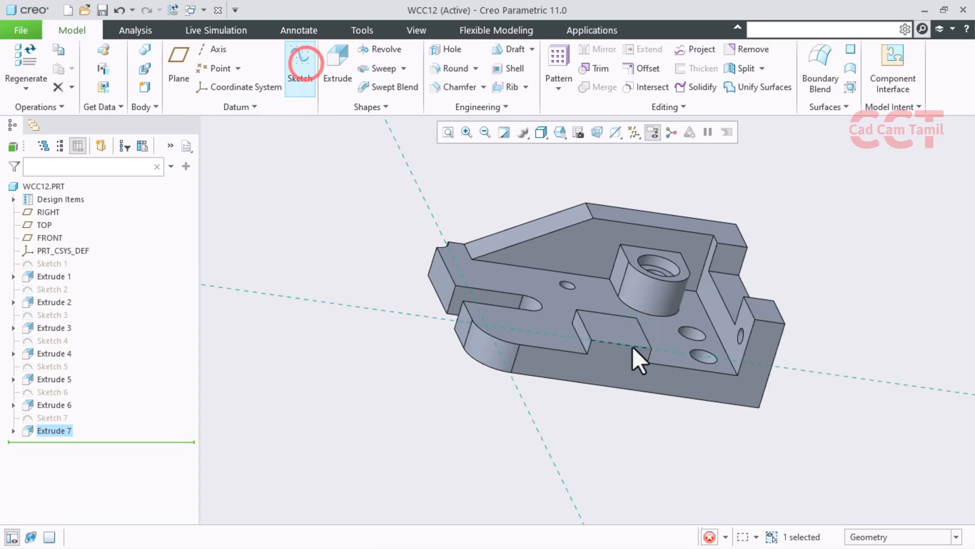
click(605, 133)
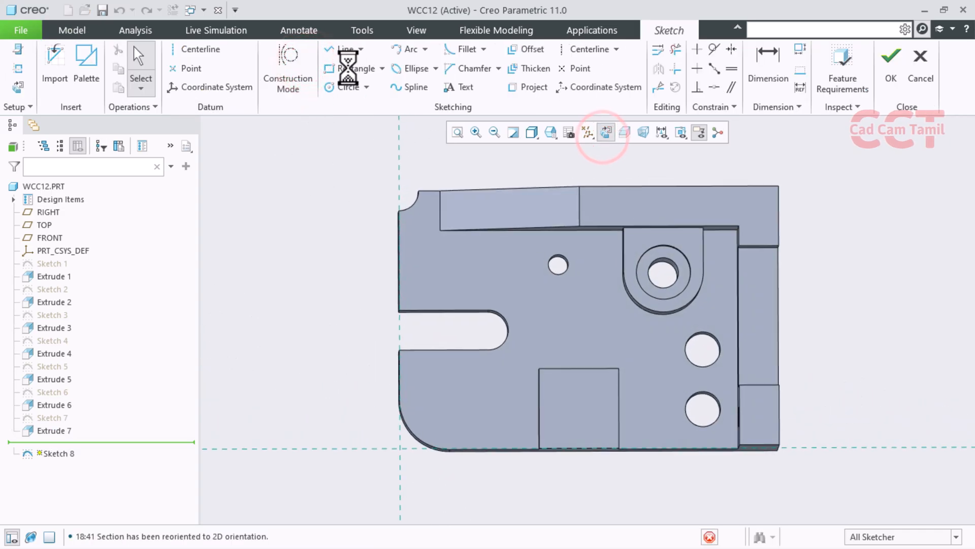
click(344, 87)
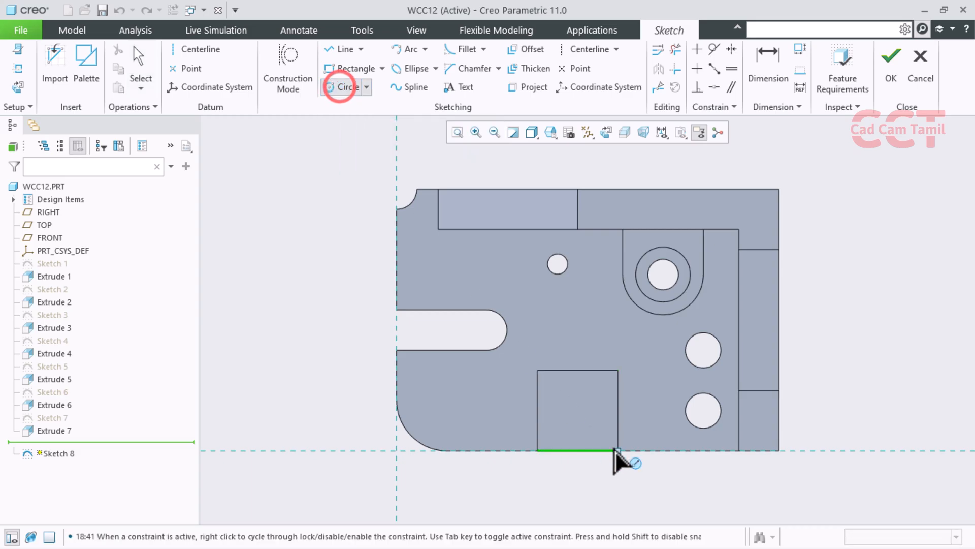
scroll(593, 447, up, 2)
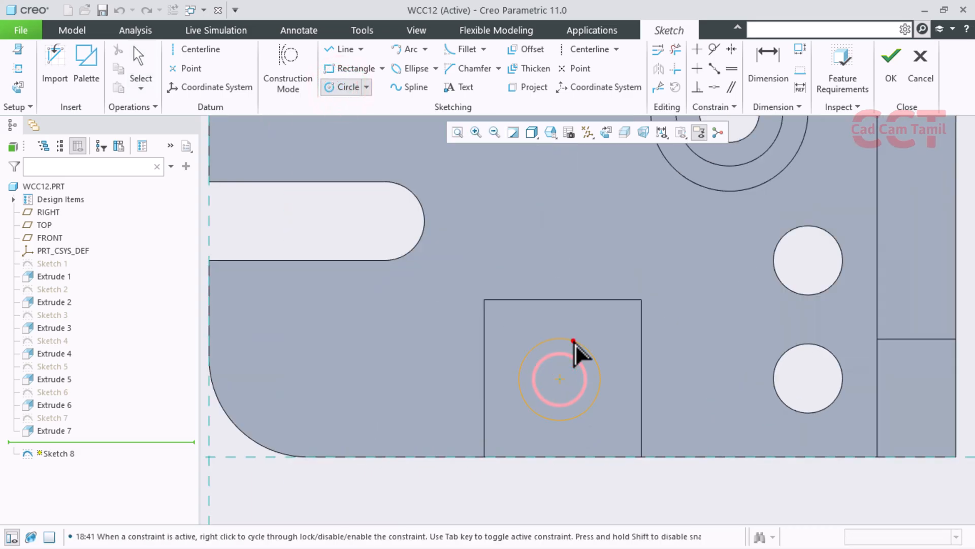
click(574, 341)
middle_click(490, 352)
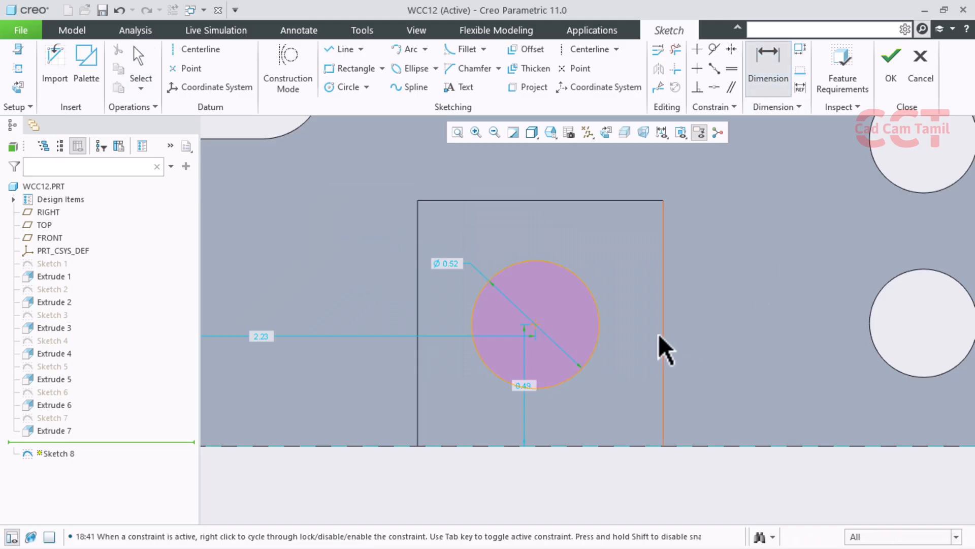
- Dimension the circle's centre 0.5 from the block's side edge facing the two holes
click(662, 332)
click(535, 323)
middle_click(616, 392)
text(.5)
key(Return)
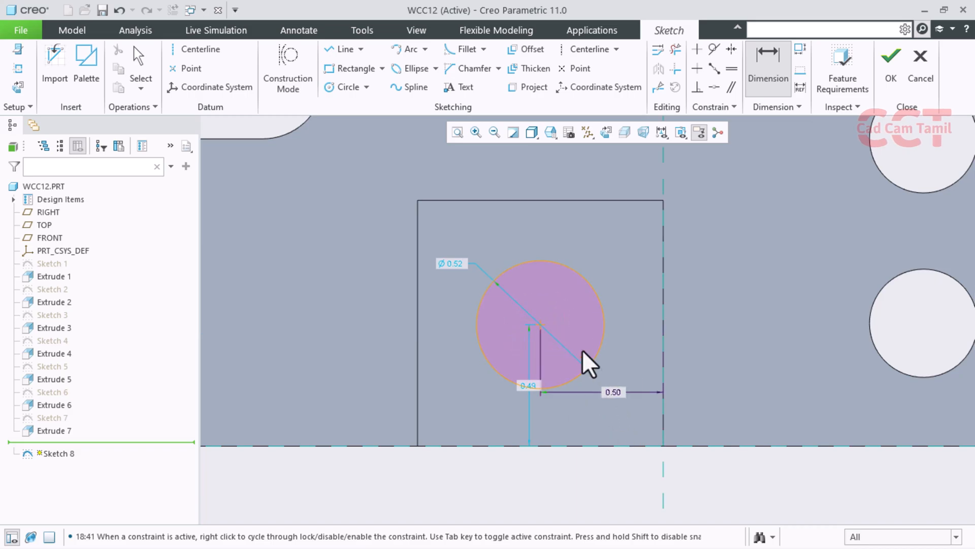
- Dimension the circle's centre 0.50 from the block's inner edge, slightly reduce its diameter, and finish the sketch
click(540, 323)
click(548, 200)
middle_click(388, 245)
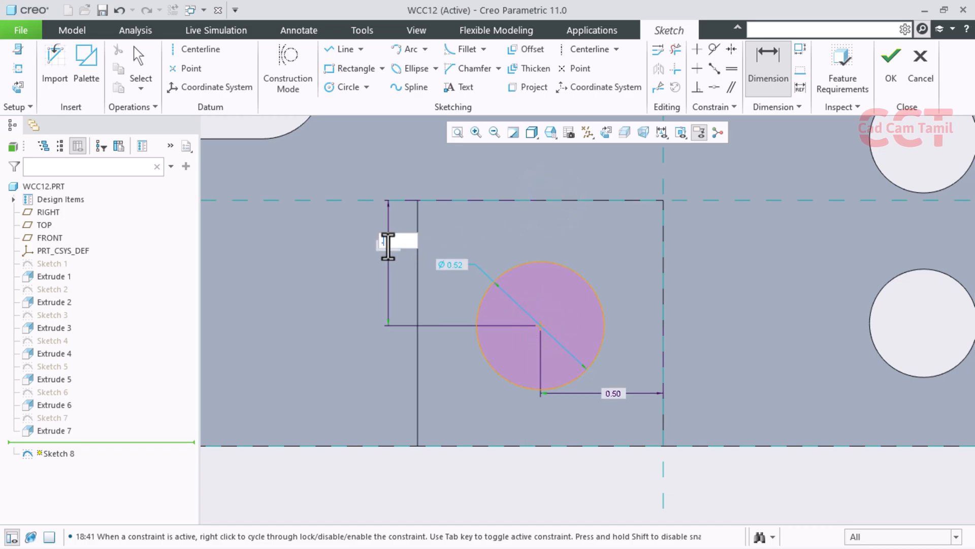
text(0.50)
key(Return)
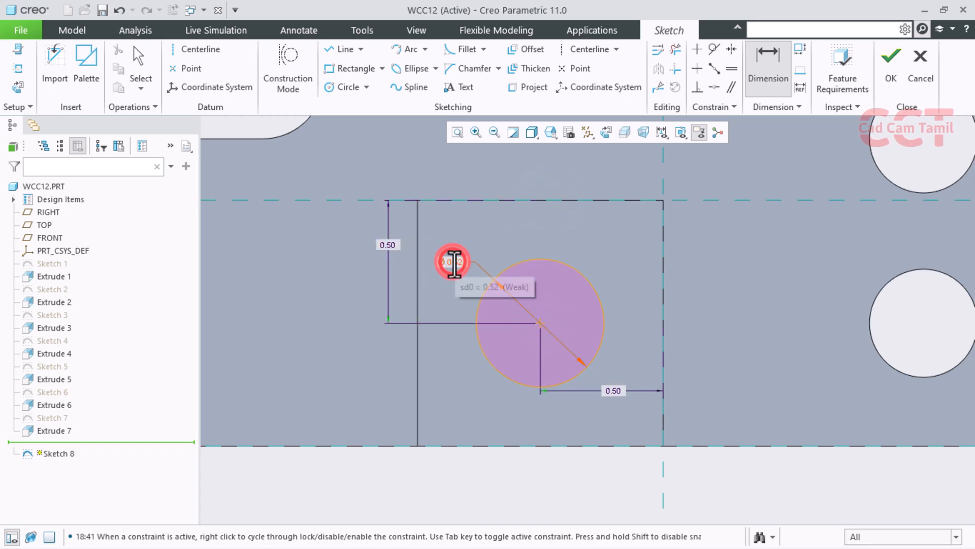
click(895, 76)
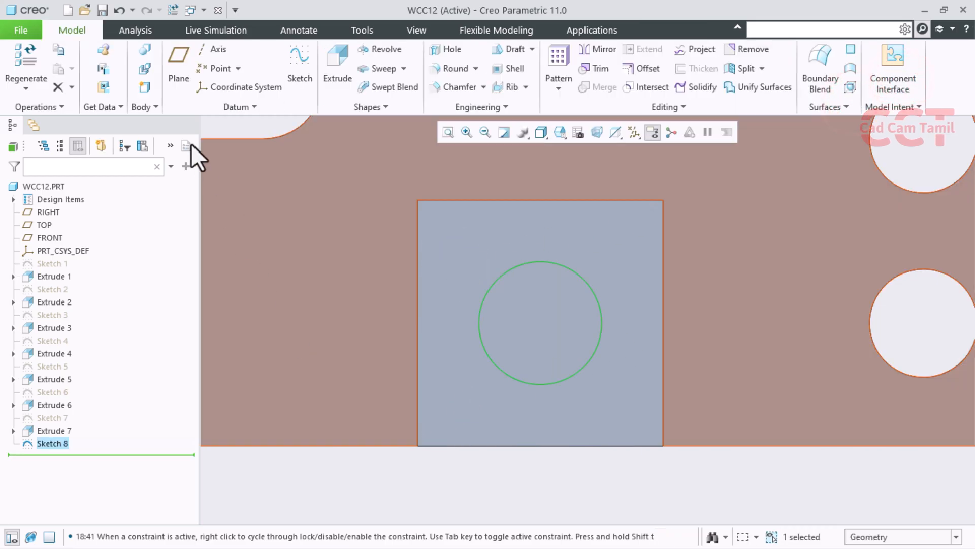
- Extrude the circle on the square block as a Through All cut to make a through hole
click(346, 76)
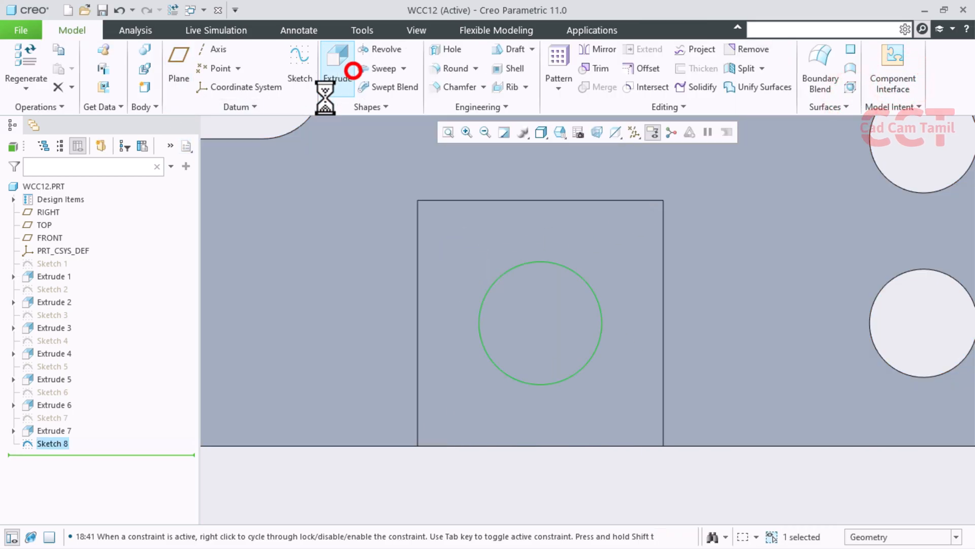
click(150, 65)
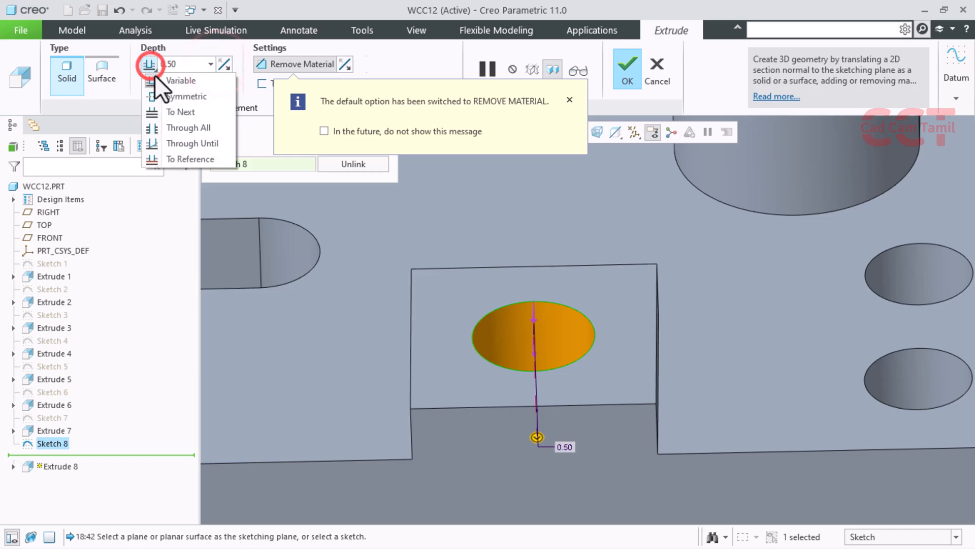
click(163, 124)
scroll(746, 203, down, 5)
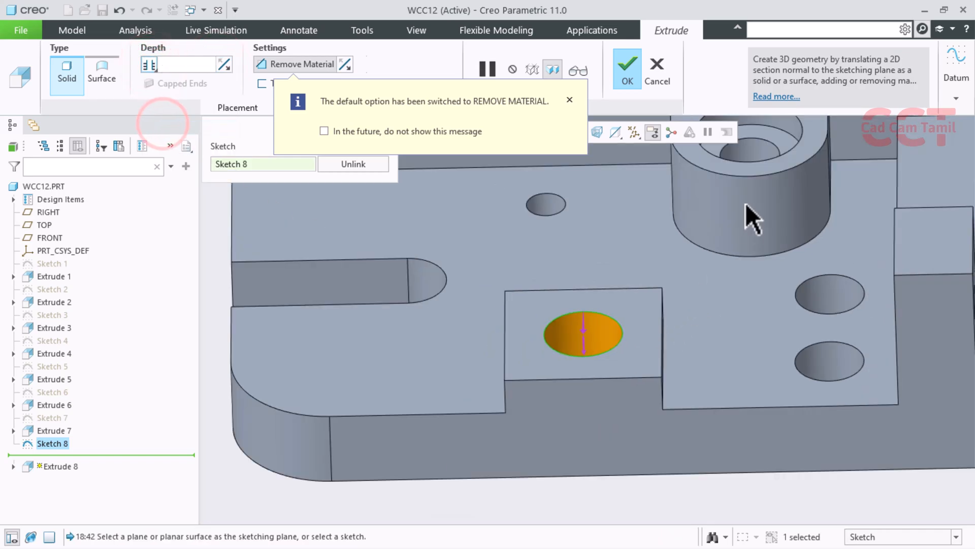
click(633, 73)
scroll(630, 401, down, 4)
click(733, 366)
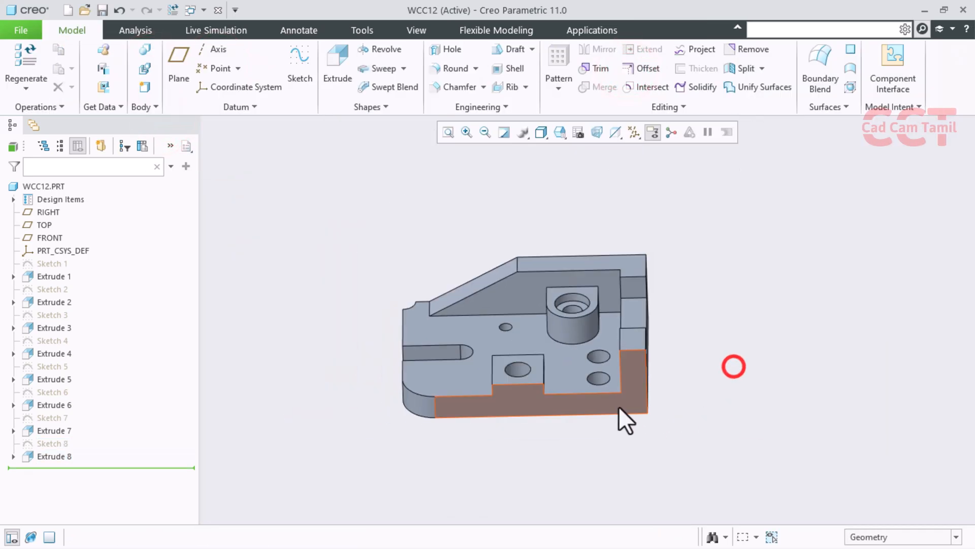
- Start a Round on the two upper edges at either end of the notch in the end wall
mouse_move(548, 372)
shift+middle_down()
mouse_move(594, 362)
mouse_move(598, 372)
shift+middle_up()
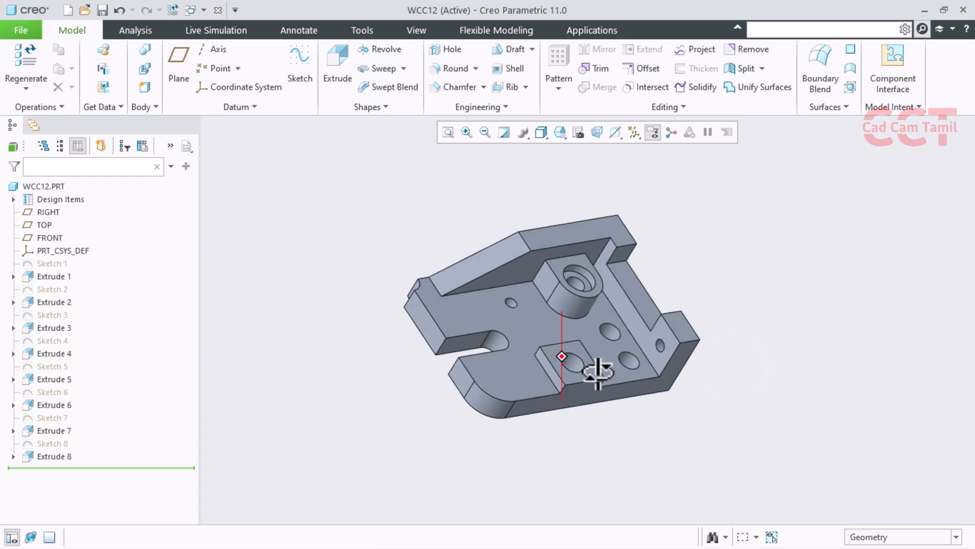
scroll(650, 266, up, 3)
click(605, 235)
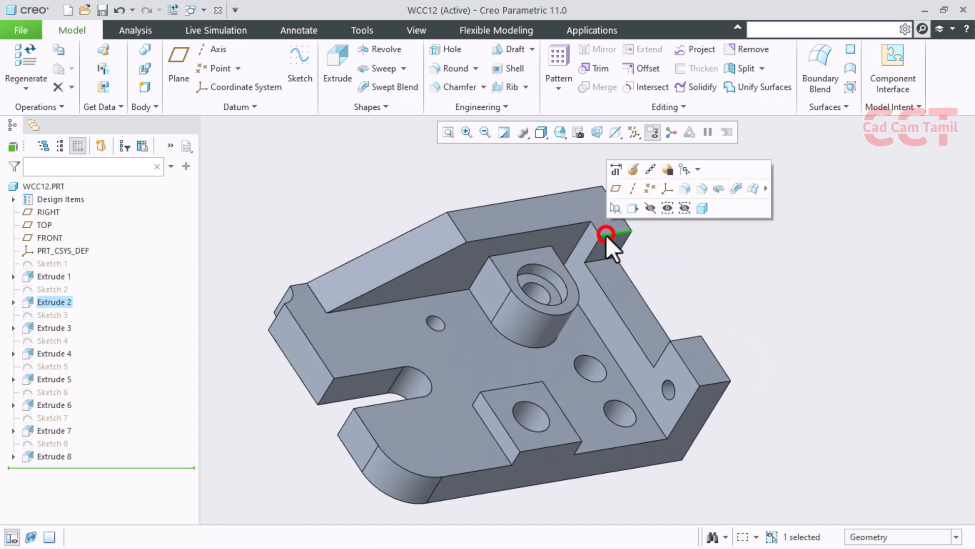
click(755, 279)
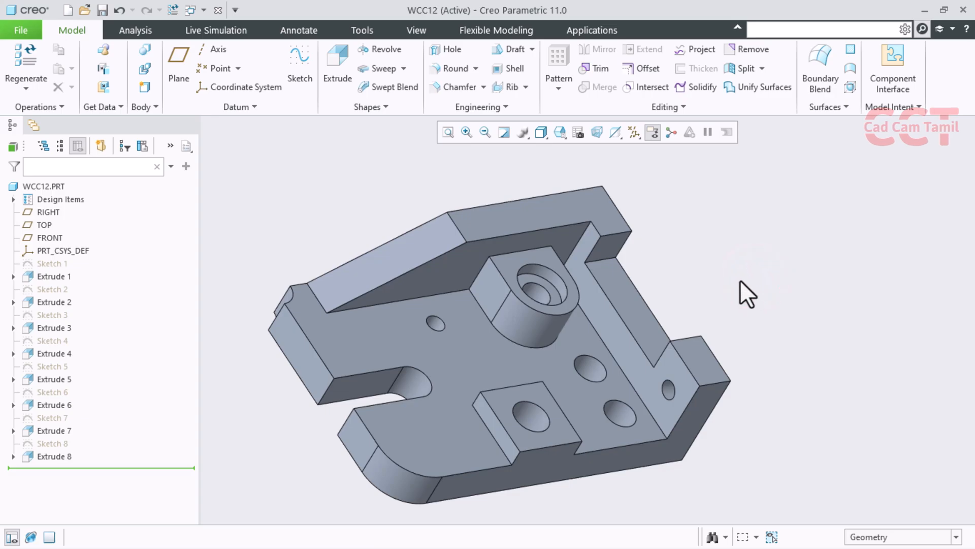
key(alt+Tab)
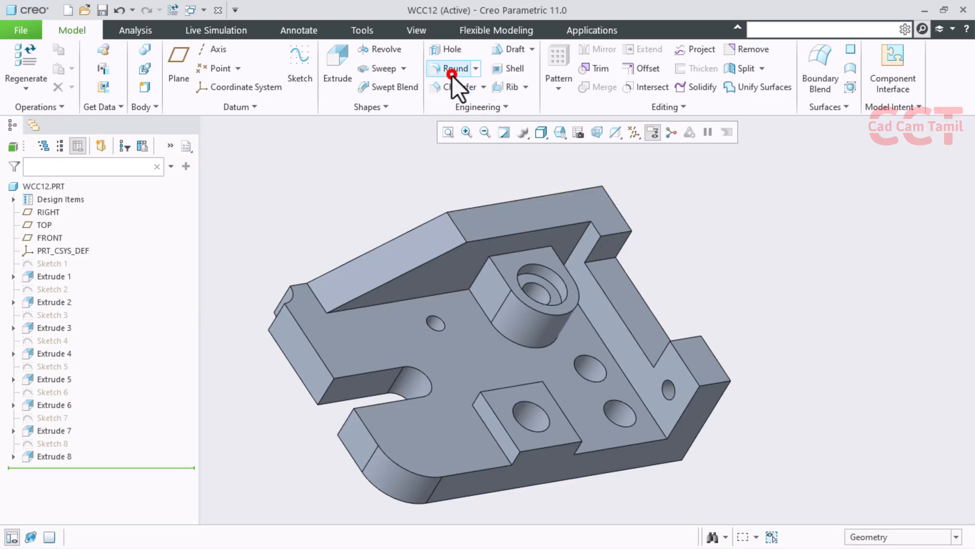
click(452, 74)
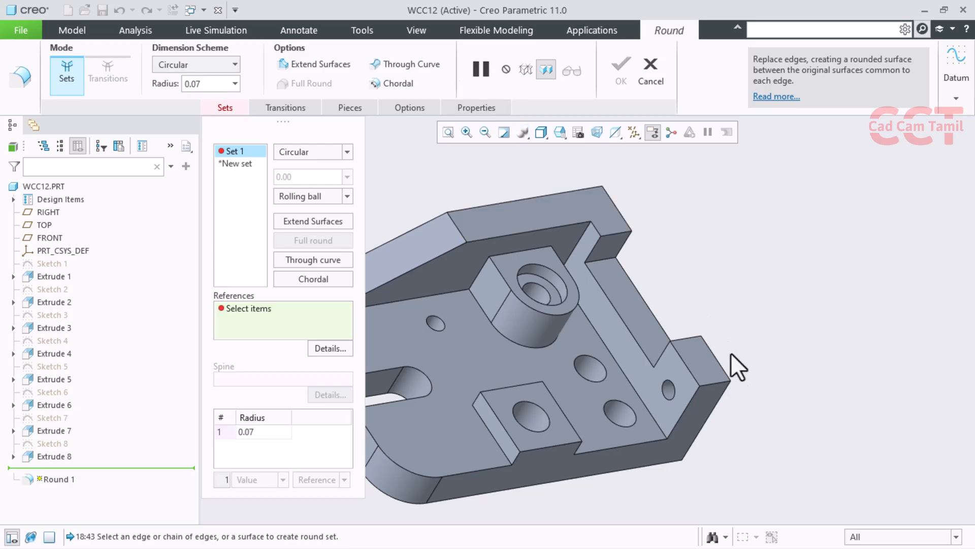
click(616, 233)
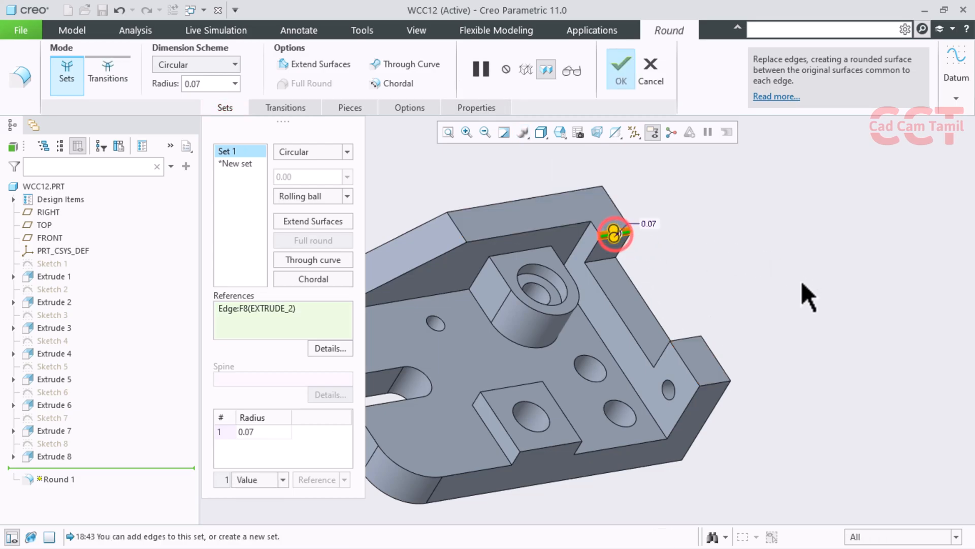
ctrl+click(688, 341)
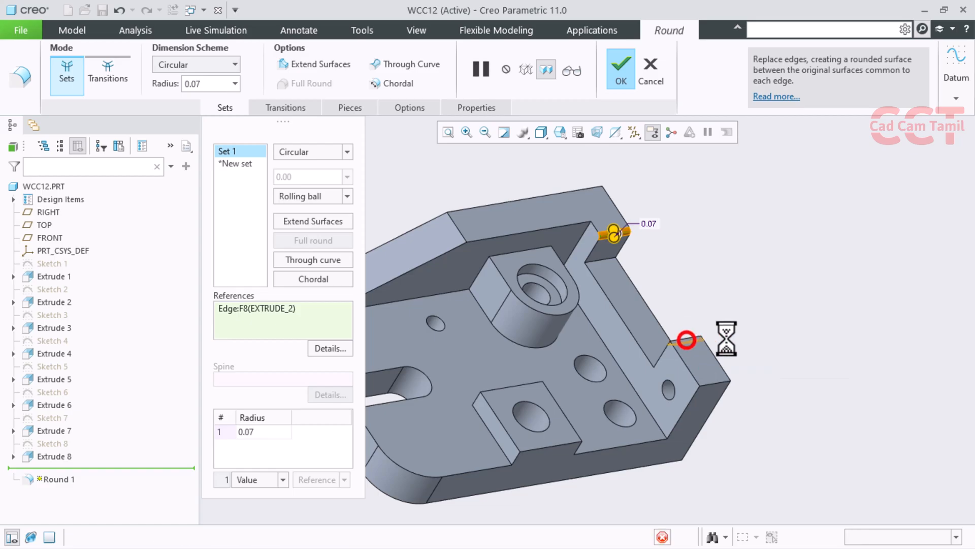
- Add the square block's three inner base edges and its two vertical corner edges to the same round set
ctrl+click(495, 436)
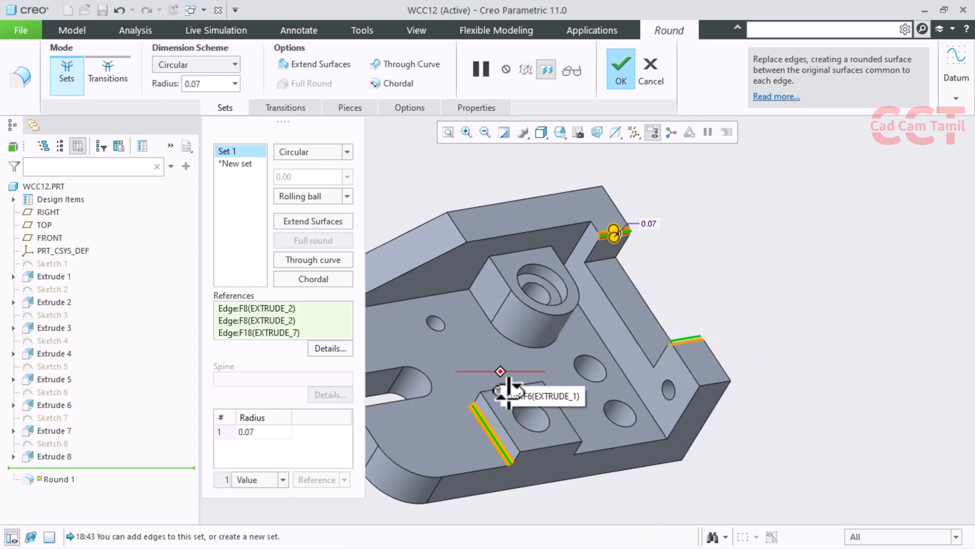
middle_drag(508, 392, 513, 405)
ctrl+click(509, 410)
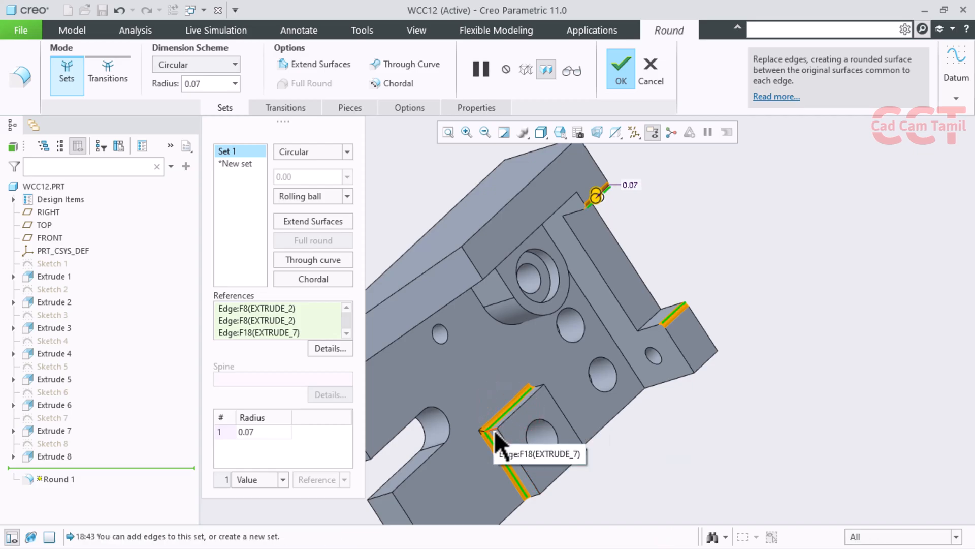
middle_drag(553, 453, 495, 444)
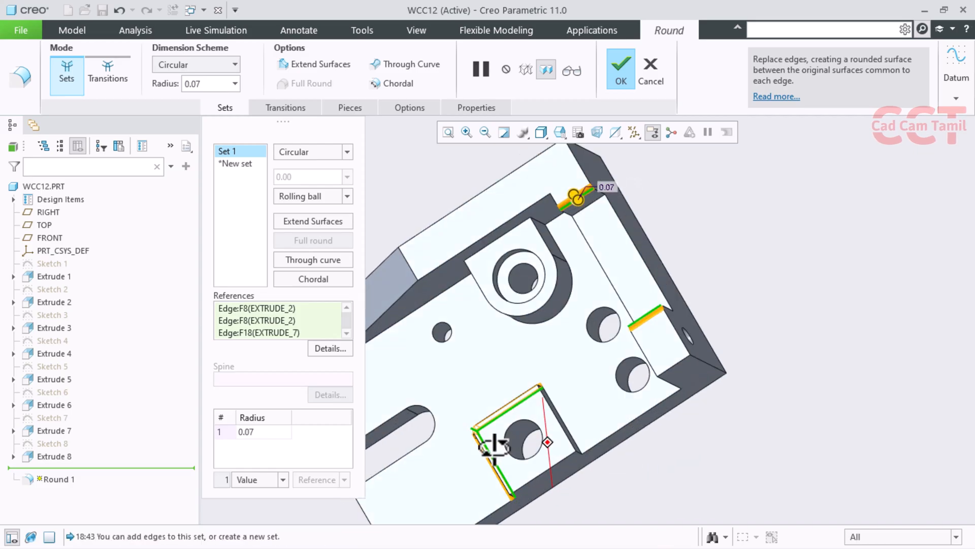
scroll(575, 424, up, 4)
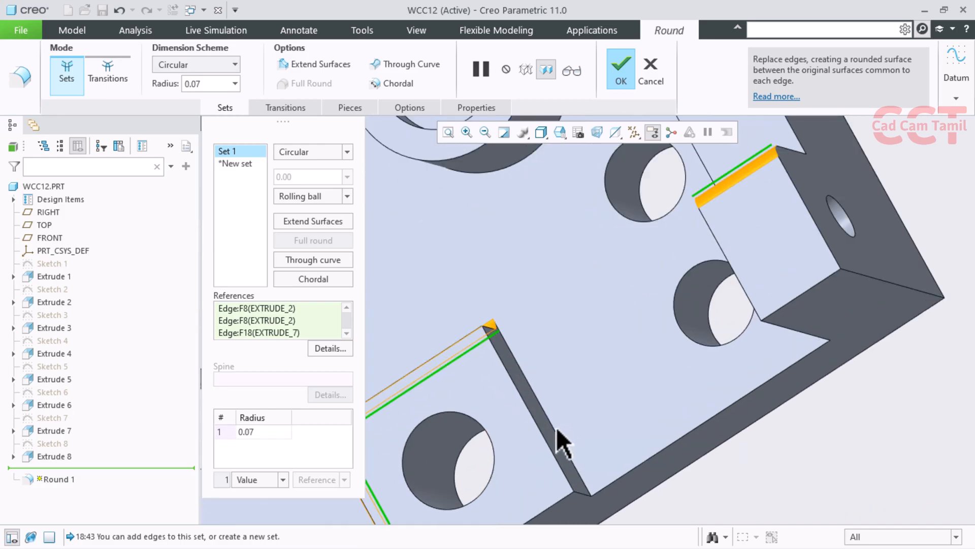
ctrl+click(555, 428)
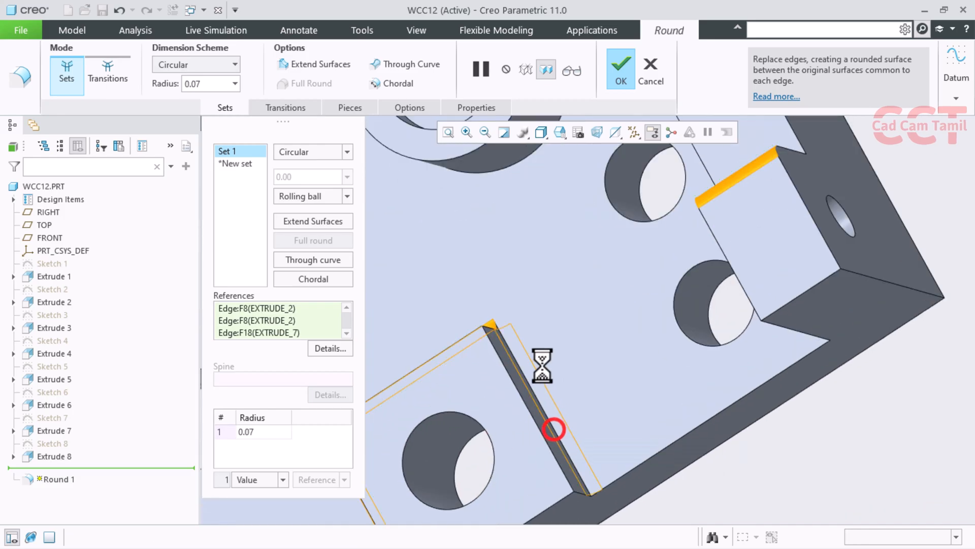
ctrl+click(488, 326)
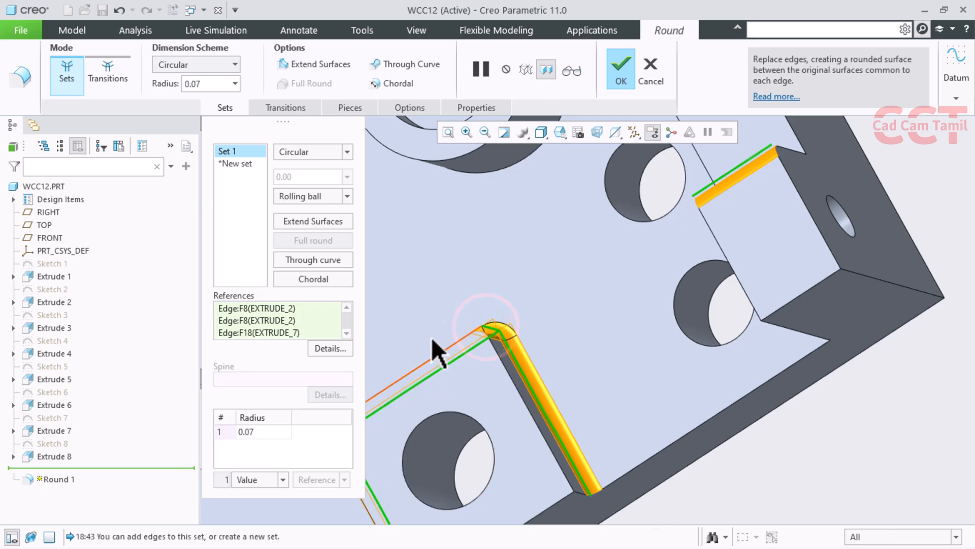
- Set the round radius to 0.125 and finish the round on the wall and block edges
double_click(246, 431)
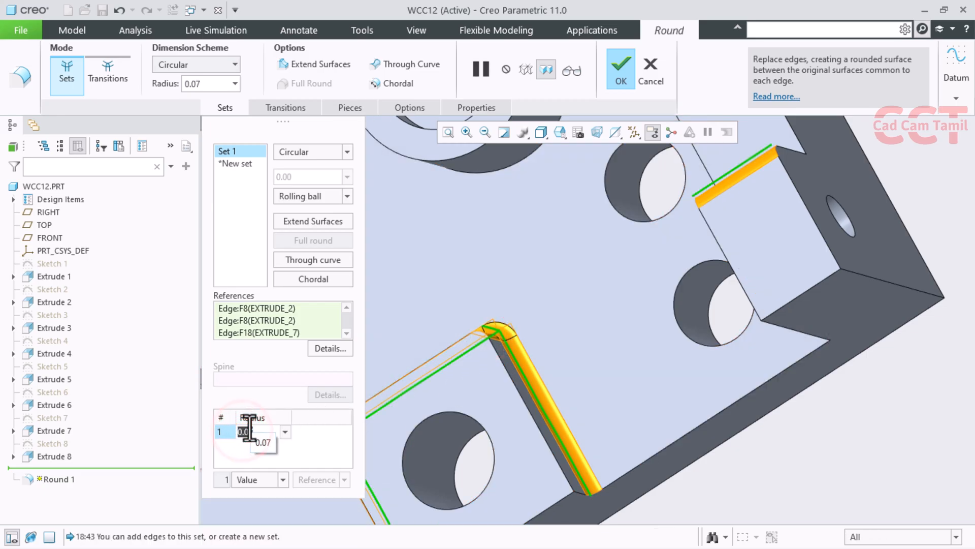
text(.)
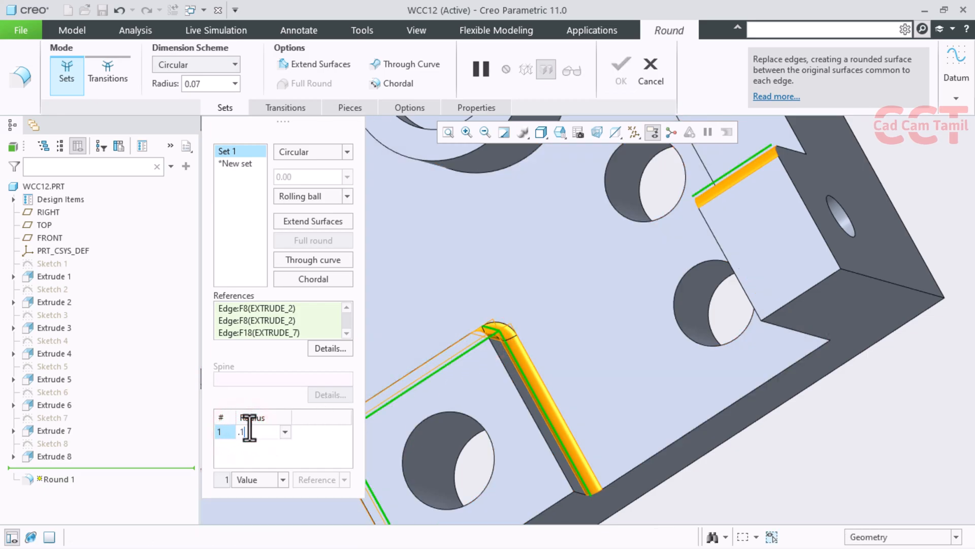
text(125)
key(Return)
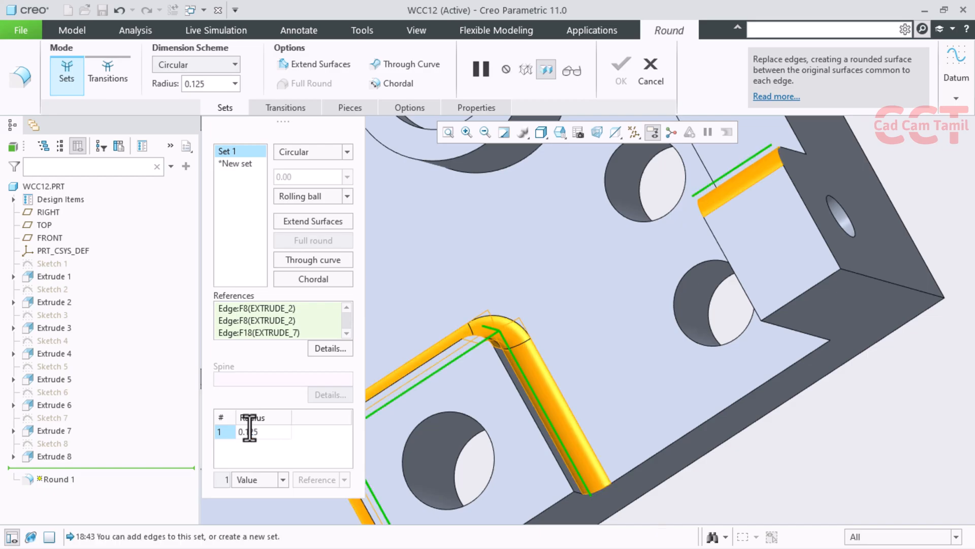
scroll(701, 315, down, 2)
scroll(660, 297, down, 1)
click(620, 68)
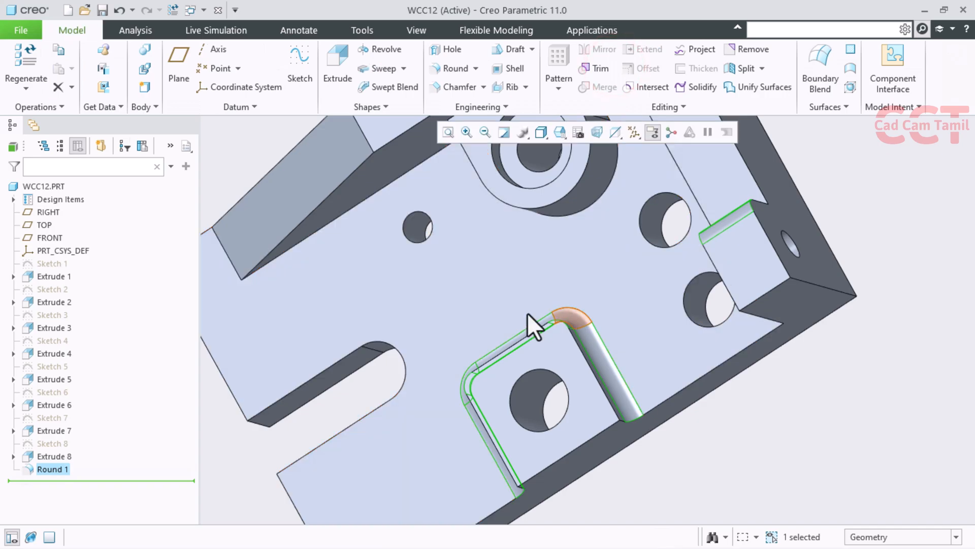
- Examine the rounded edges of the block and end wall, and restore the model's default orientation
scroll(528, 325, down, 3)
click(736, 319)
scroll(720, 389, down, 2)
scroll(683, 346, up, 1)
middle_drag(700, 340, 723, 333)
scroll(754, 314, up, 1)
scroll(599, 362, down, 1)
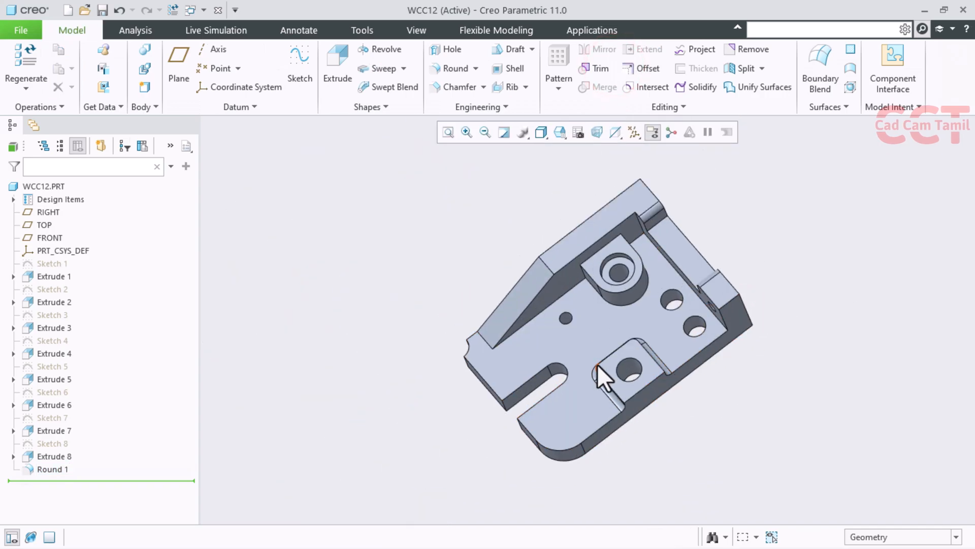
key(ctrl+d)
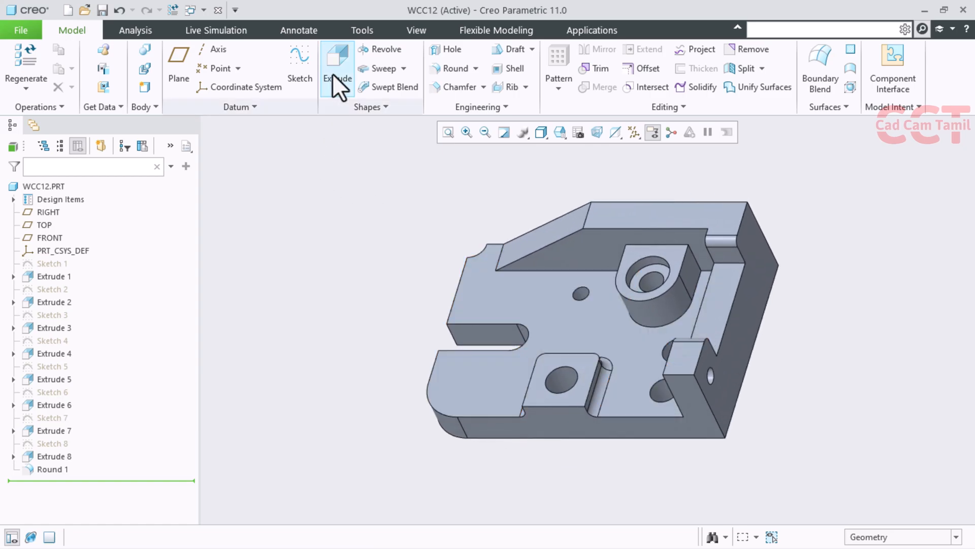
- Apply the dark reddish-brown wood-grain appearance to the entire body, selecting it with the Body filter
click(415, 32)
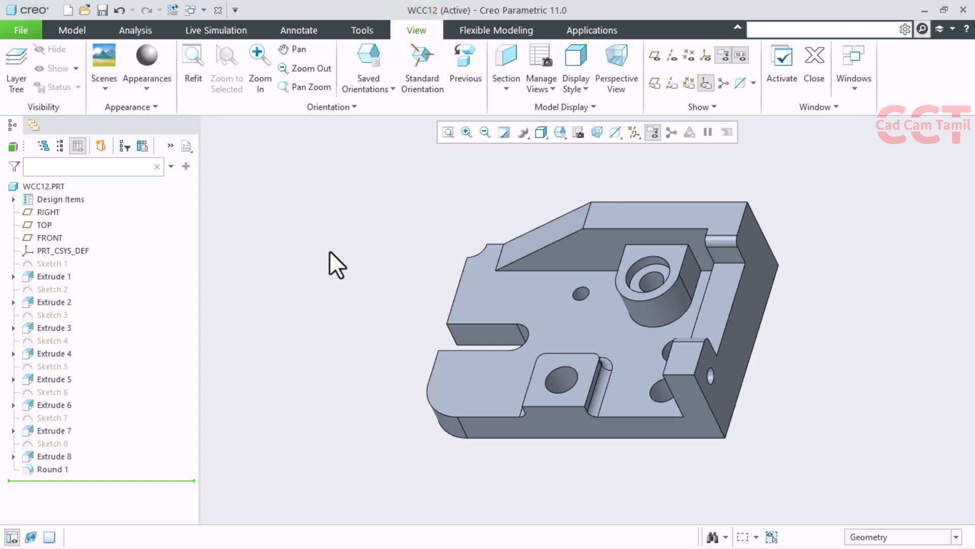
click(151, 92)
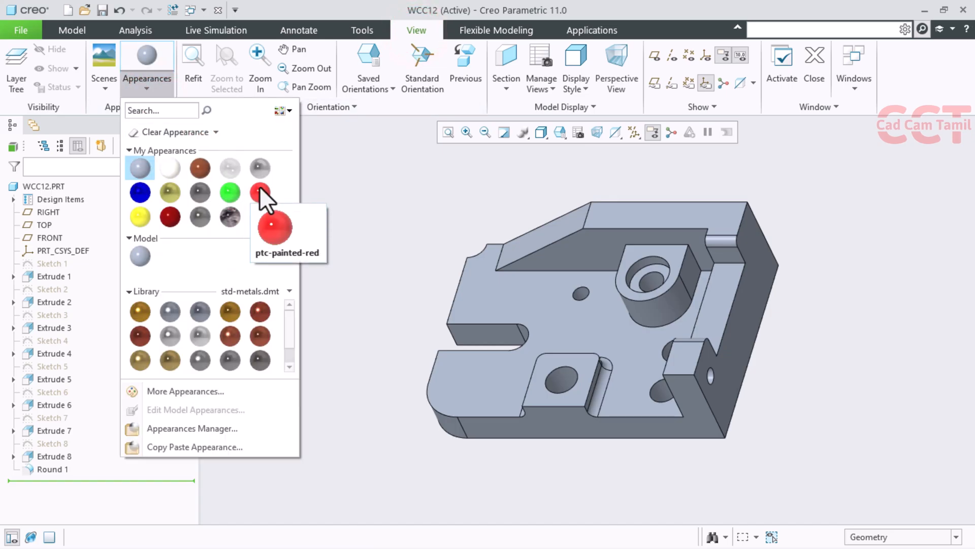
click(260, 187)
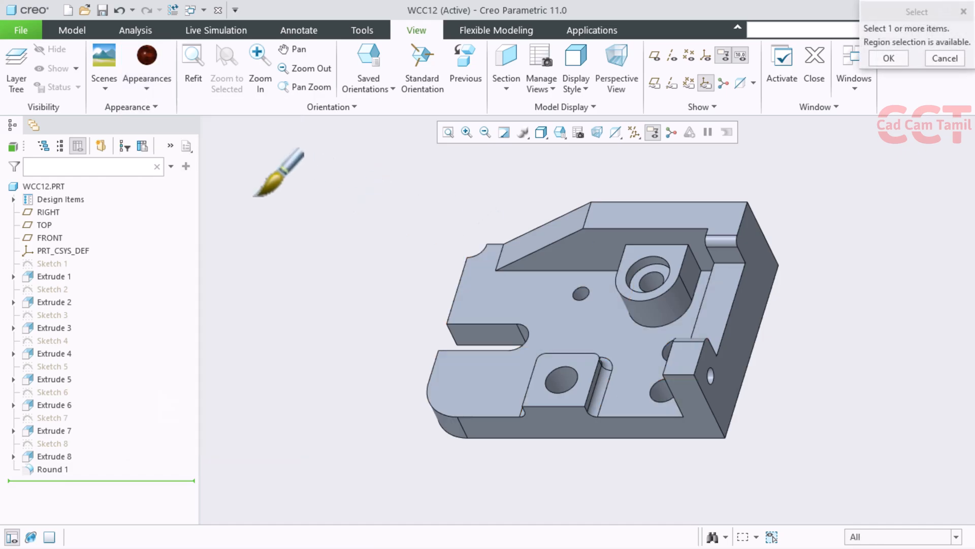
click(897, 536)
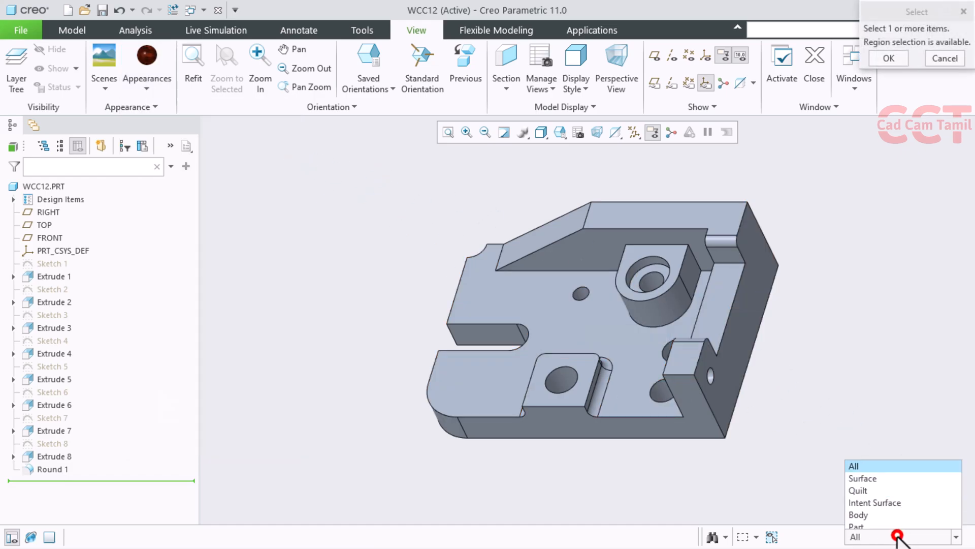
click(870, 508)
click(561, 319)
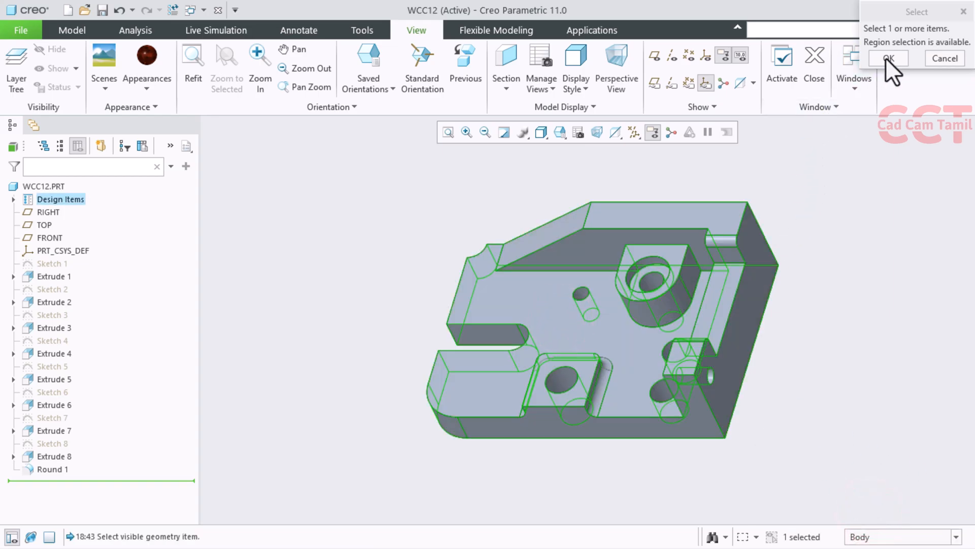
click(889, 58)
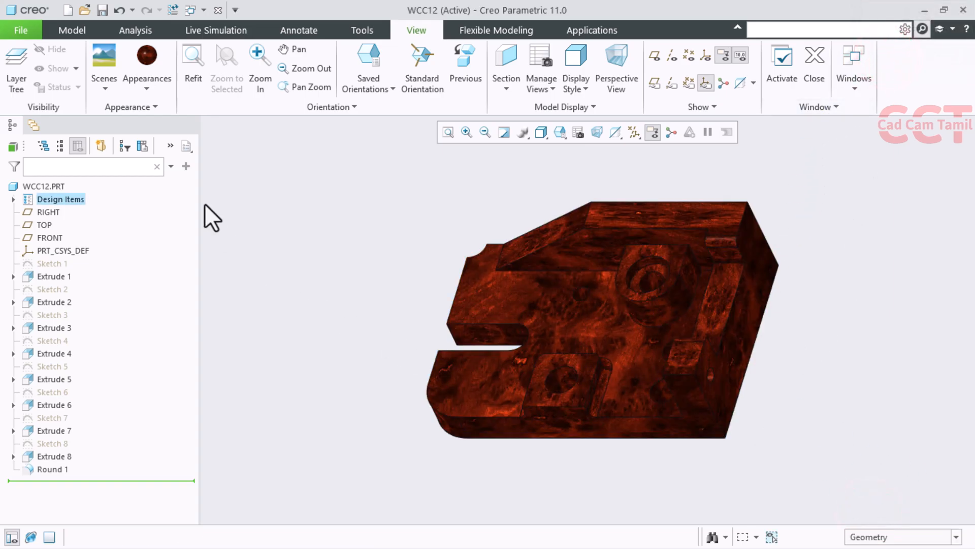
- Apply the yellow appearance to the base plate's top face and the end wall's outer face, using the Surface filter
click(155, 89)
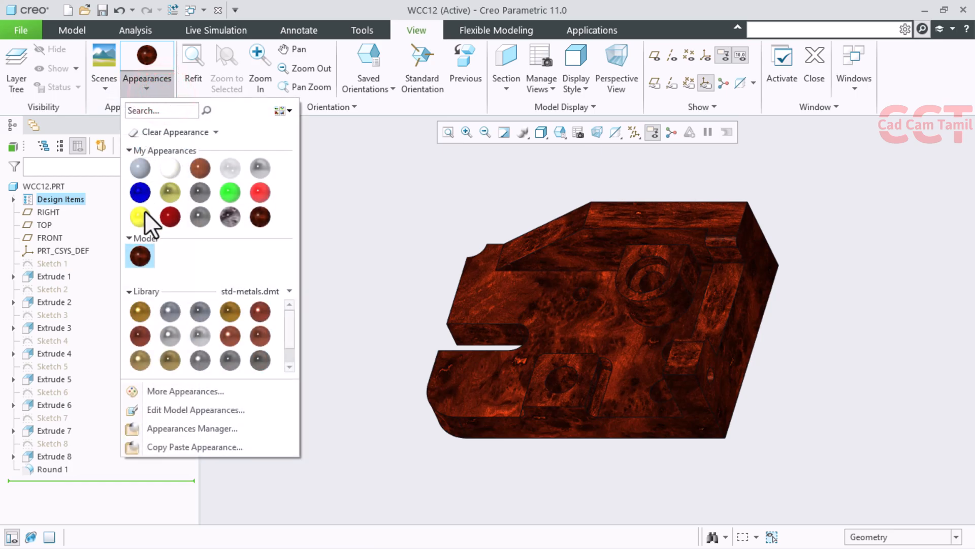
click(144, 211)
click(874, 537)
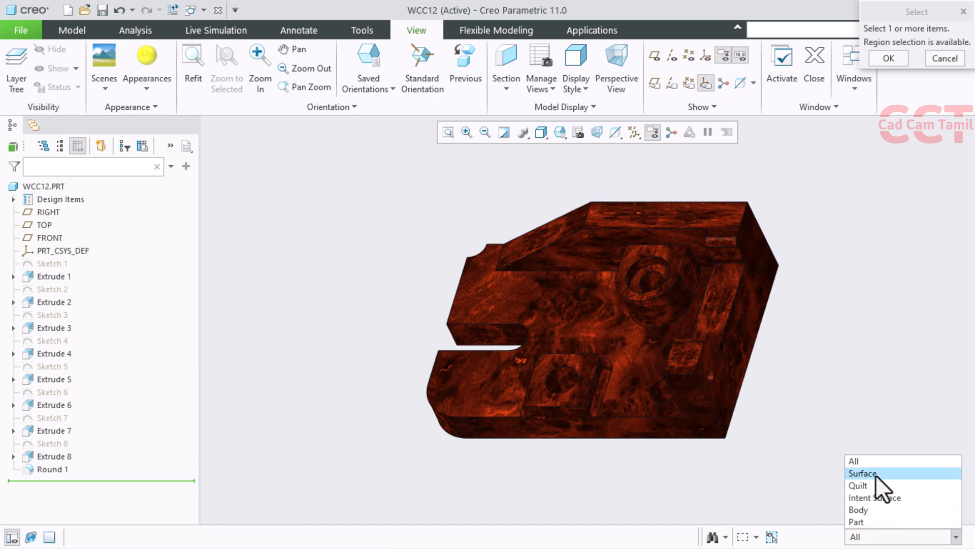
click(876, 474)
click(561, 351)
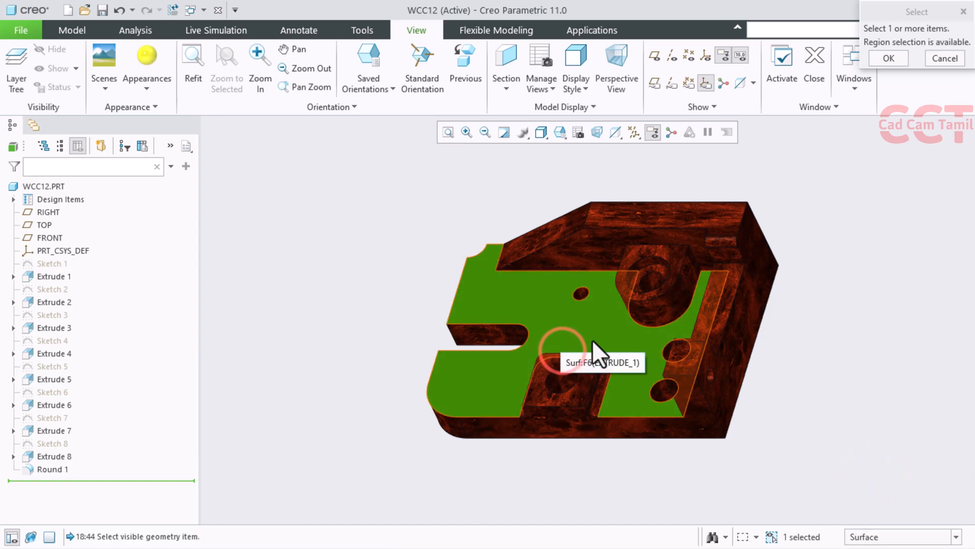
ctrl+click(750, 318)
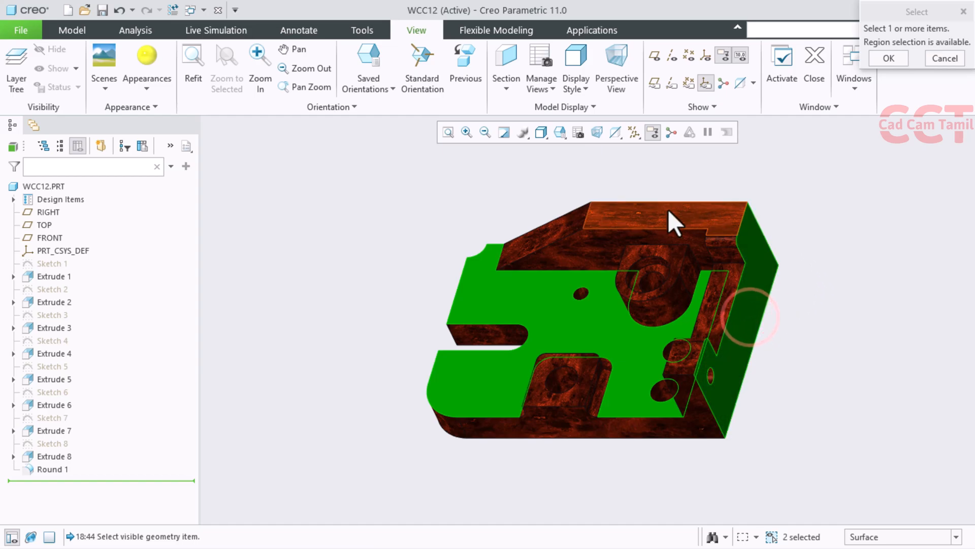
click(883, 58)
mouse_move(788, 307)
middle_down()
mouse_move(808, 298)
mouse_move(779, 322)
mouse_move(781, 309)
middle_up()
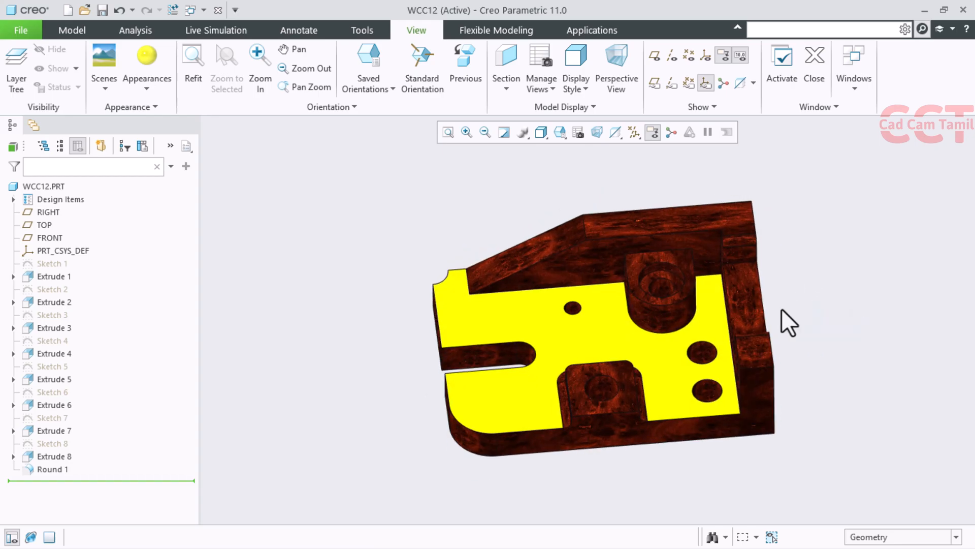
scroll(569, 373, down, 4)
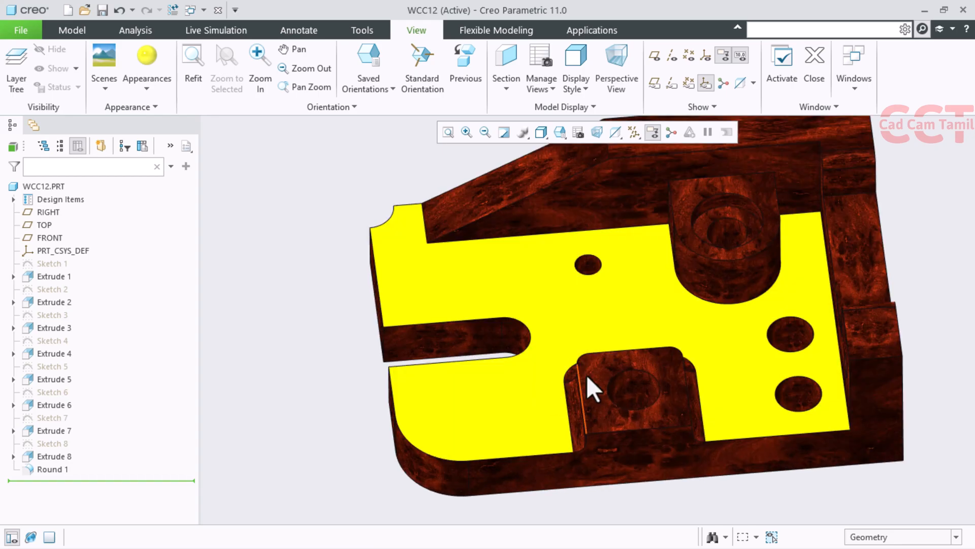
click(634, 390)
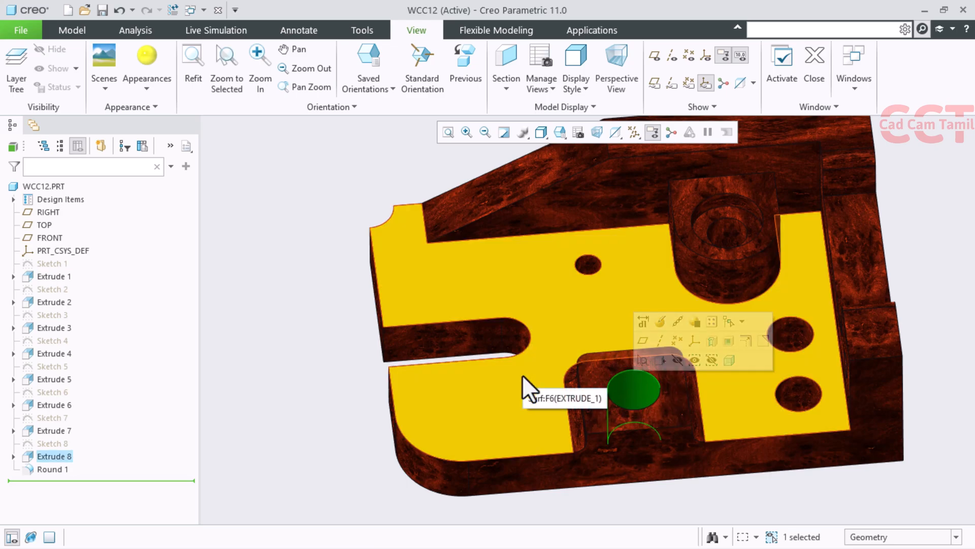
scroll(464, 401, up, 3)
scroll(501, 369, down, 3)
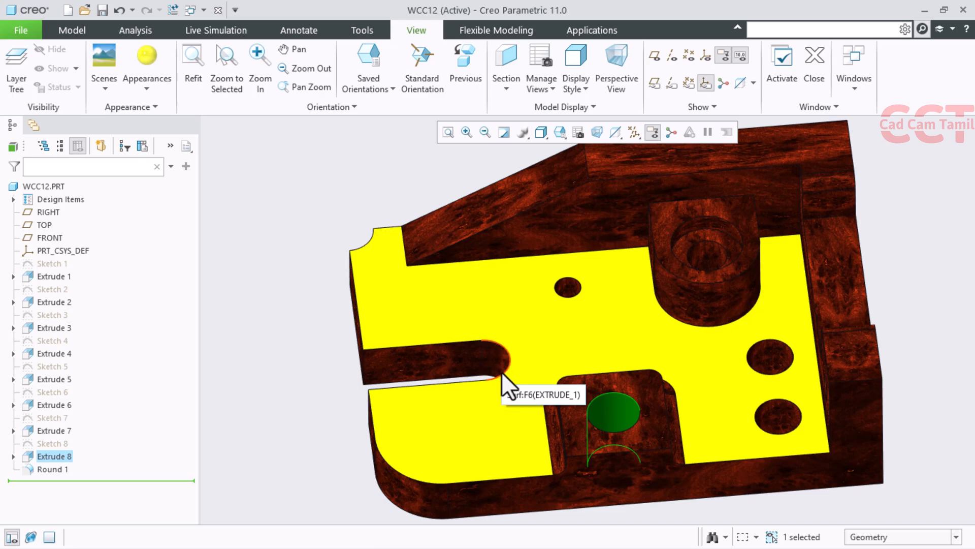
scroll(501, 372, up, 1)
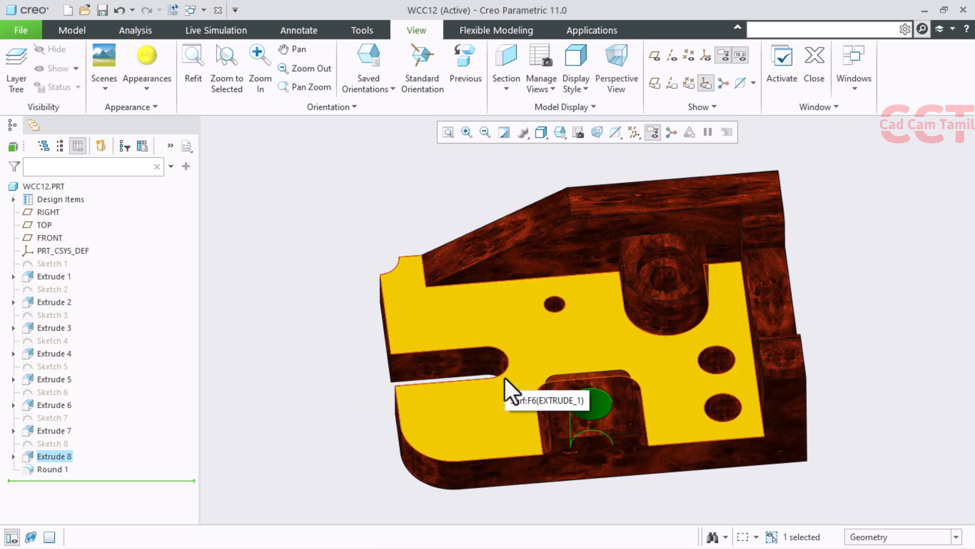